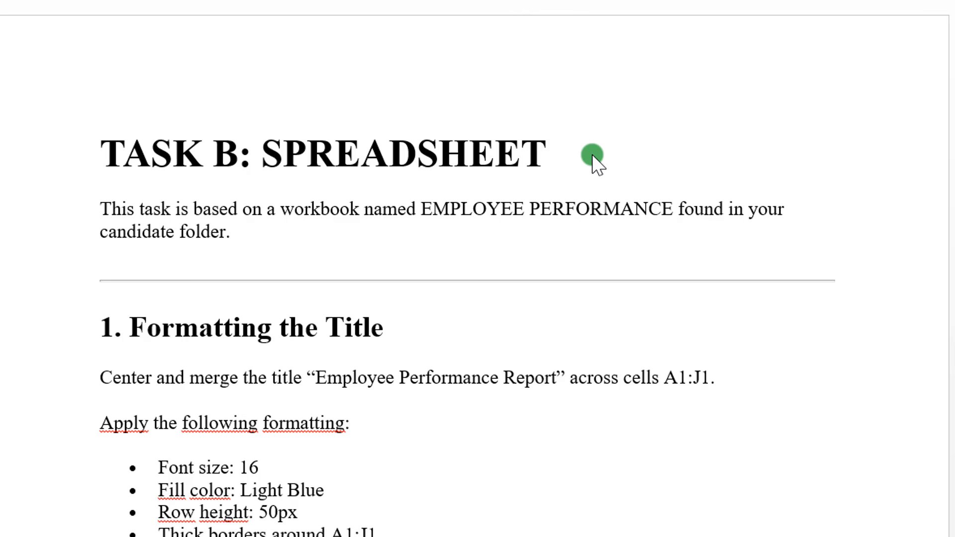
Read through the spreadsheet task instructions on title formatting, borders and the Project Average formula
scroll(594, 157, "down", 3)
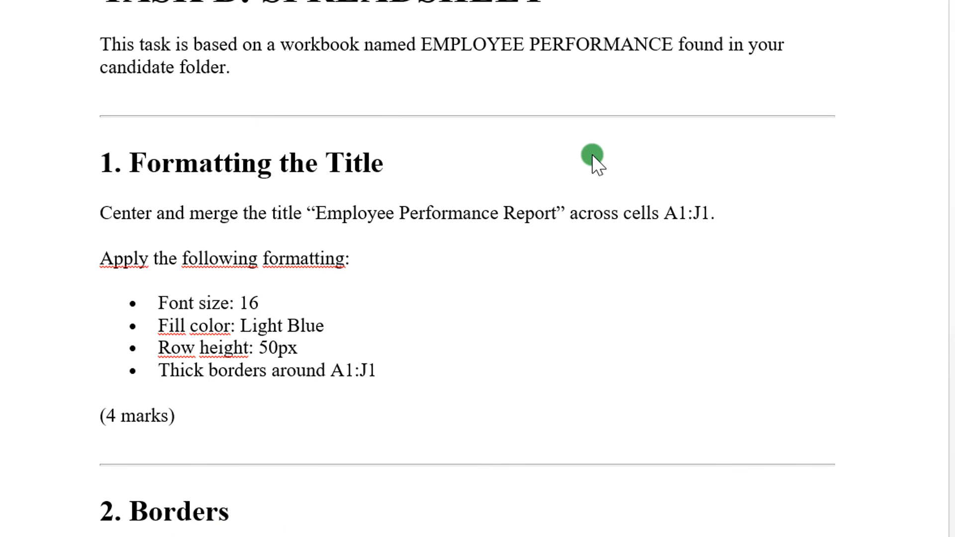
scroll(317, 328, "down", 3)
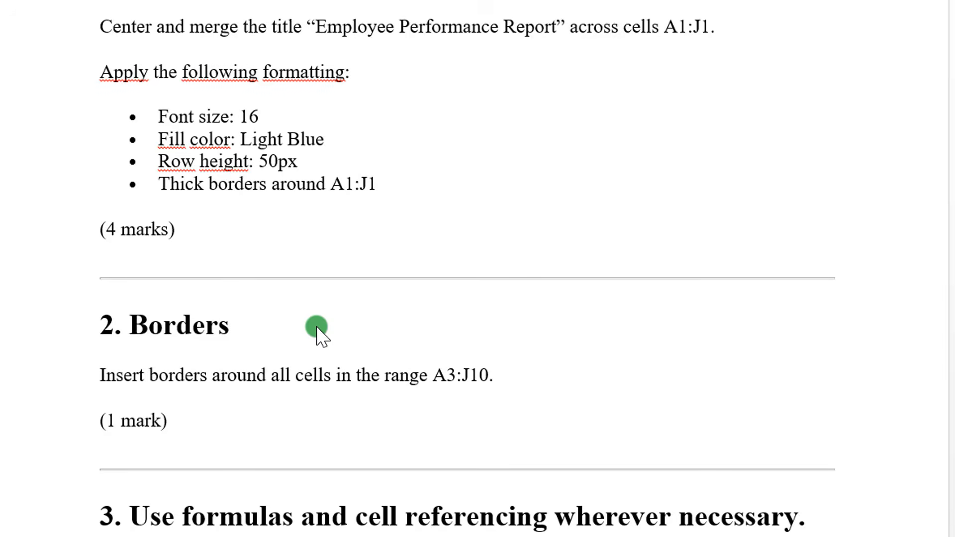
scroll(316, 328, "down", 5)
scroll(316, 328, "down", 1)
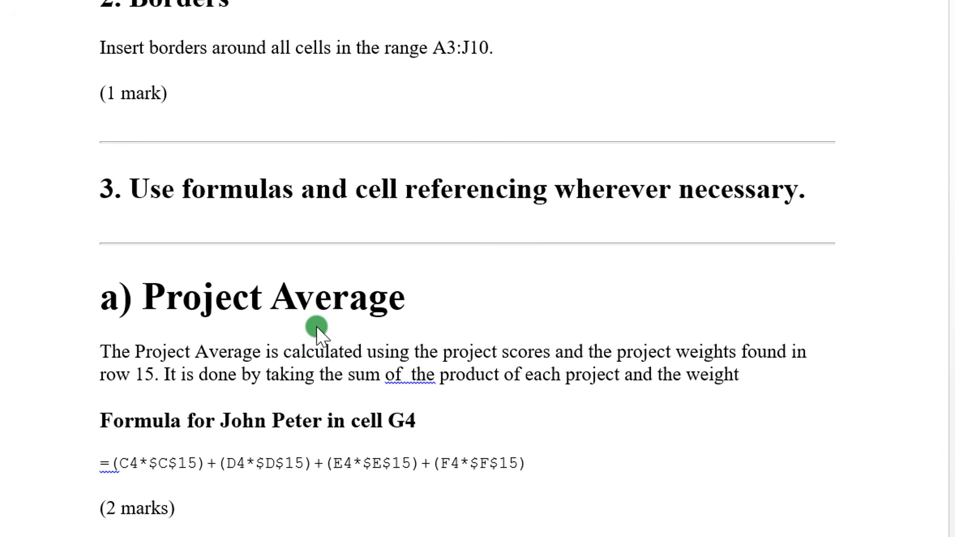
scroll(316, 328, "up", 12)
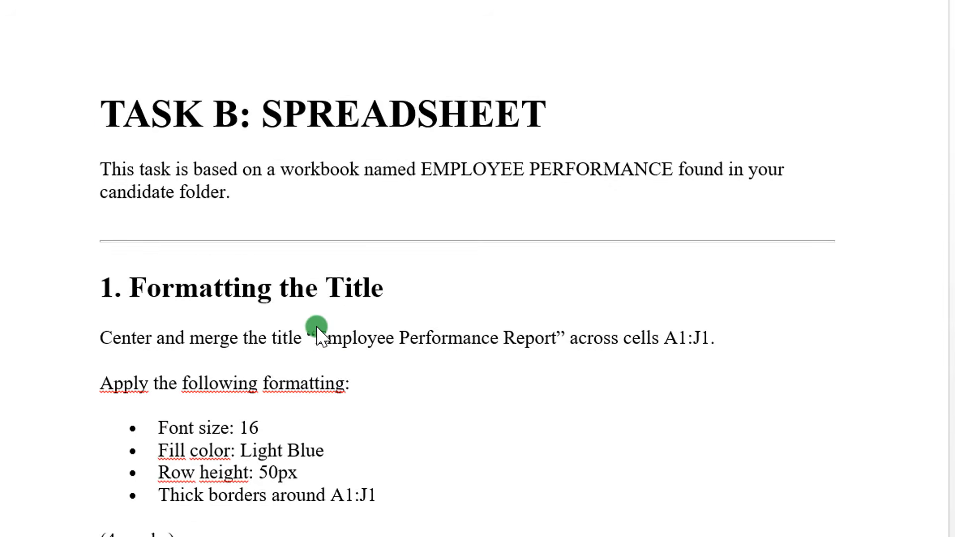
scroll(317, 328, "down", 4)
scroll(317, 328, "up", 2)
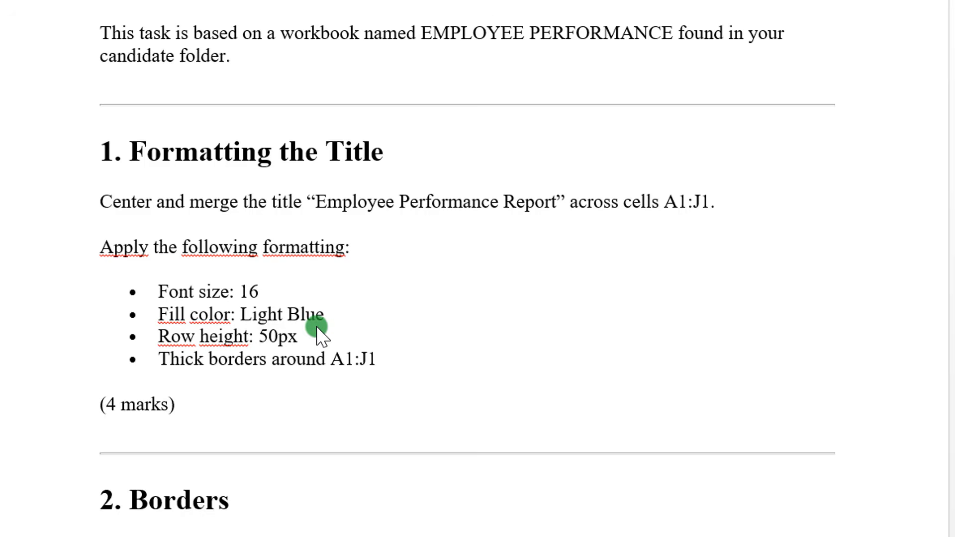
scroll(142, 158, "up", 3)
scroll(142, 159, "down", 1)
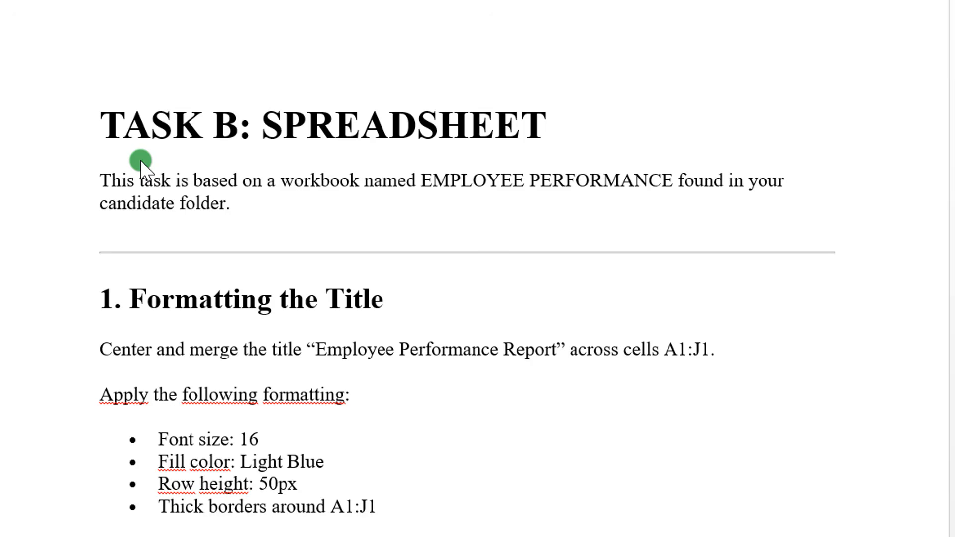
scroll(141, 161, "down", 1)
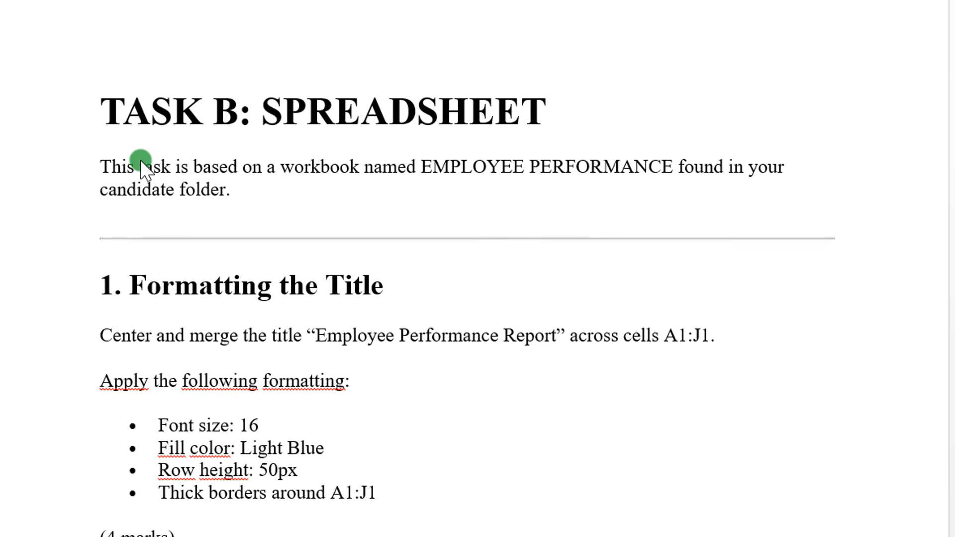
scroll(141, 160, "down", 1)
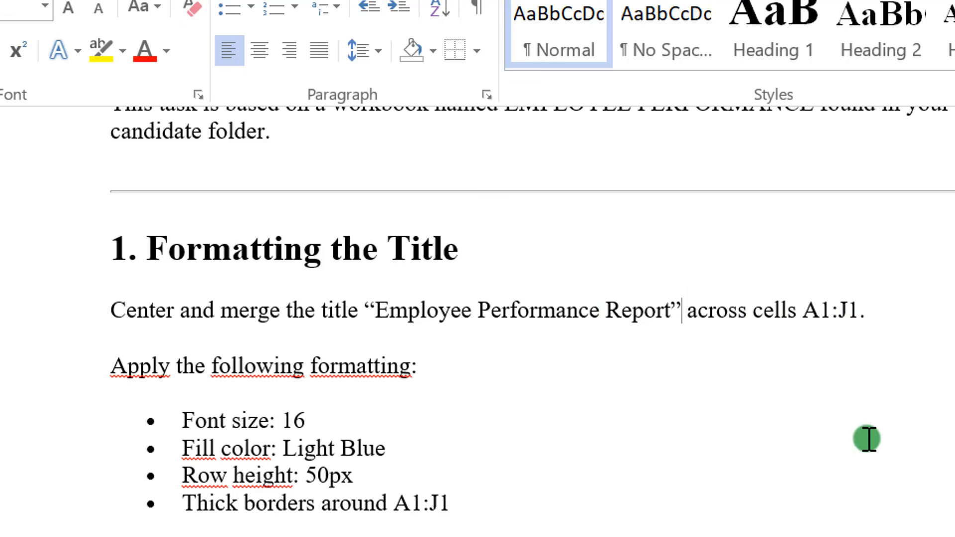
Switch to the employee performance workbook in Excel and merge and center the title across cells A1:J1
key("alt+Tab")
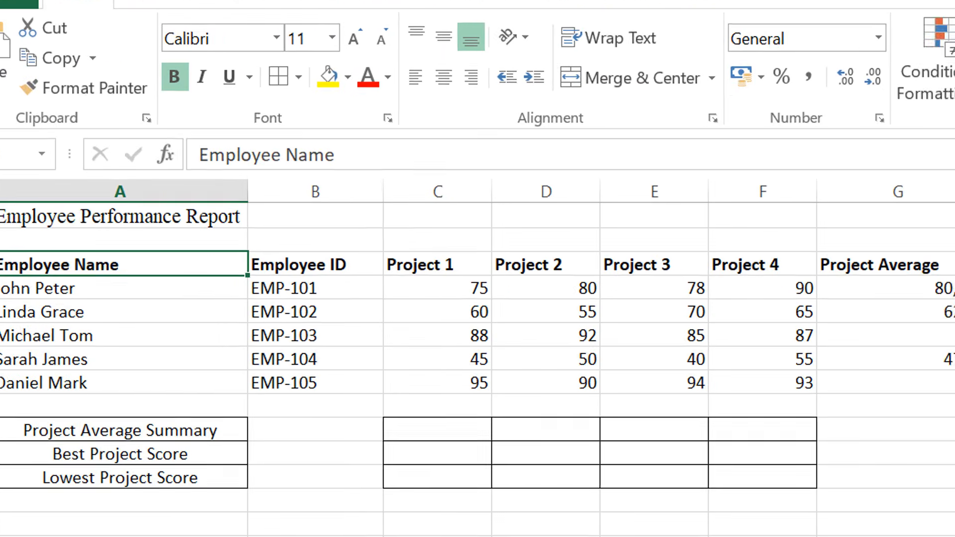
left_click(68, 224)
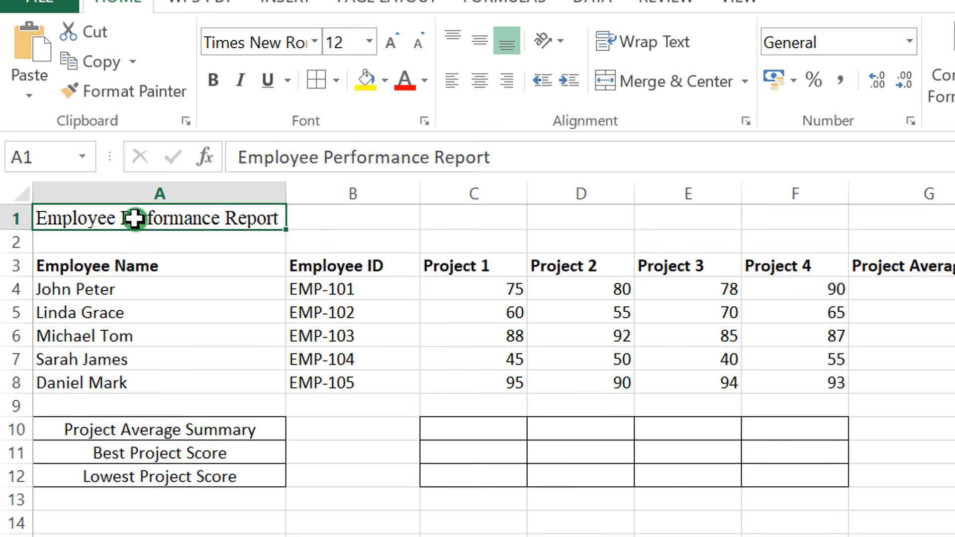
left_click_drag(134, 218, 838, 205)
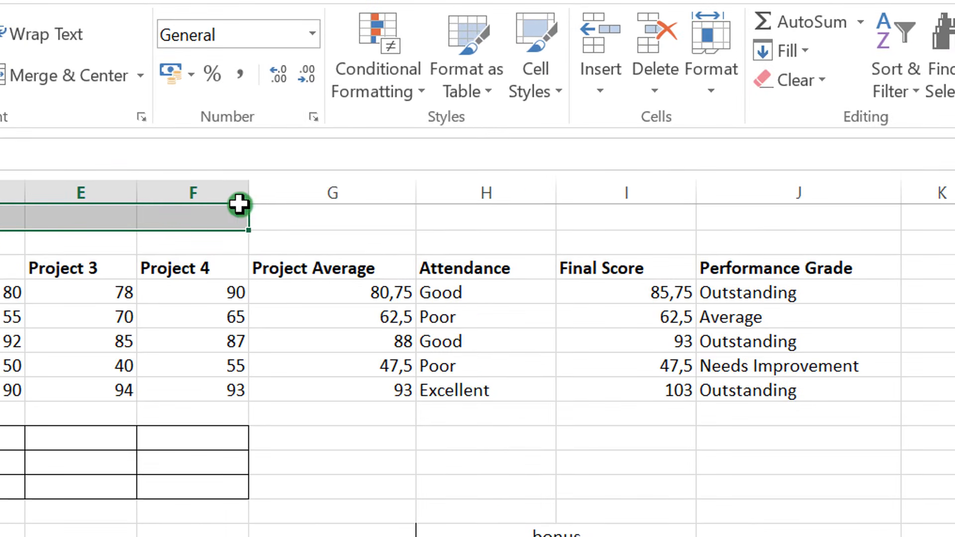
left_click_drag(239, 204, 724, 226)
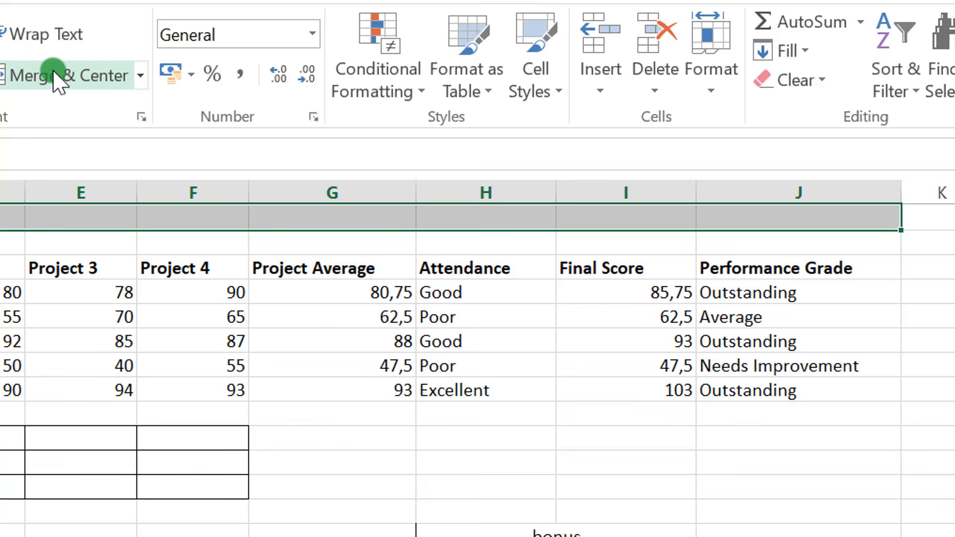
left_click(53, 72)
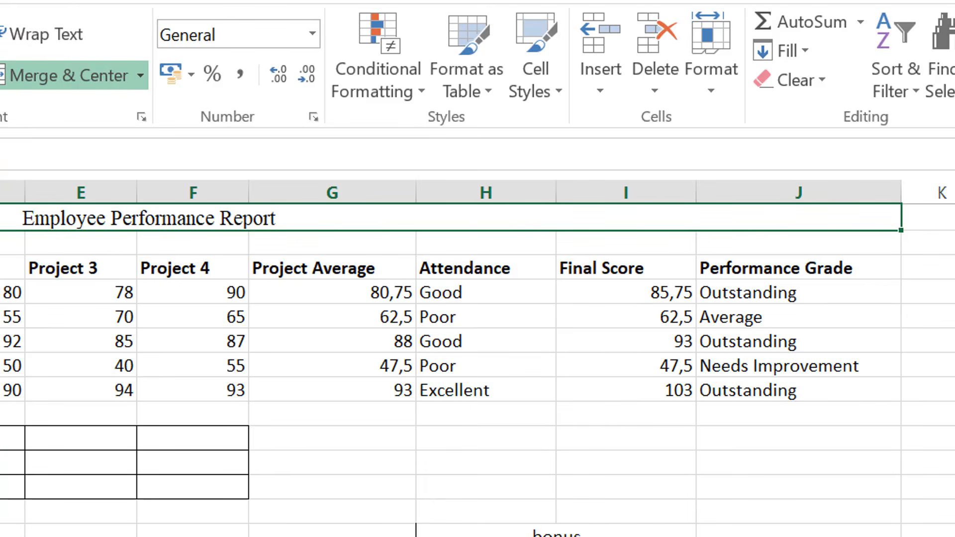
Check the title formatting instructions in Word, then set the Excel title's font size to 16 and font color to light blue
key("alt+Tab")
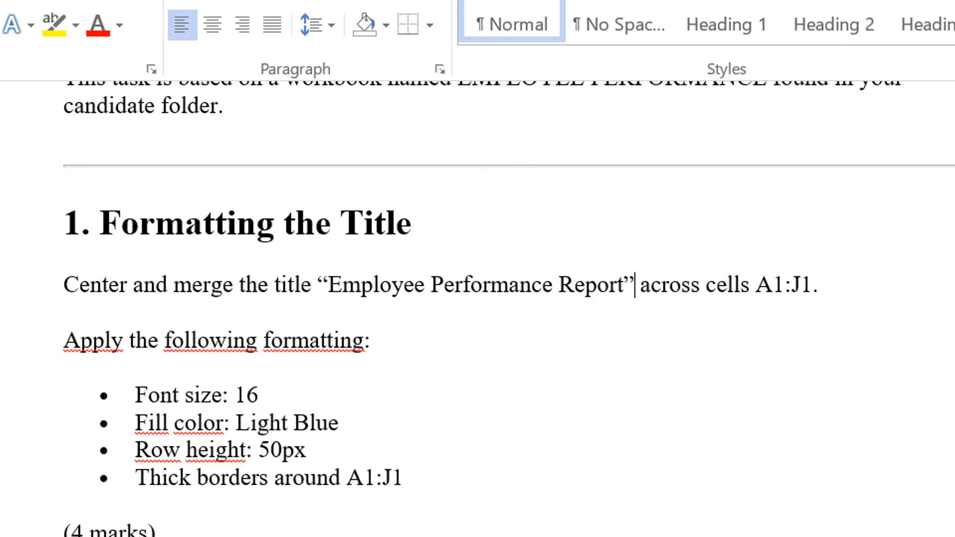
left_click(476, 536)
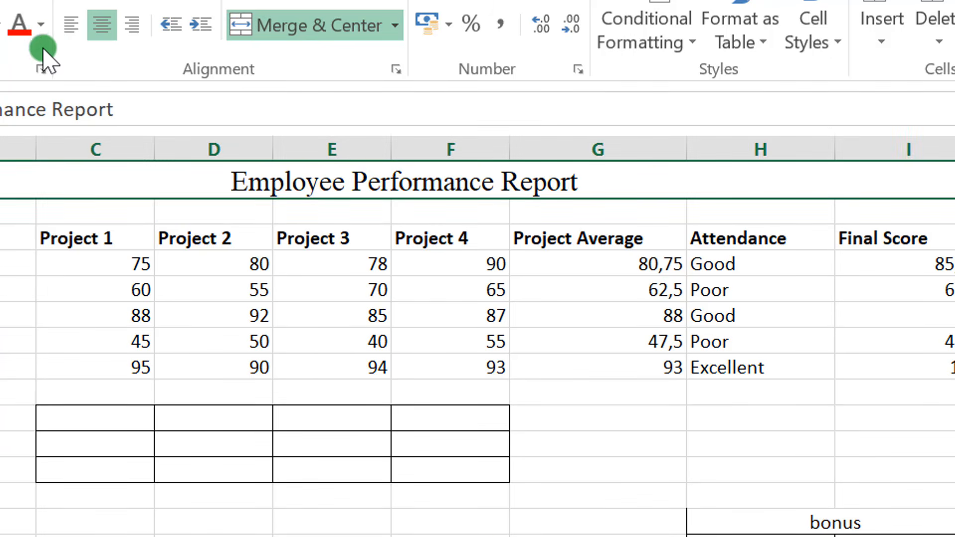
left_click(40, 26)
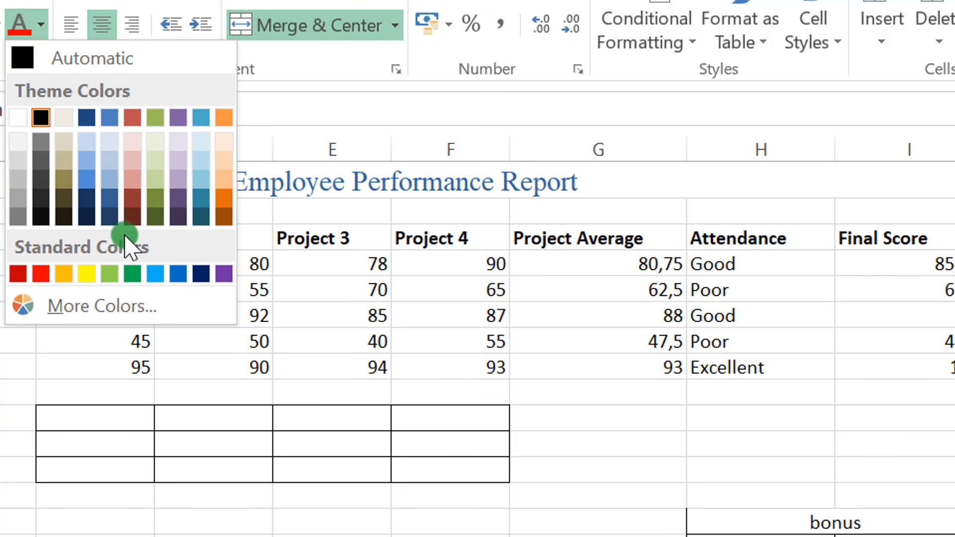
left_click(157, 274)
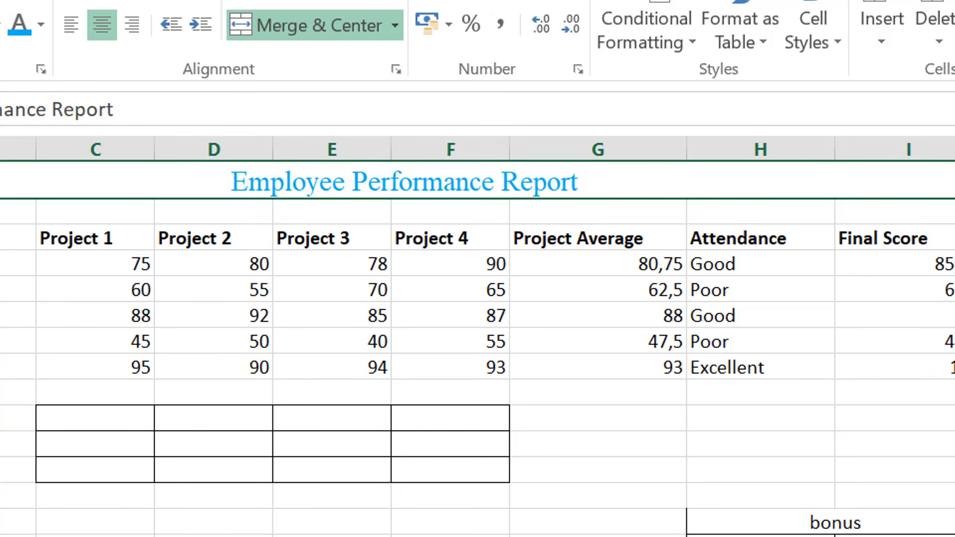
Increase the height of title row 1 to about 50 pixels
key("alt+Tab")
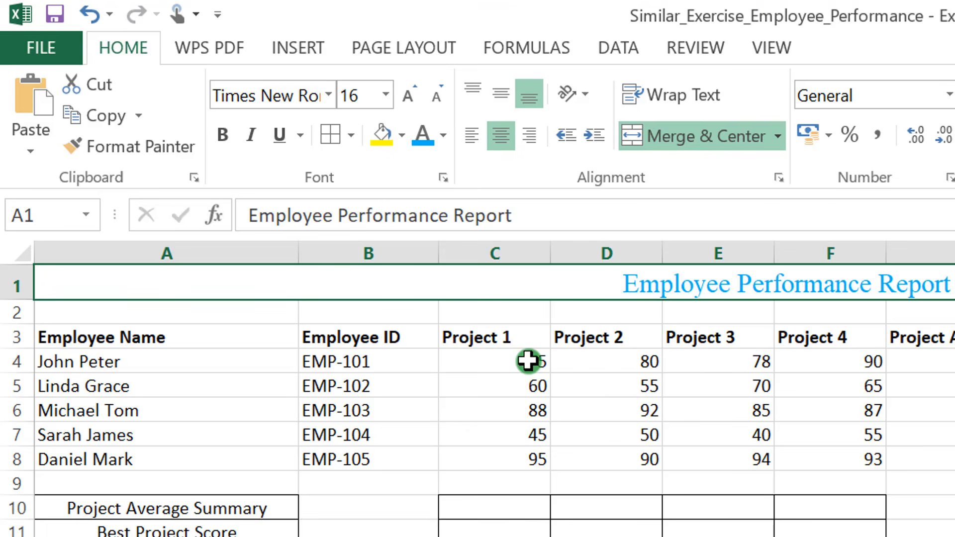
left_click(17, 286)
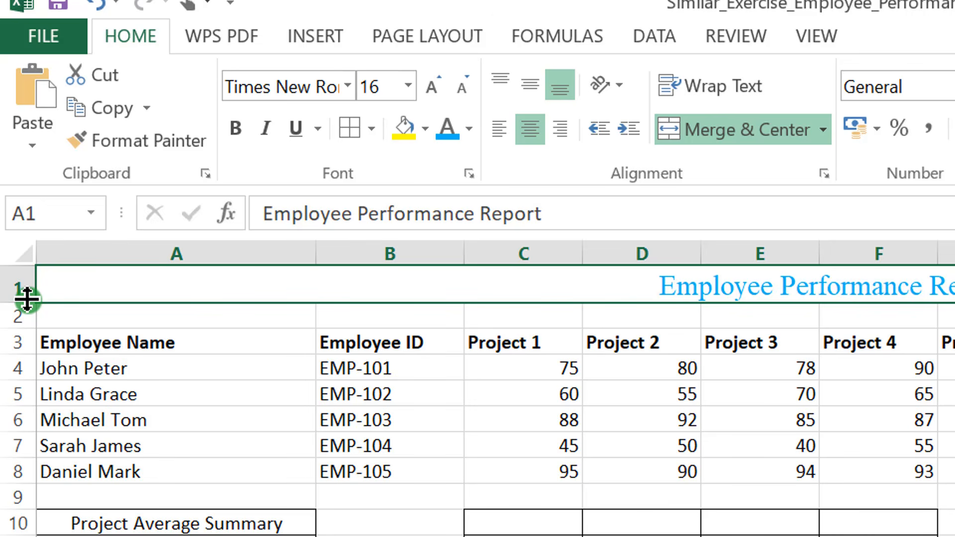
mouse_move(27, 298)
left_mouse_down()
mouse_move(26, 316)
mouse_move(27, 303)
left_mouse_up()
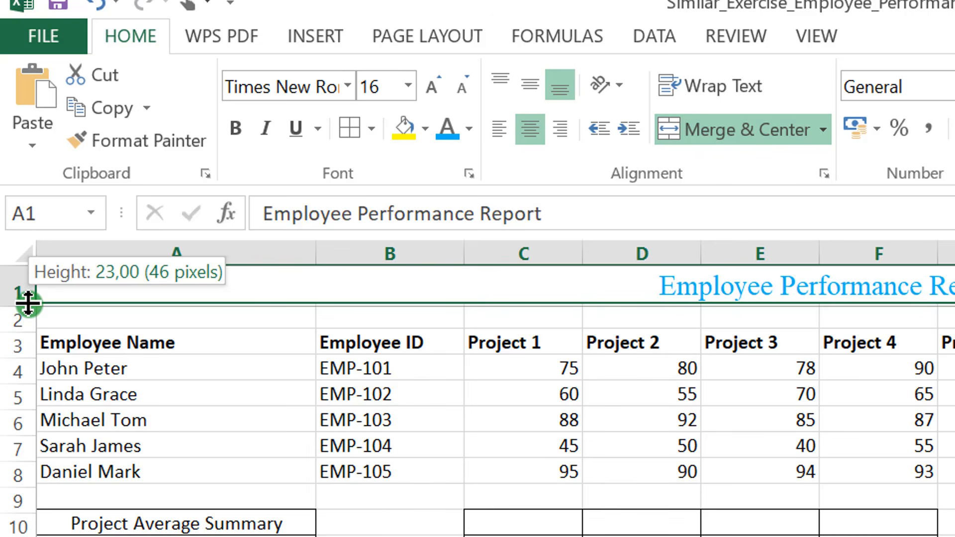
mouse_move(28, 302)
left_mouse_down()
mouse_move(37, 340)
mouse_move(27, 298)
mouse_move(31, 308)
left_mouse_up()
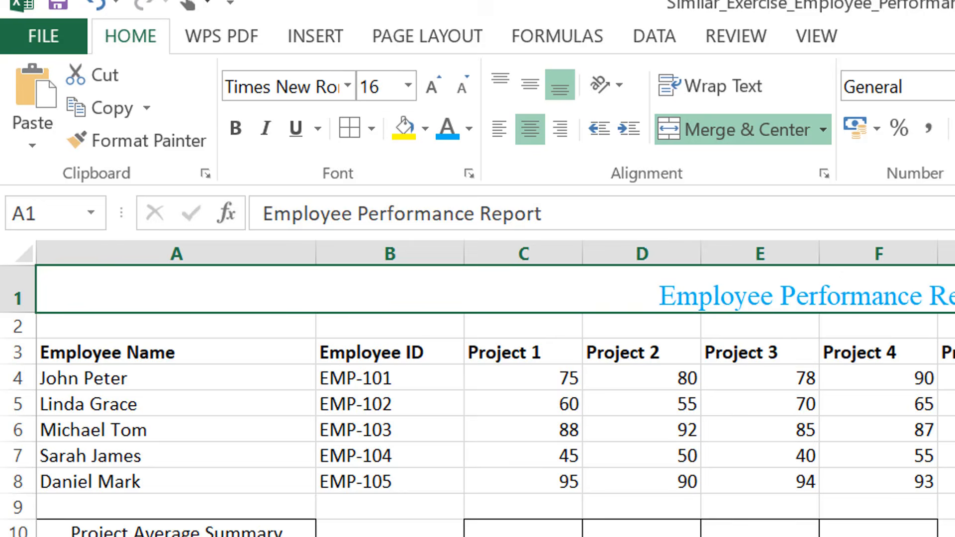
Recheck the formatting instructions in Word and apply a thick box border around the merged title A1:J1 in Excel
key("alt+Tab")
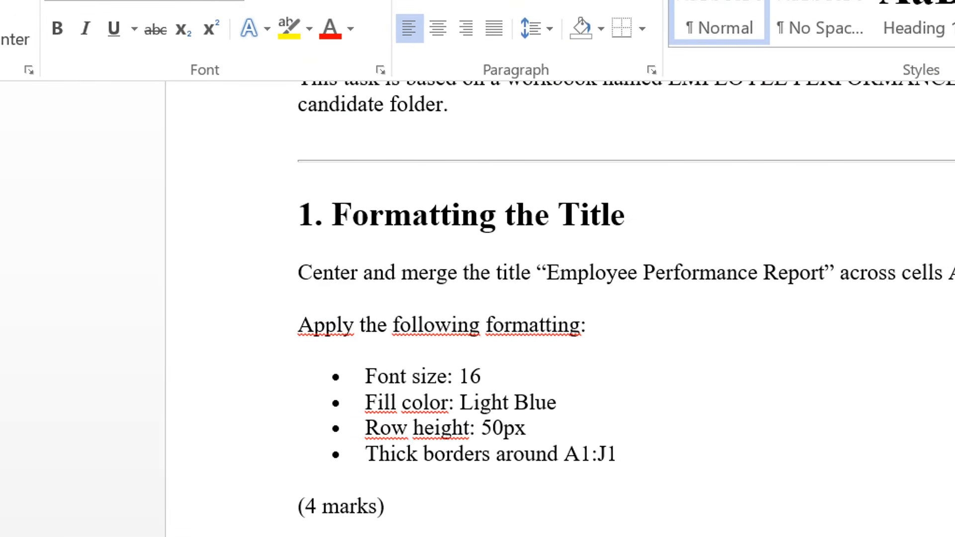
key("alt+Tab")
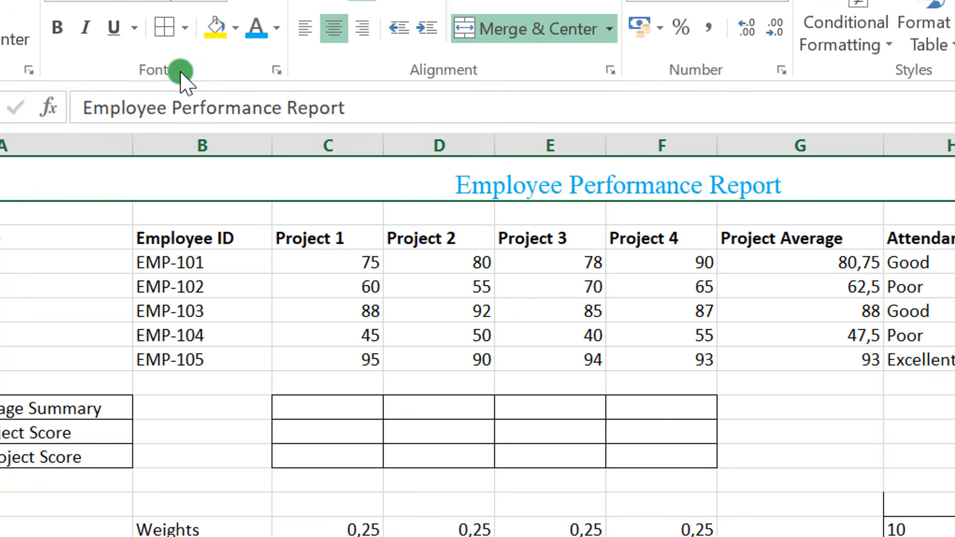
left_click(184, 29)
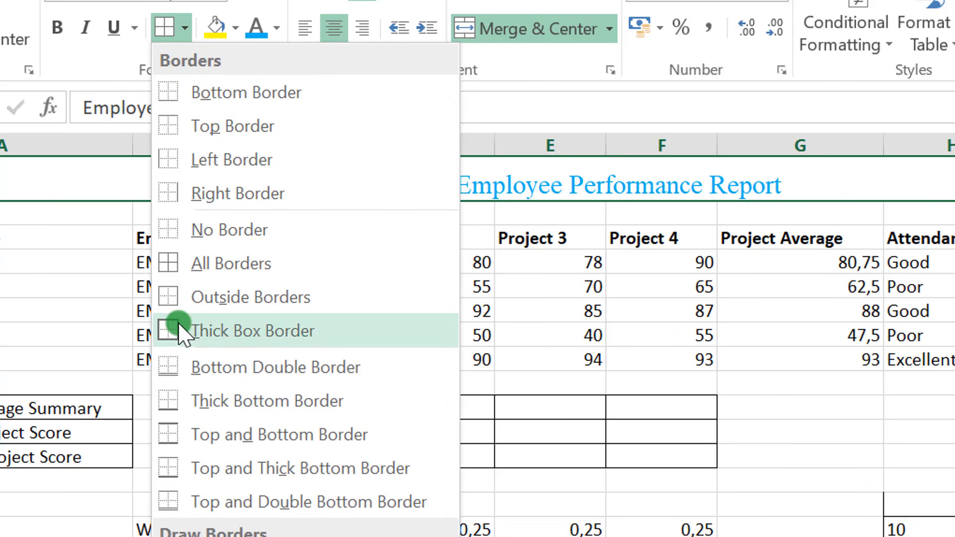
left_click(188, 329)
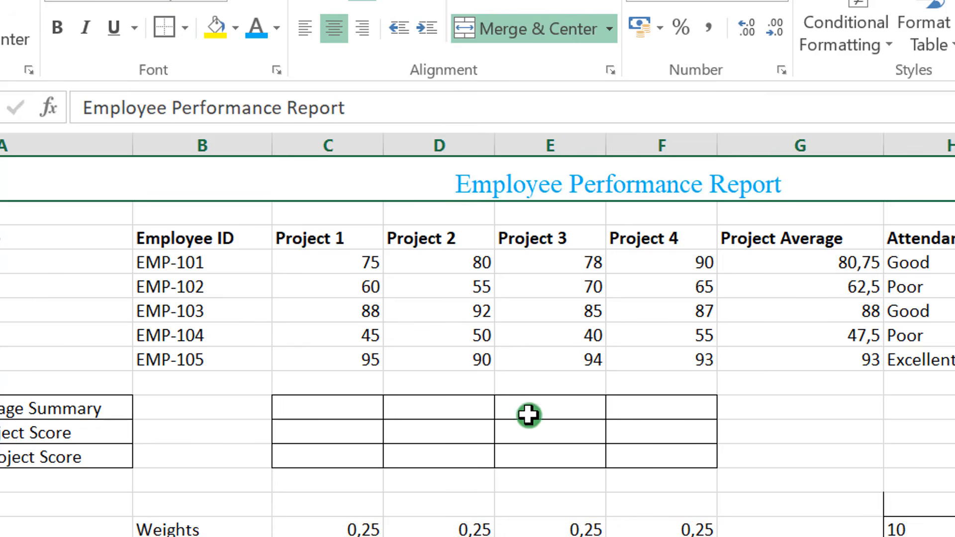
left_click(520, 358)
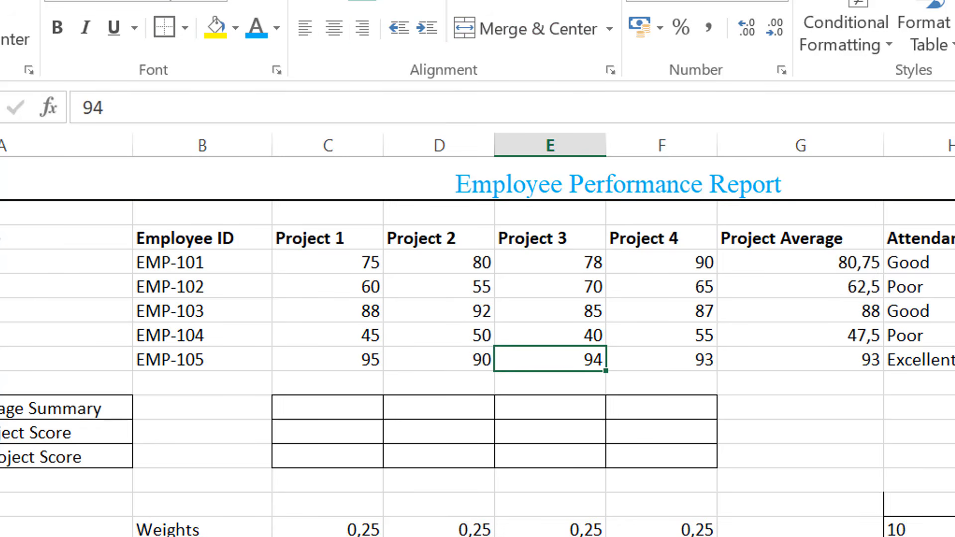
Switch to the Word instructions, review the title formatting requirements and read the Borders task
key("alt+Tab")
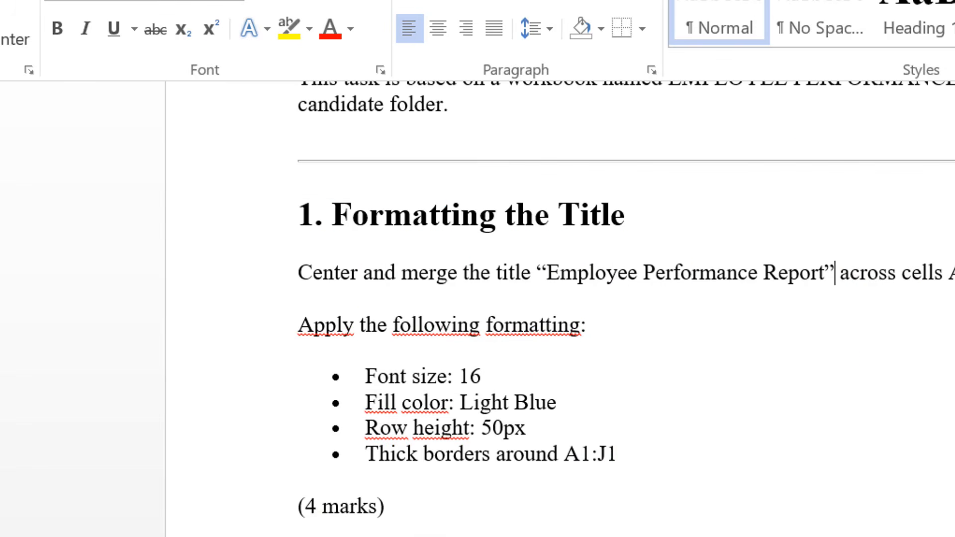
left_click(619, 455)
left_click_drag(641, 455, 315, 305)
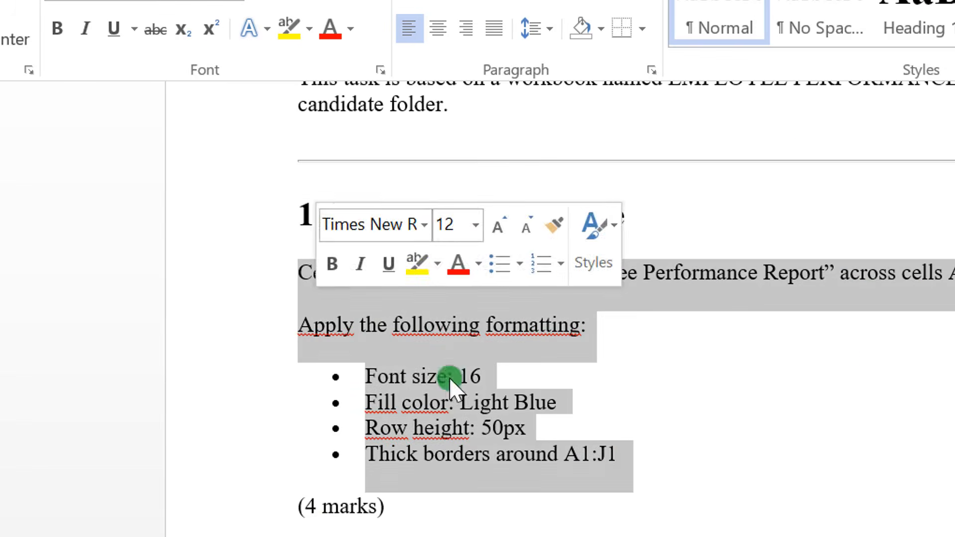
left_click(731, 515)
scroll(732, 516, "down", 2)
scroll(732, 516, "down", 3)
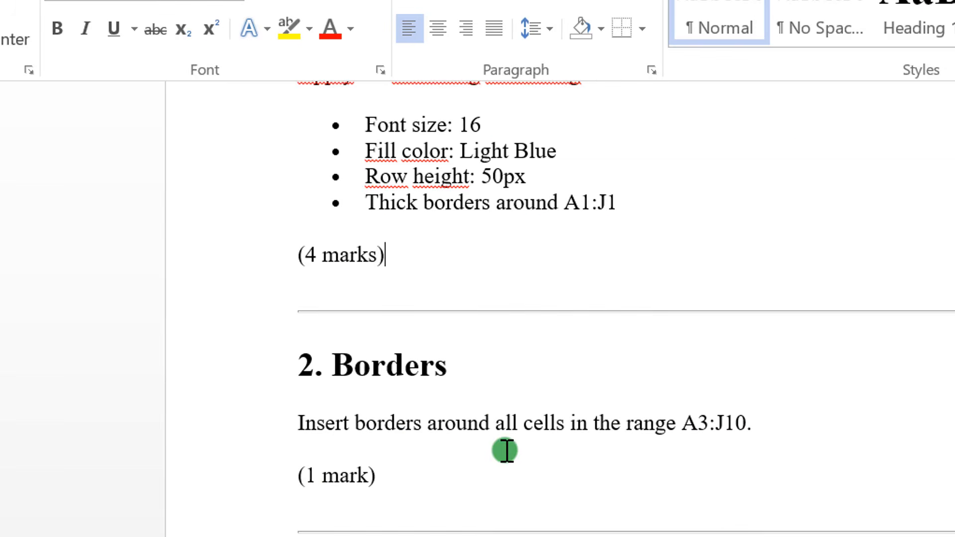
scroll(506, 449, "down", 1)
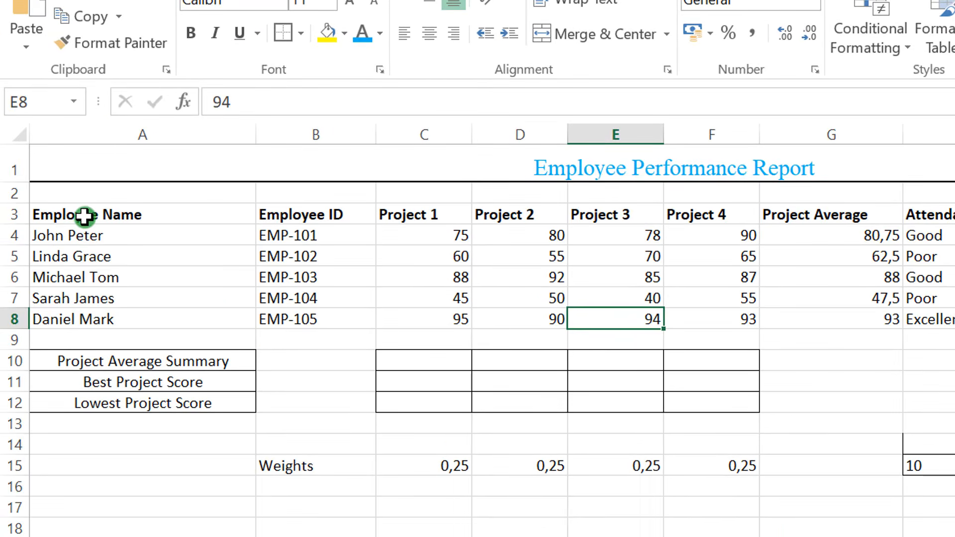
Apply all borders to the cells in the range A3:J10 of the Excel sheet
left_click(84, 216)
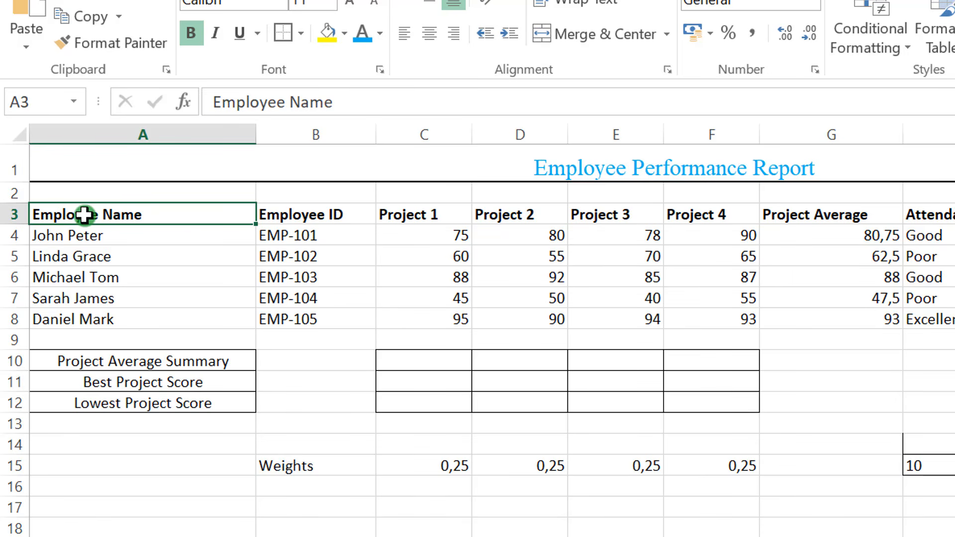
left_click_drag(85, 215, 954, 225)
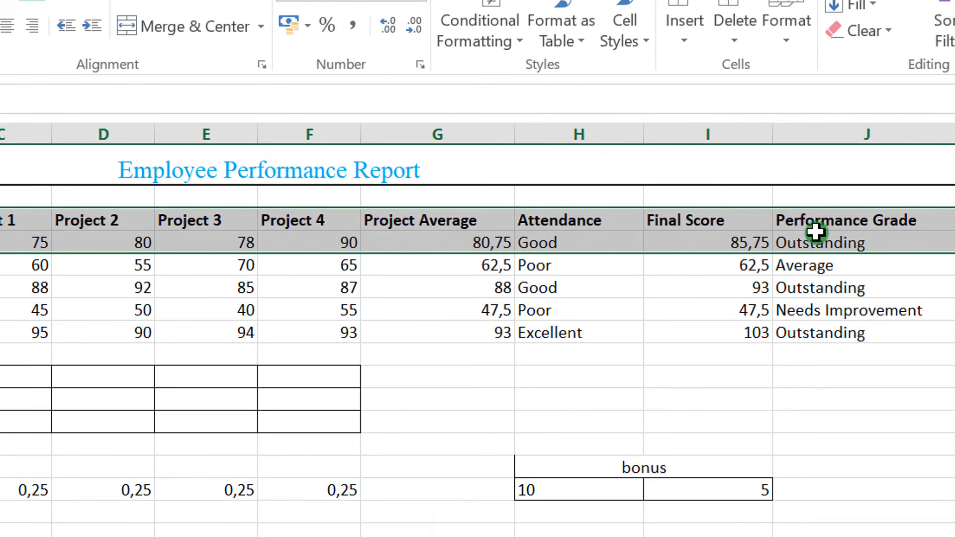
left_click_drag(816, 231, 872, 378)
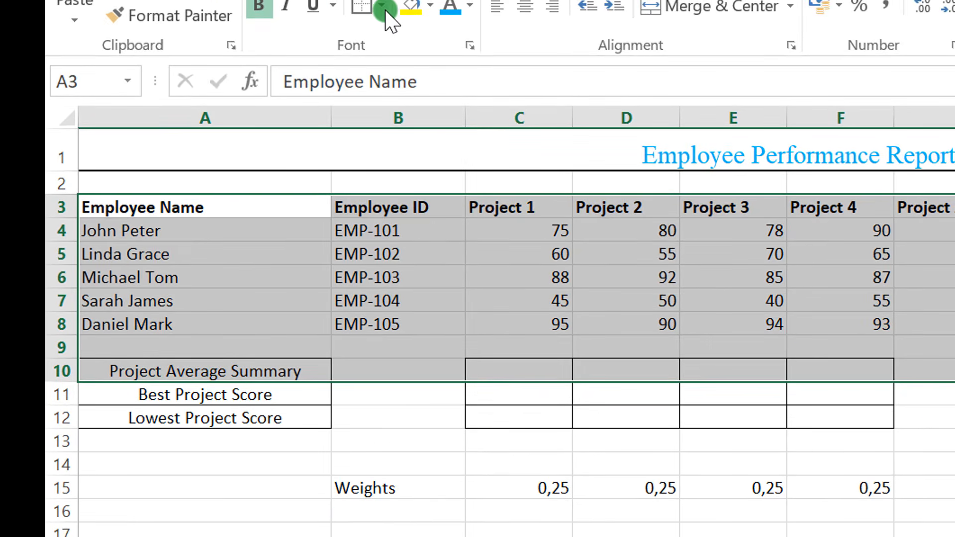
left_click(382, 5)
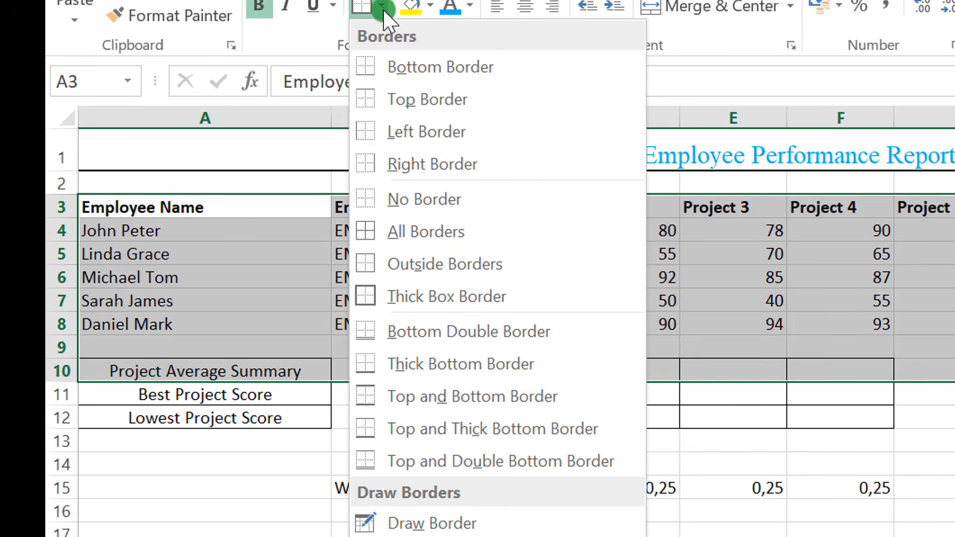
left_click(447, 231)
left_click(920, 464)
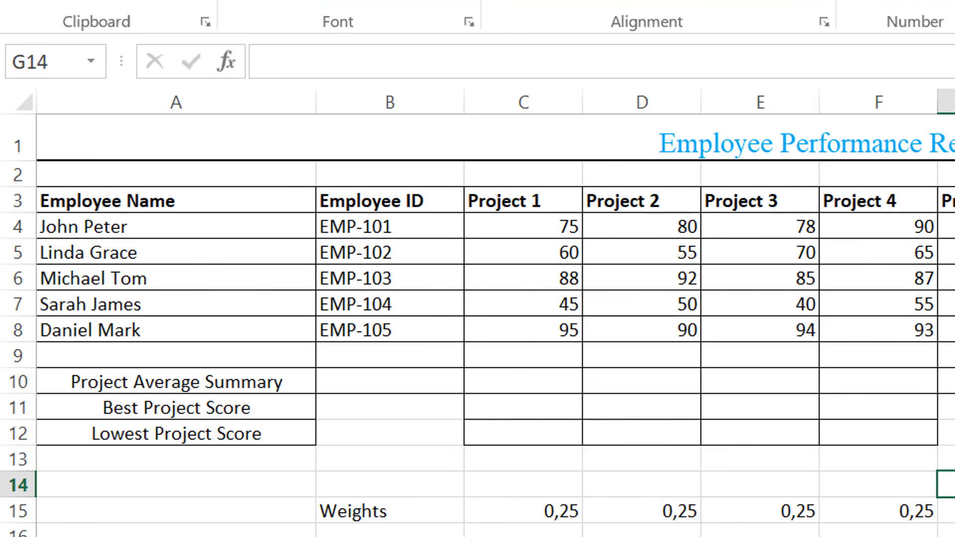
Switch to the Word instructions and read task 3 on formulas and cell referencing, including the Project Average section
key("alt+Tab")
scroll(894, 497, "down", 4)
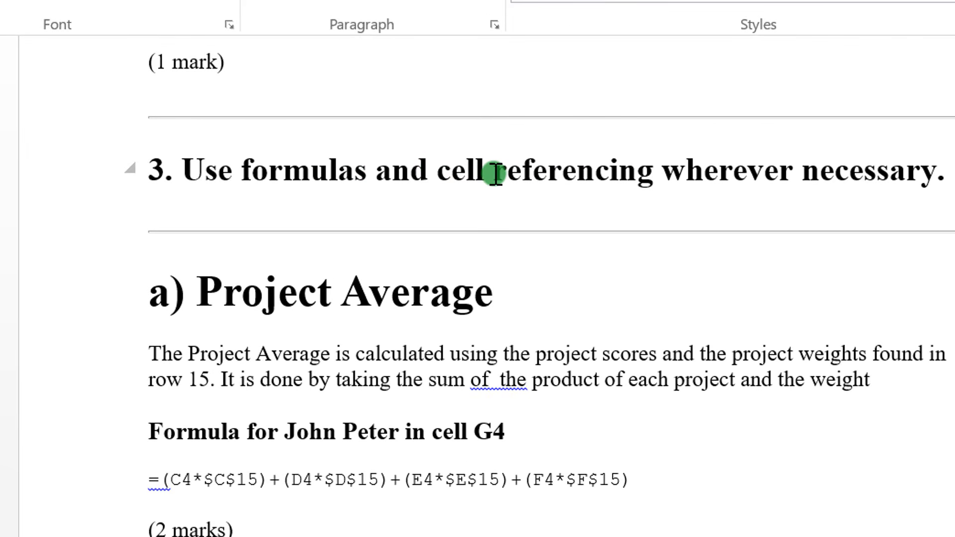
left_click_drag(495, 175, 647, 179)
left_click(520, 299)
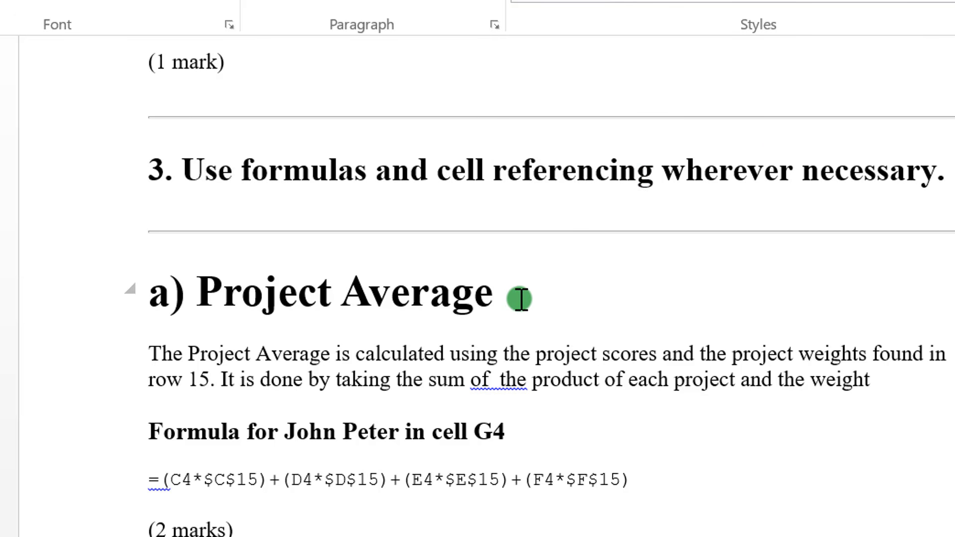
Return to the Excel sheet and enter the sample values 4 in F19 and 3 in G19
key("alt+Tab")
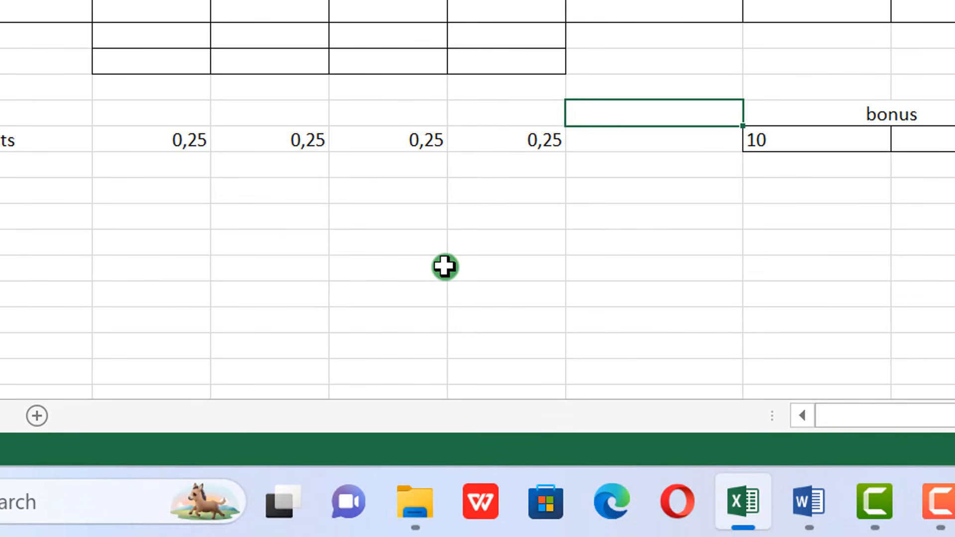
left_click(493, 316)
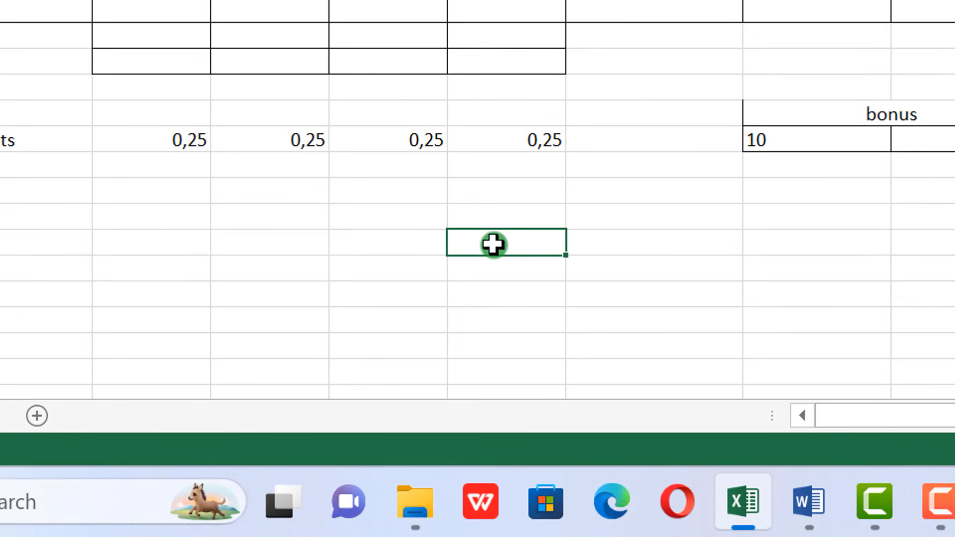
left_click(578, 240)
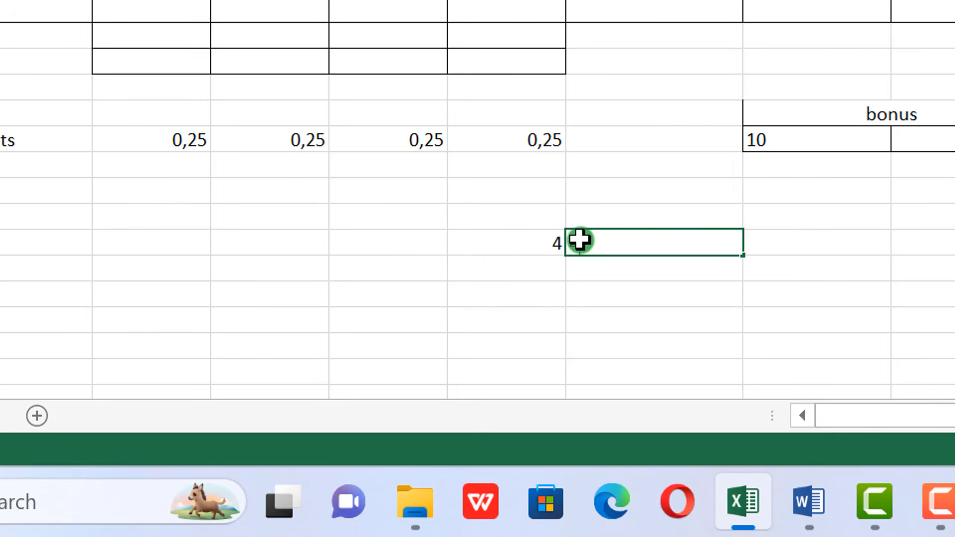
type("3")
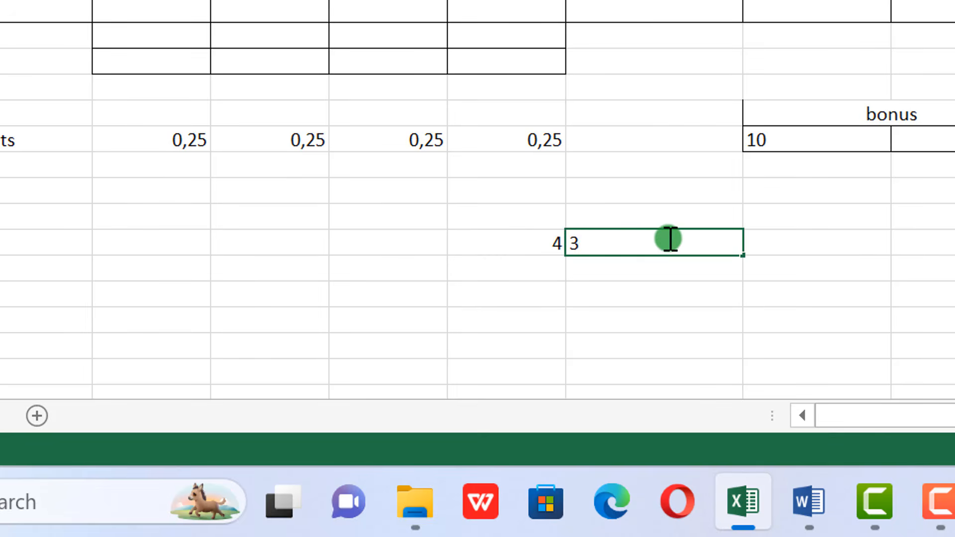
Start a sum in H19 as =4+3, then replace the typed numbers with cell references to enter =F19+G19
left_click(789, 243)
double_click(790, 243)
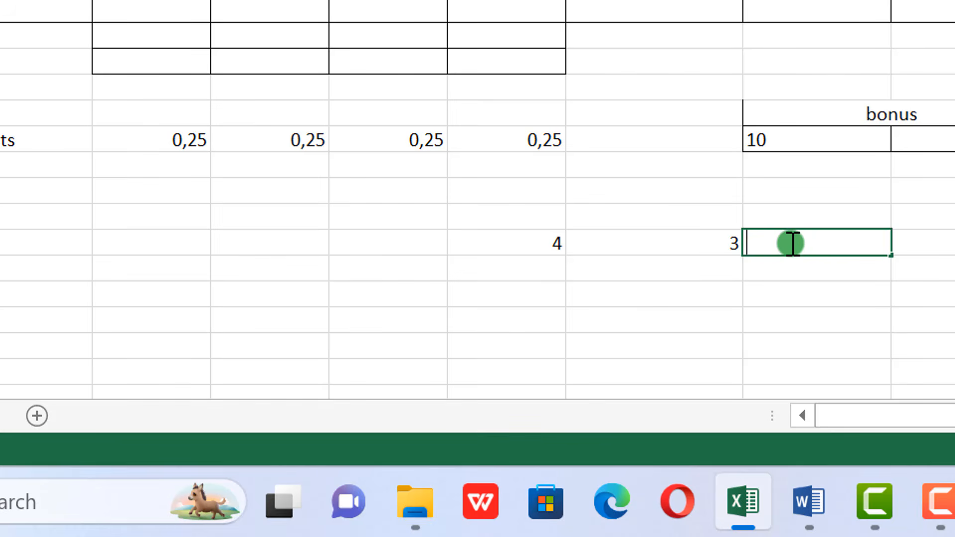
left_click_drag(792, 244, 731, 248)
mouse_move(778, 247)
left_mouse_down()
mouse_move(802, 248)
mouse_move(762, 251)
left_mouse_up()
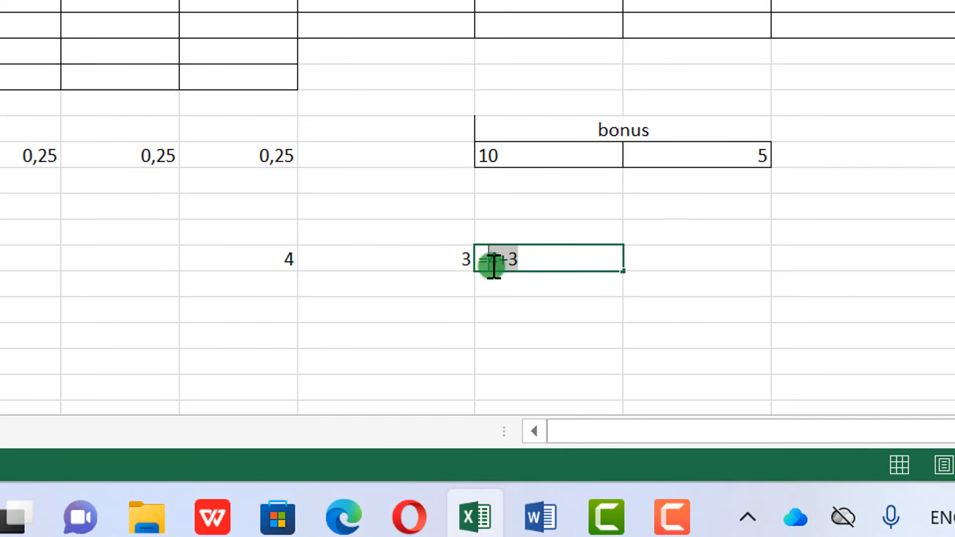
key("BackSpace")
left_click(260, 262)
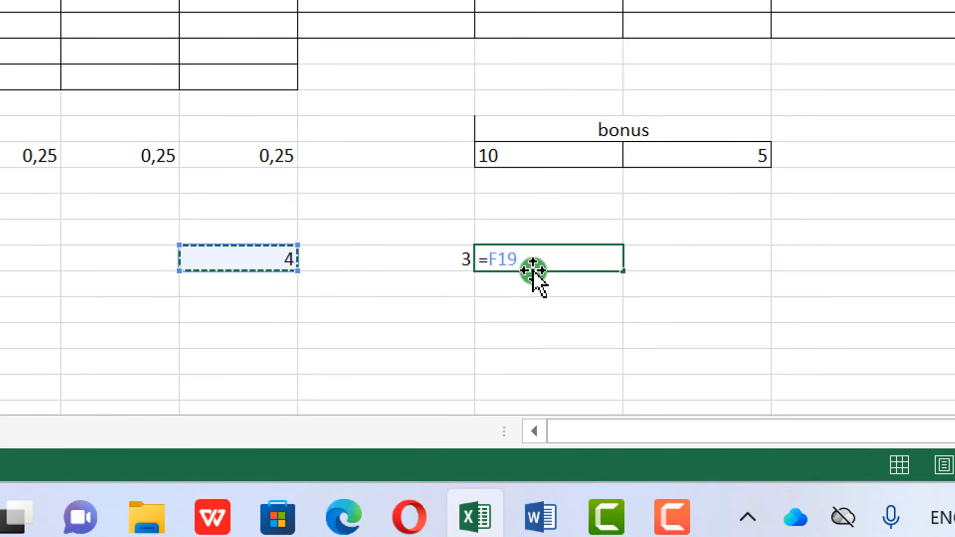
type("+")
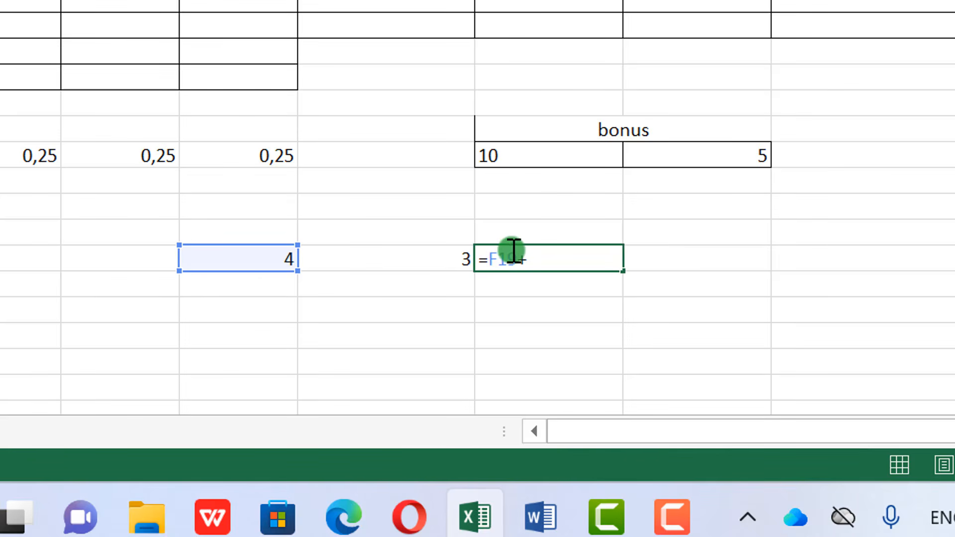
left_click(437, 256)
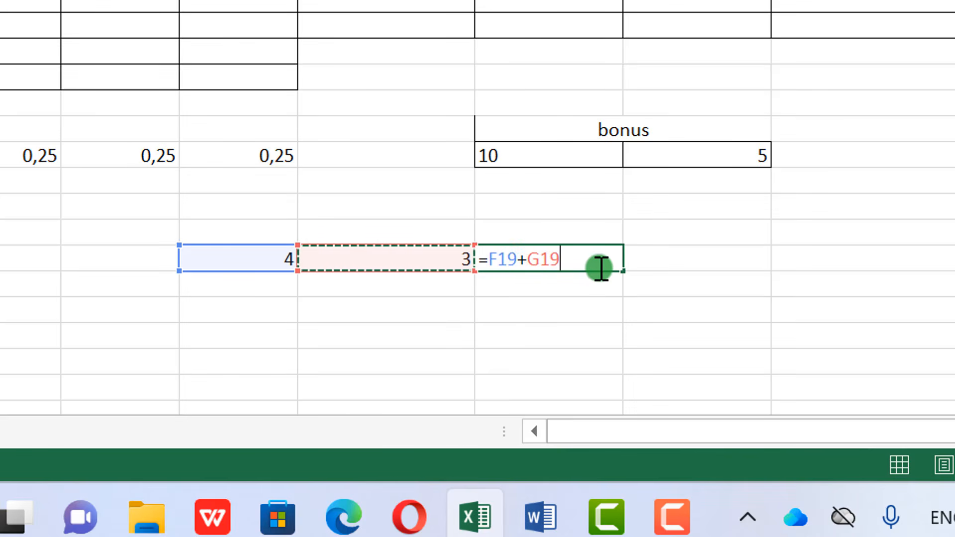
key("Return")
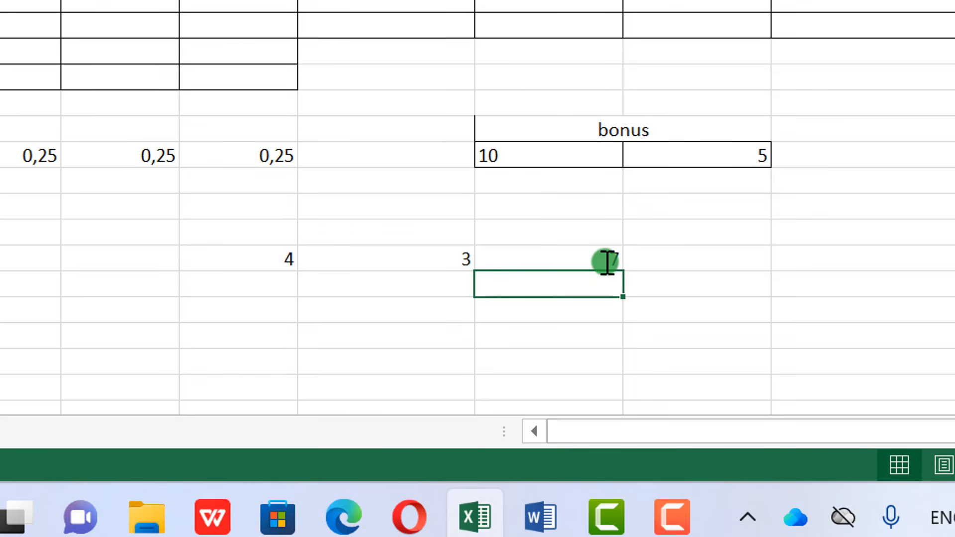
Open the formula in H19 to examine its cell references, leaving it as it is
double_click(573, 262)
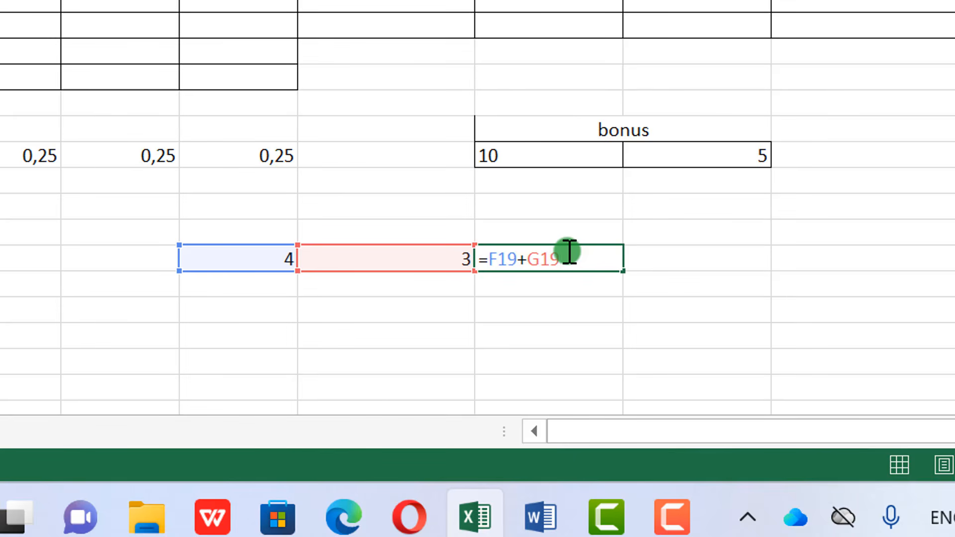
left_click_drag(569, 251, 485, 258)
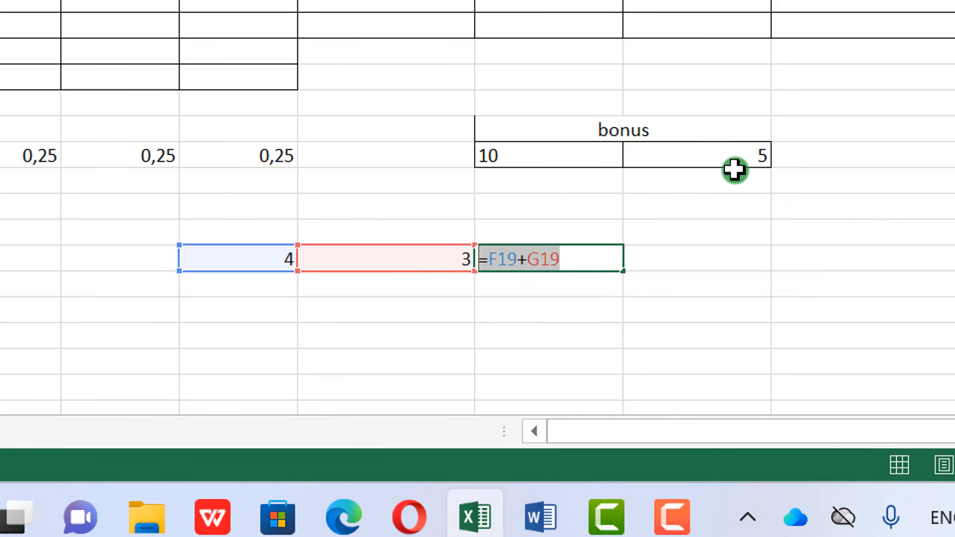
scroll(583, 218, "down", 1)
left_click(582, 219)
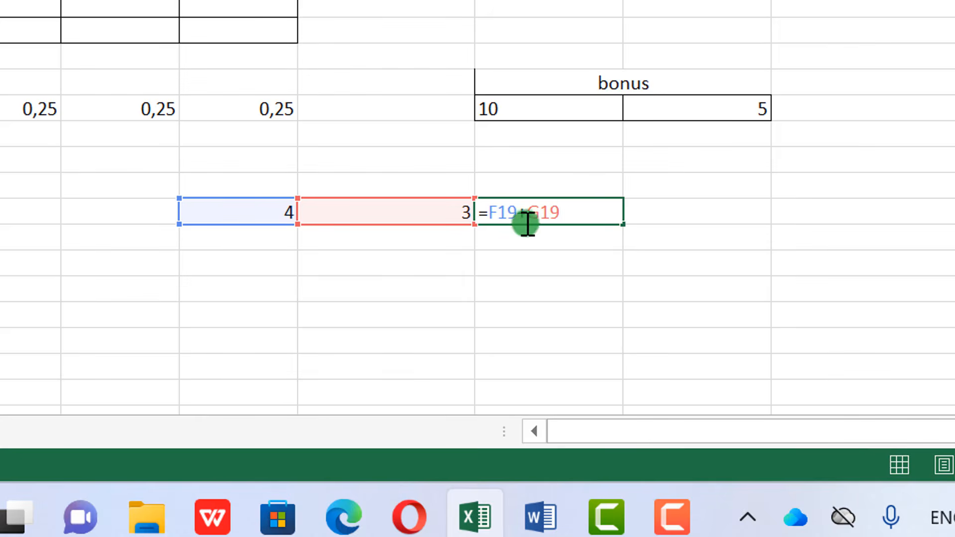
left_click_drag(584, 213, 451, 201)
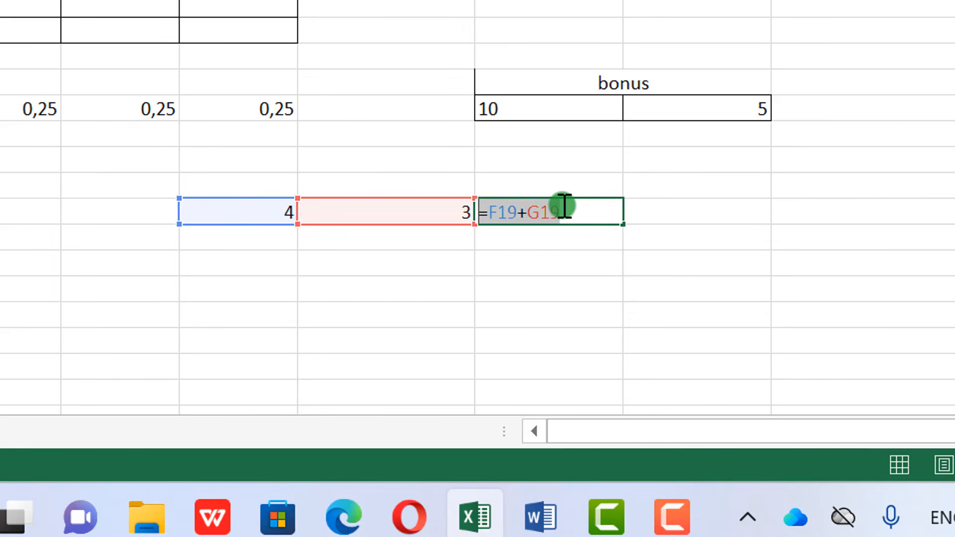
key("Return")
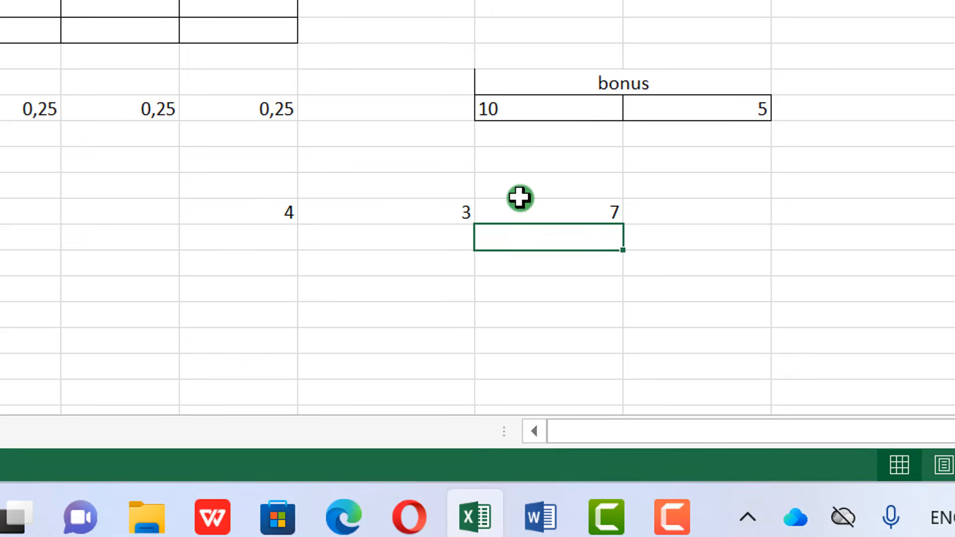
left_click(547, 210)
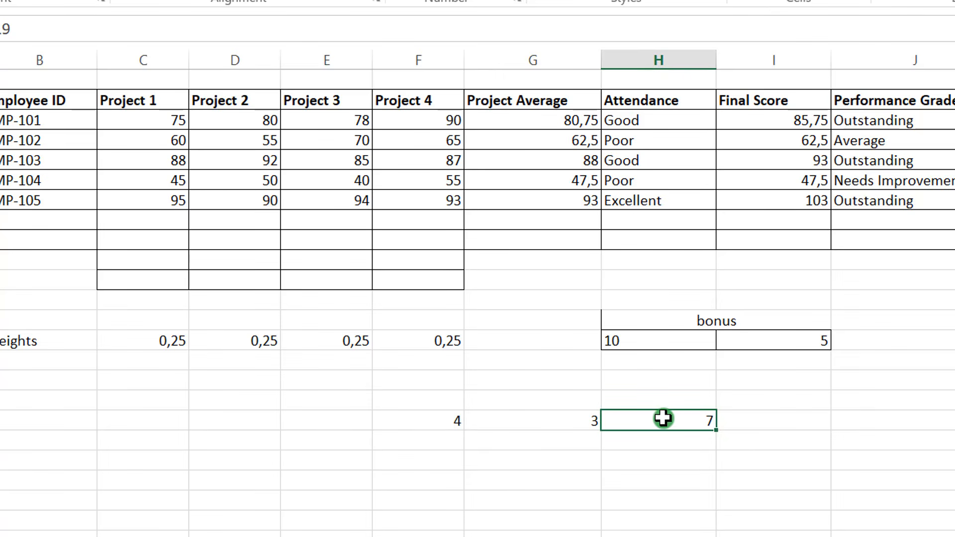
Enter a second row of sample values, 1 in F20 and 2 in G20
left_click(443, 447)
double_click(430, 437)
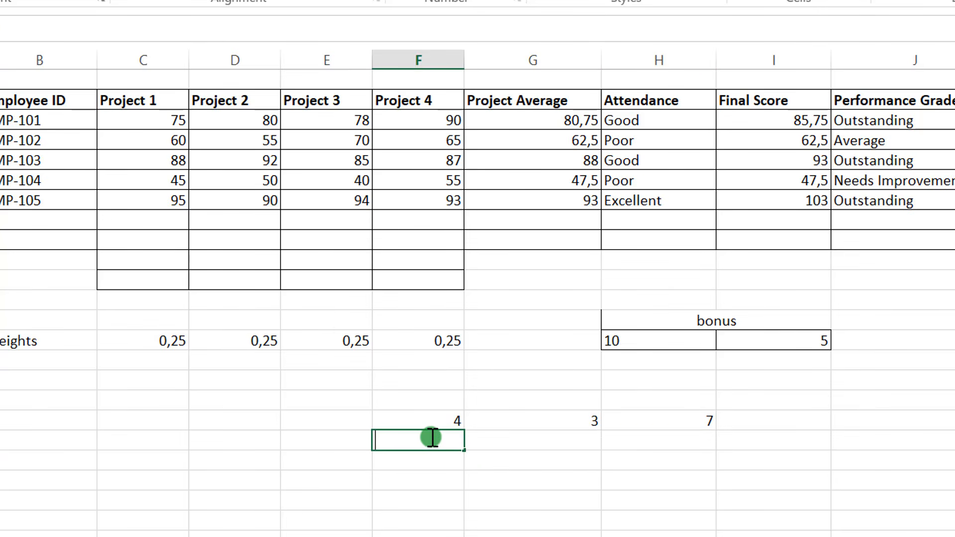
left_click(494, 436)
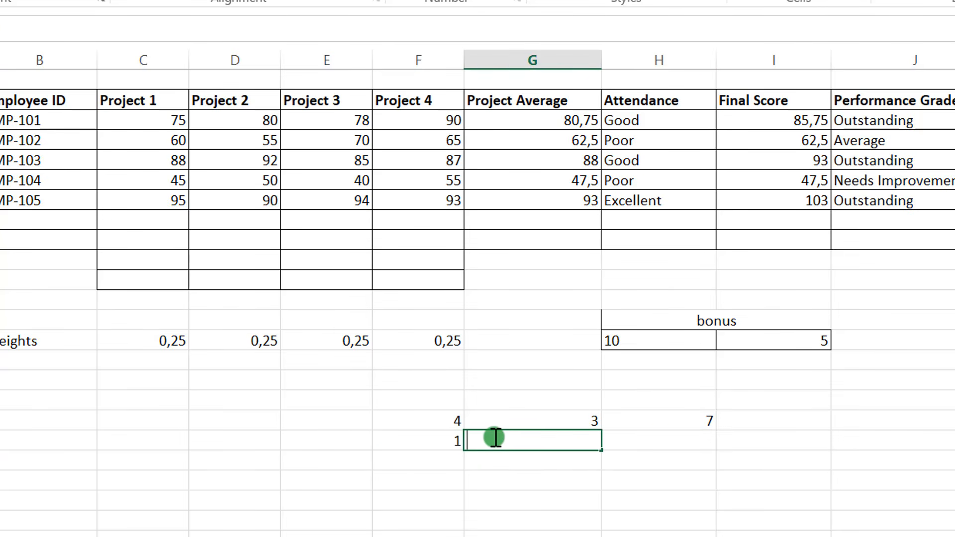
type("3")
left_click(639, 437)
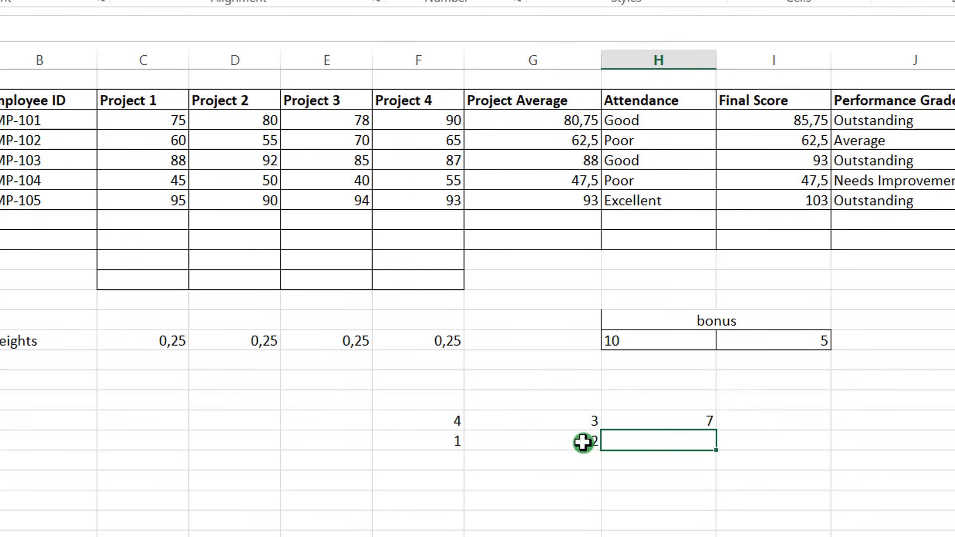
Clear cell H19 and undo the deletion to restore its formula
left_click(659, 422)
key("Delete")
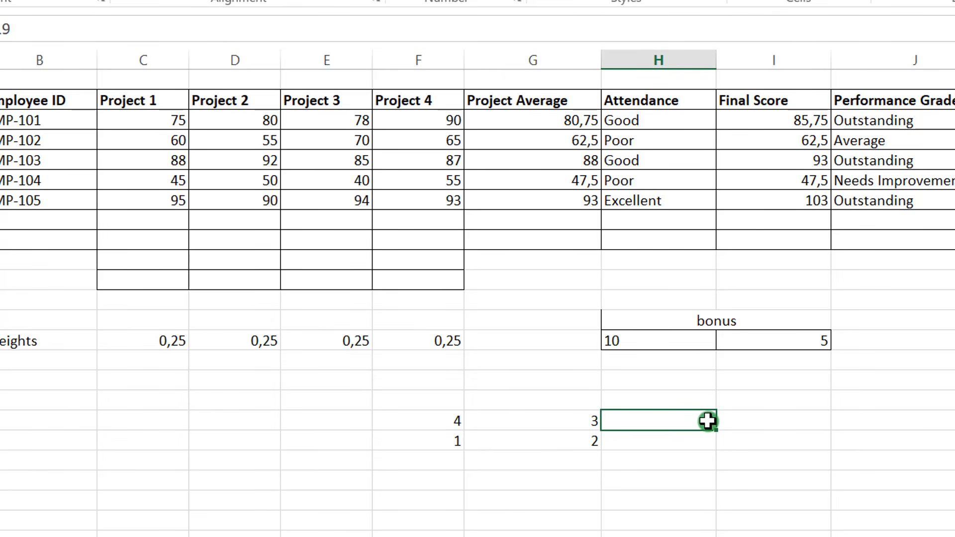
key("ctrl+z")
key("ctrl+y")
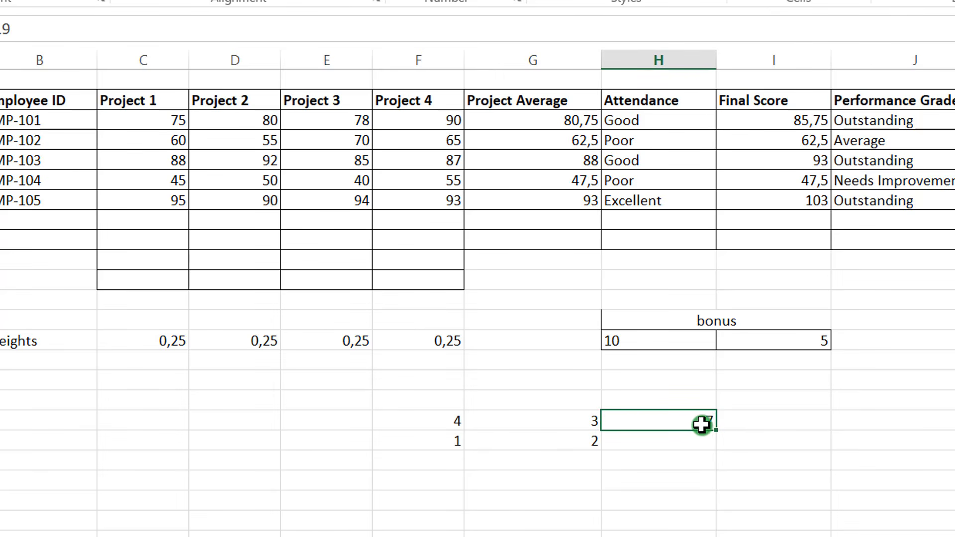
key("ctrl+z")
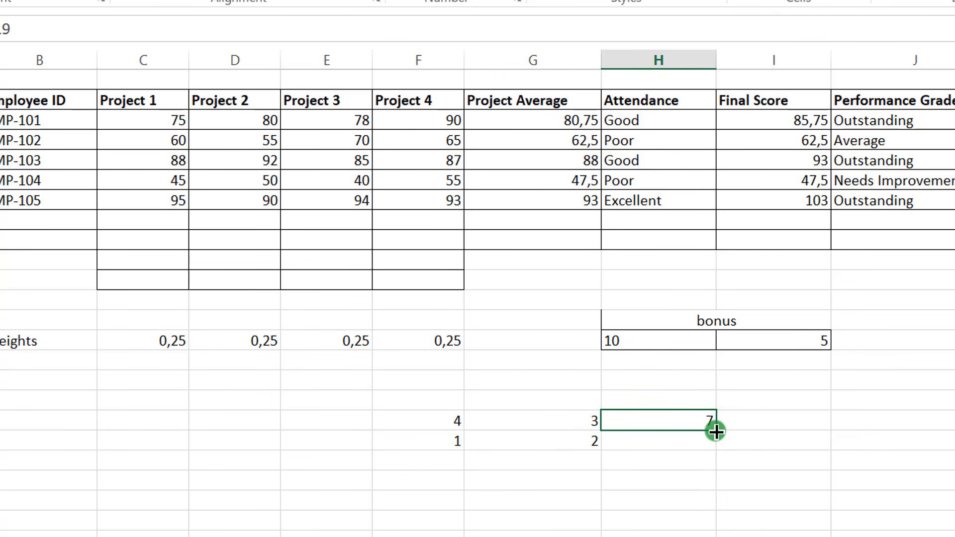
Fill the formula from H19 down to H20 and check the cell references in the copy
left_click_drag(715, 432, 717, 451)
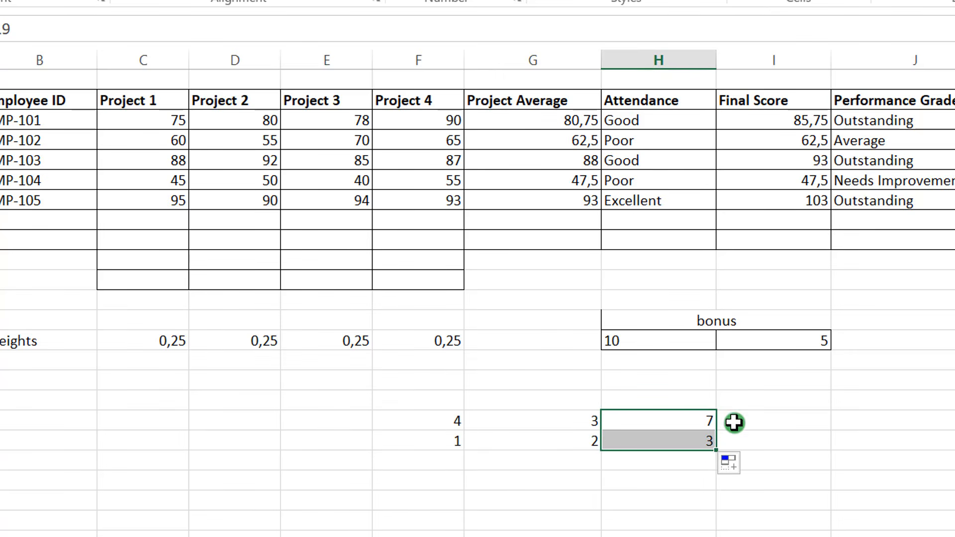
left_click(756, 441)
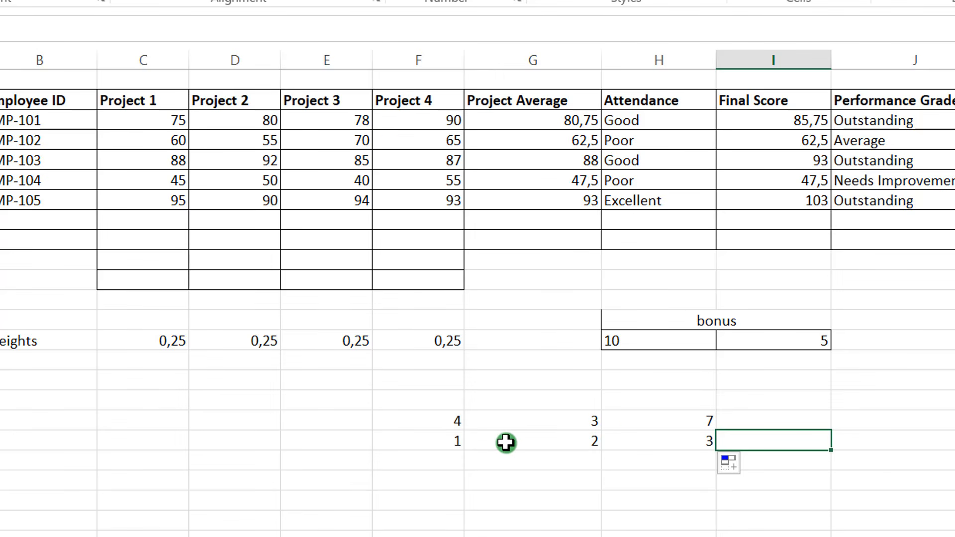
double_click(675, 443)
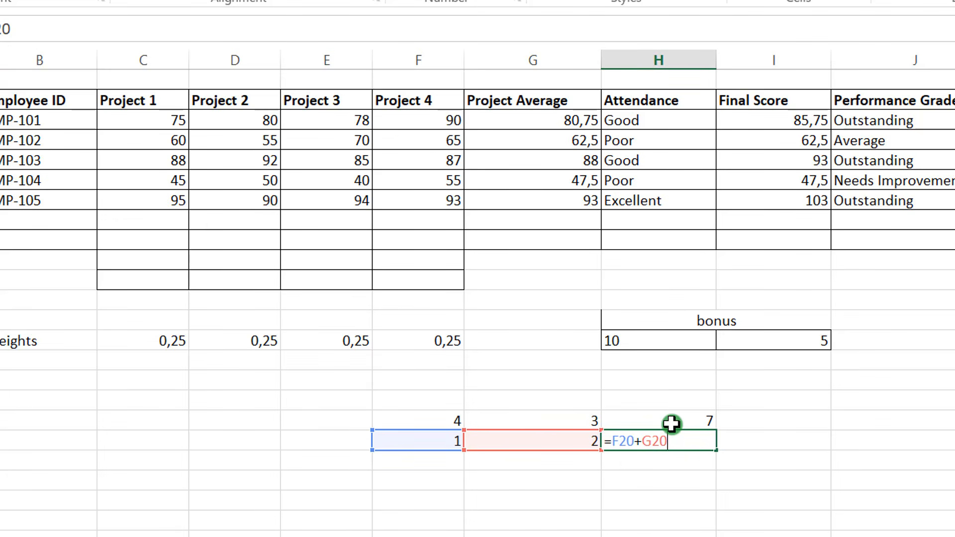
key("Return")
Compare the formulas in H19 and H20 and examine the referenced cells F20 and G20
left_click(637, 421)
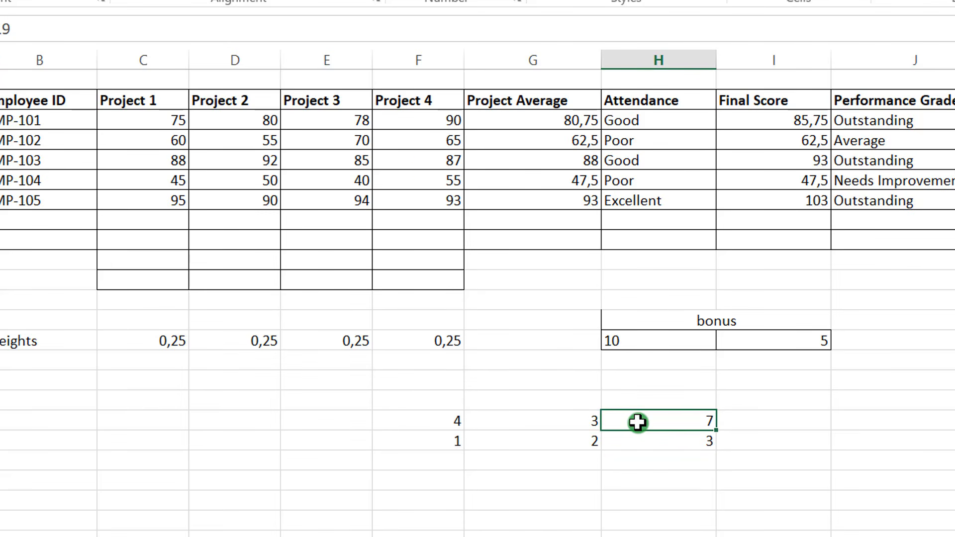
double_click(637, 422)
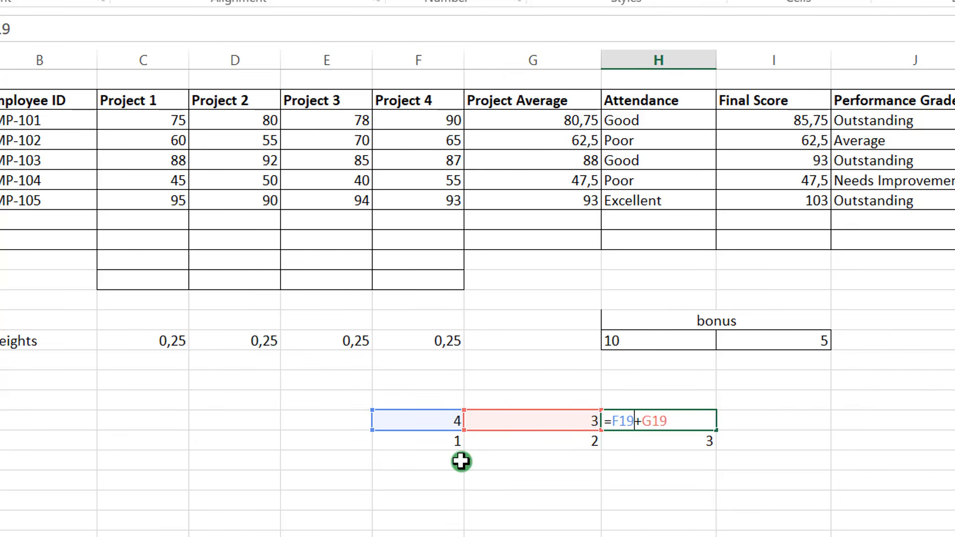
key("Return")
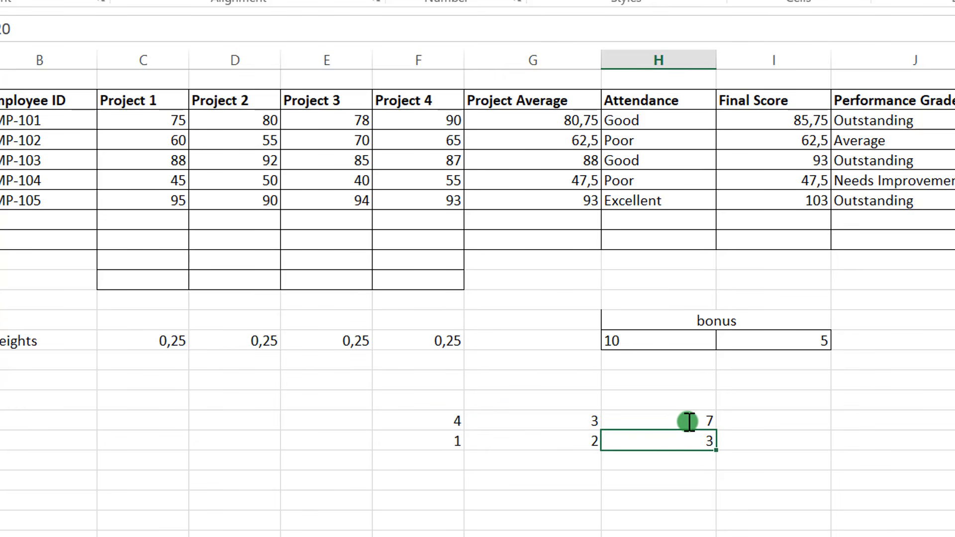
double_click(669, 440)
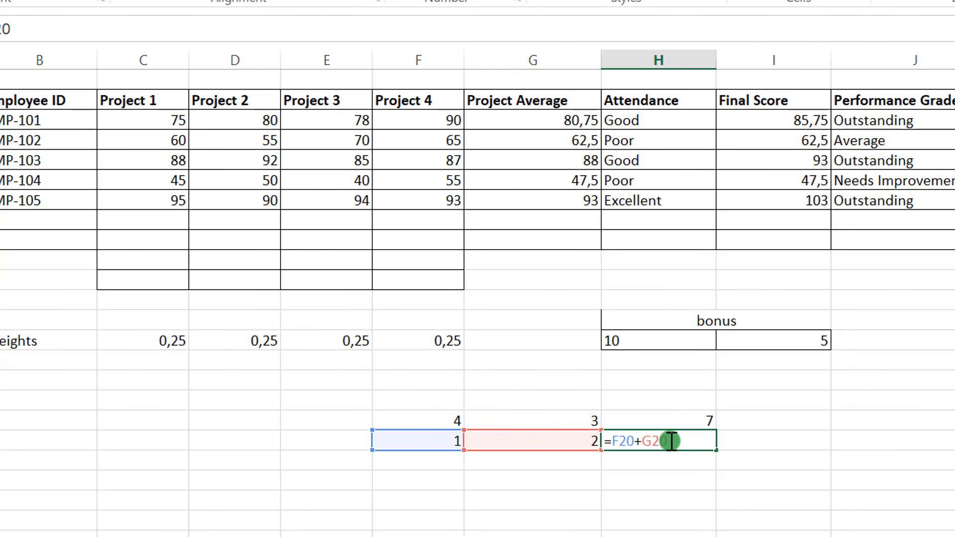
left_click(634, 443)
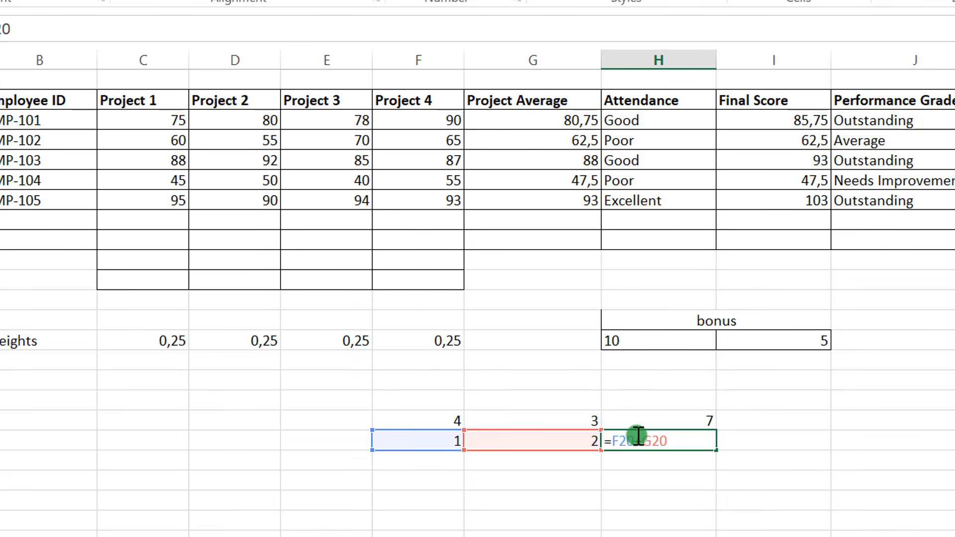
key("Return")
left_click(435, 442)
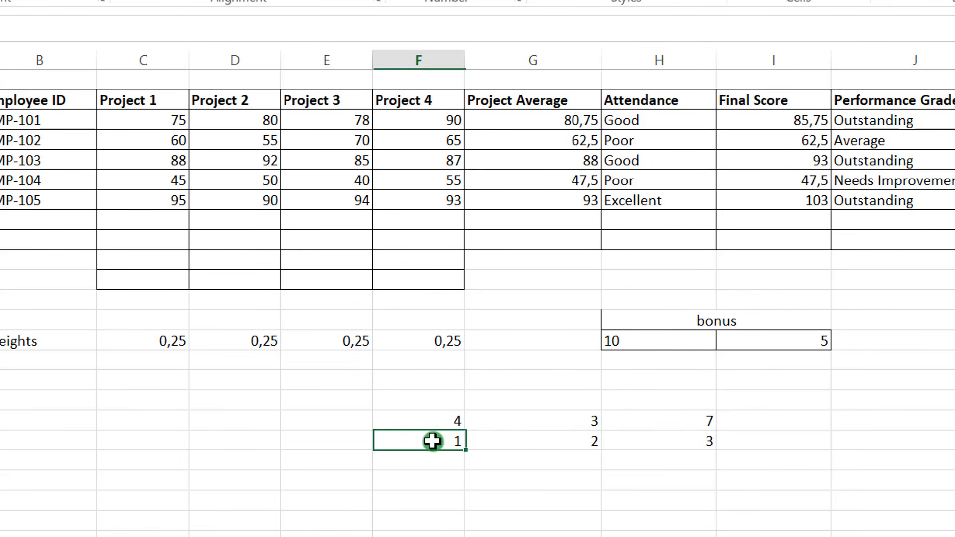
left_click(531, 437)
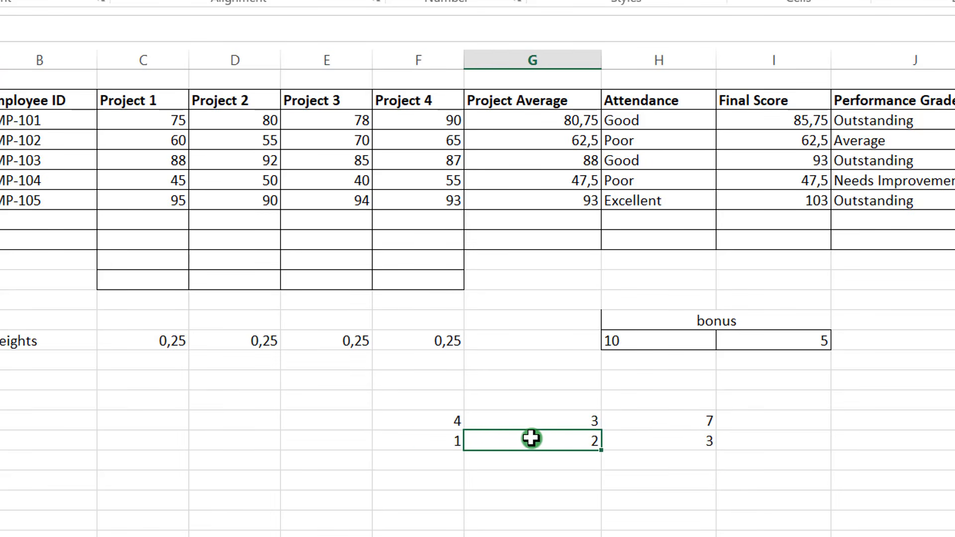
left_click(438, 441)
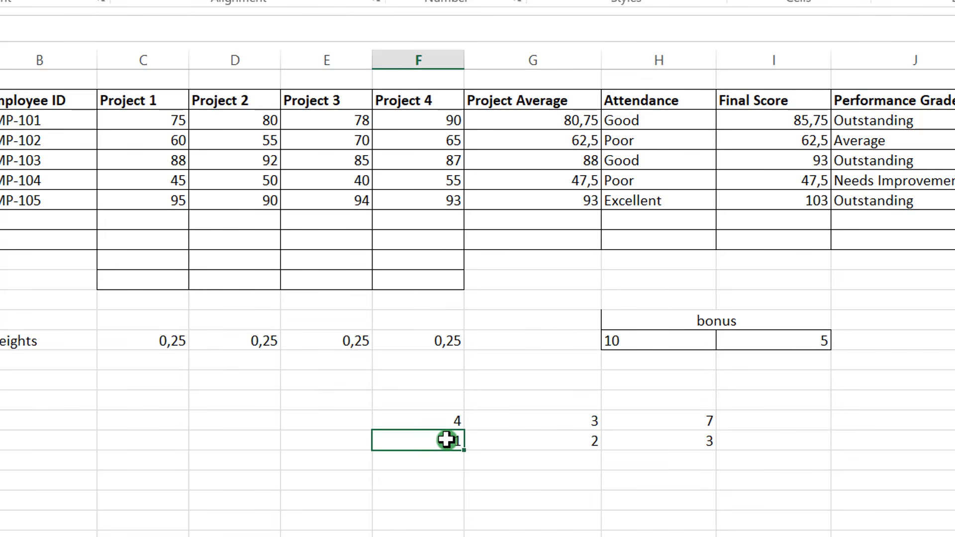
left_click(435, 381)
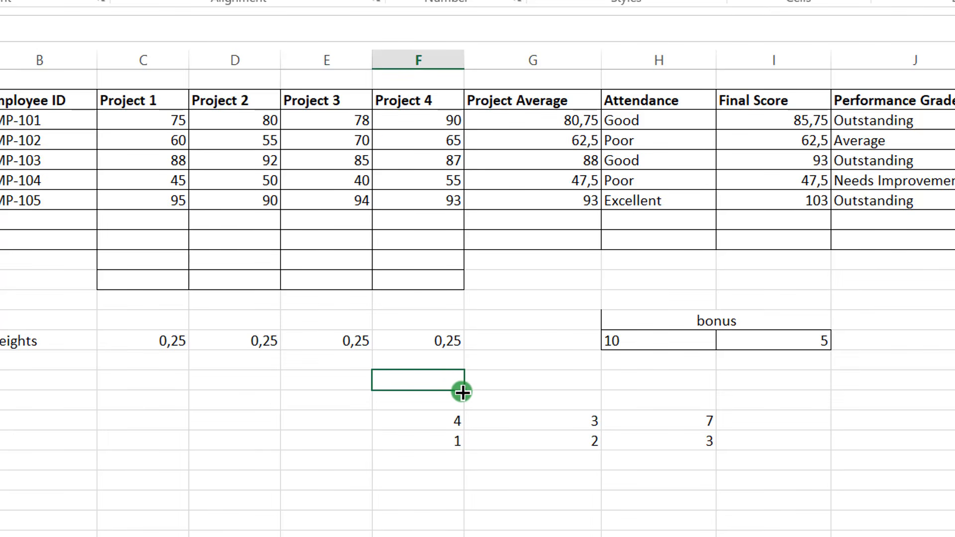
left_click_drag(462, 392, 677, 381)
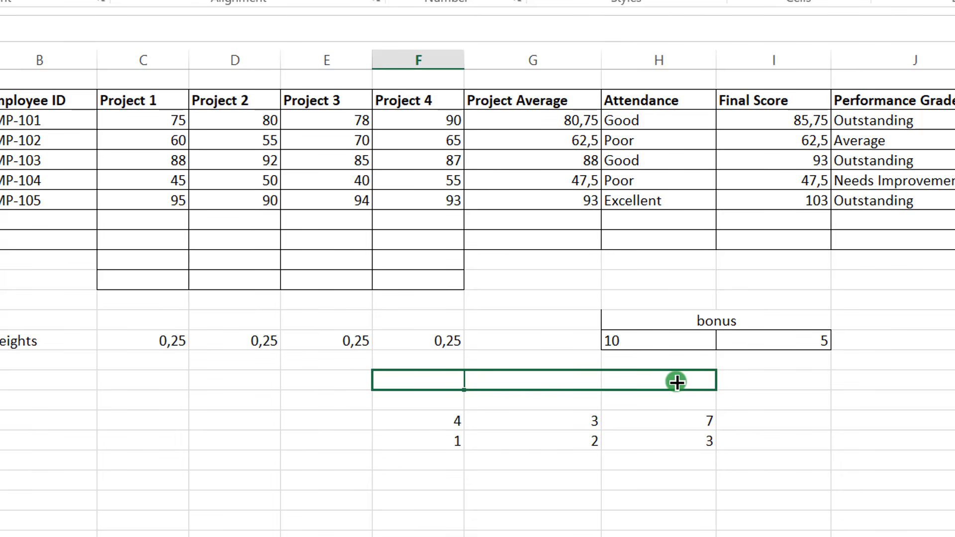
left_click_drag(677, 381, 453, 380)
left_click_drag(796, 357, 796, 356)
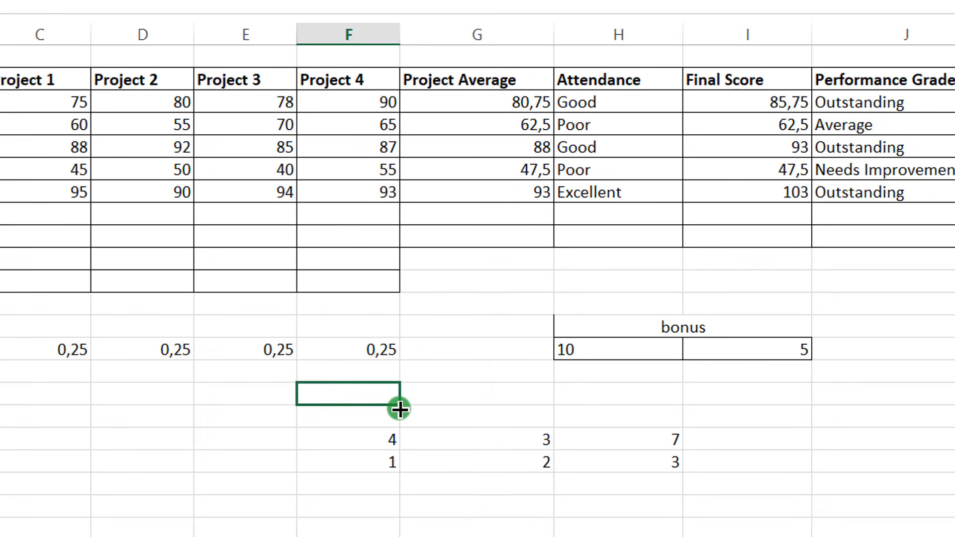
left_click_drag(400, 408, 519, 397)
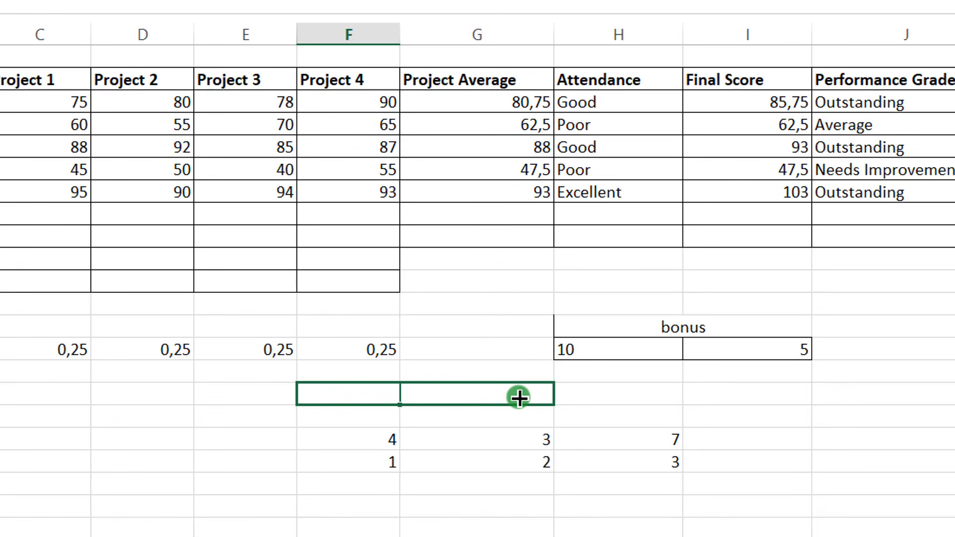
left_click_drag(519, 397, 380, 401)
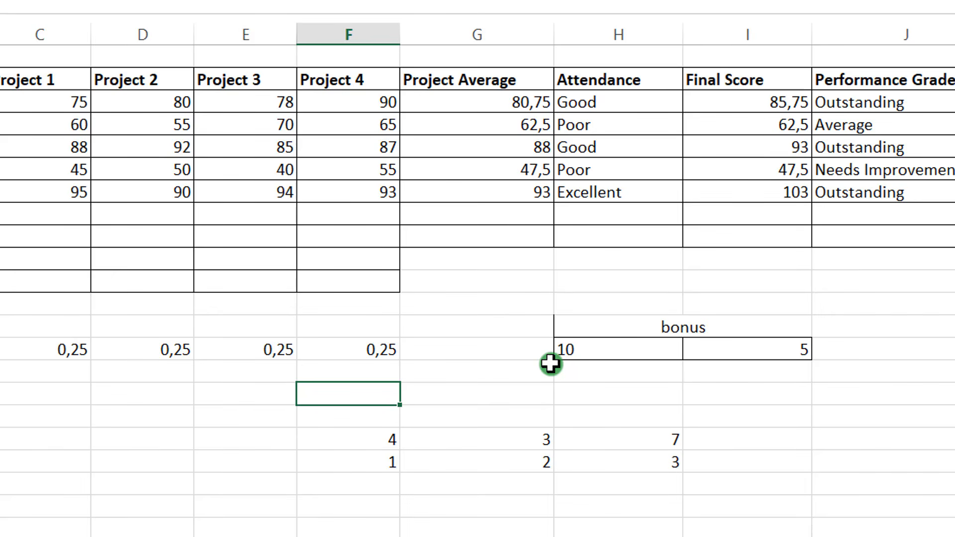
Delete the addition formula from cell H19, leaving the cell empty
double_click(568, 441)
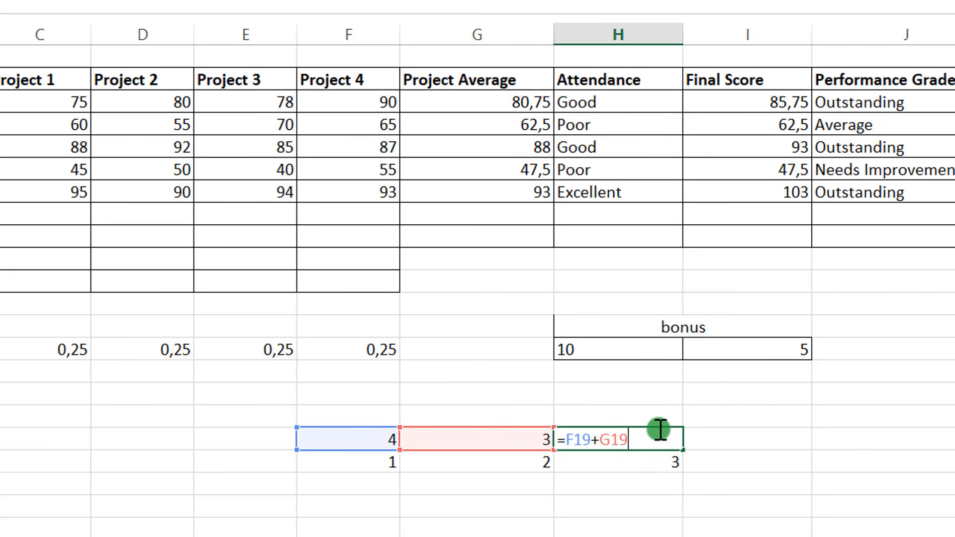
key("BackSpace")
key("BackSpace")
key("BackSpace")
key("BackSpace")
key("BackSpace")
key("BackSpace")
key("BackSpace")
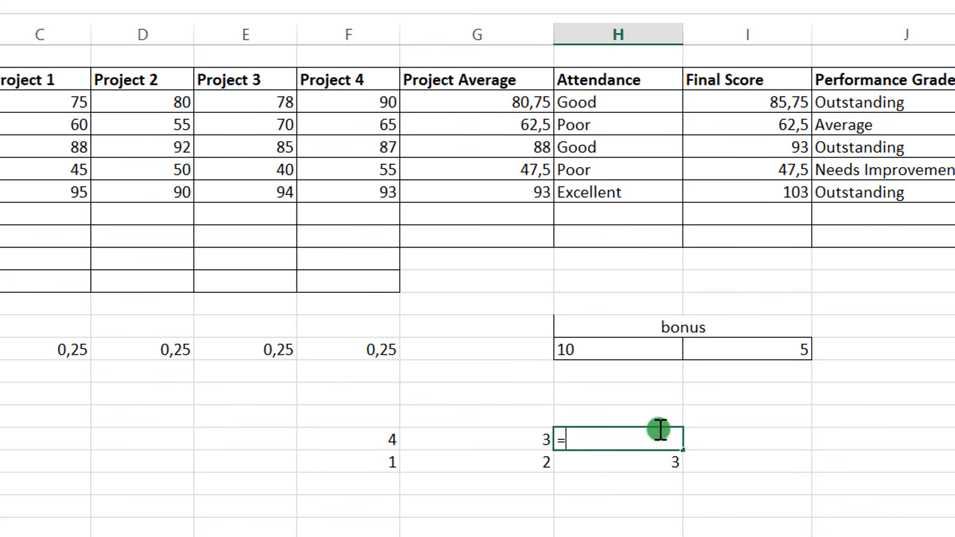
key("BackSpace")
key("Return")
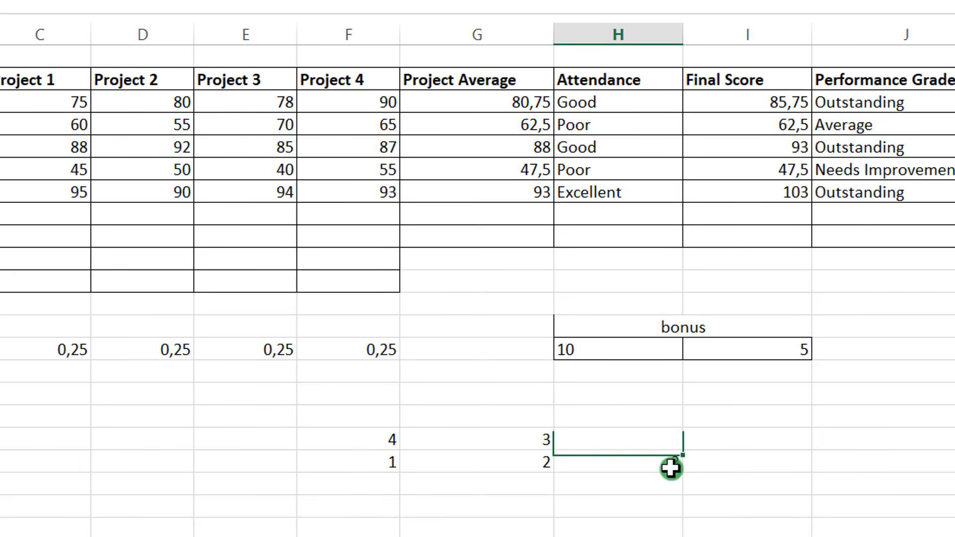
Delete the addition formula from cell H20, leaving the cell empty
type("=F20+G20")
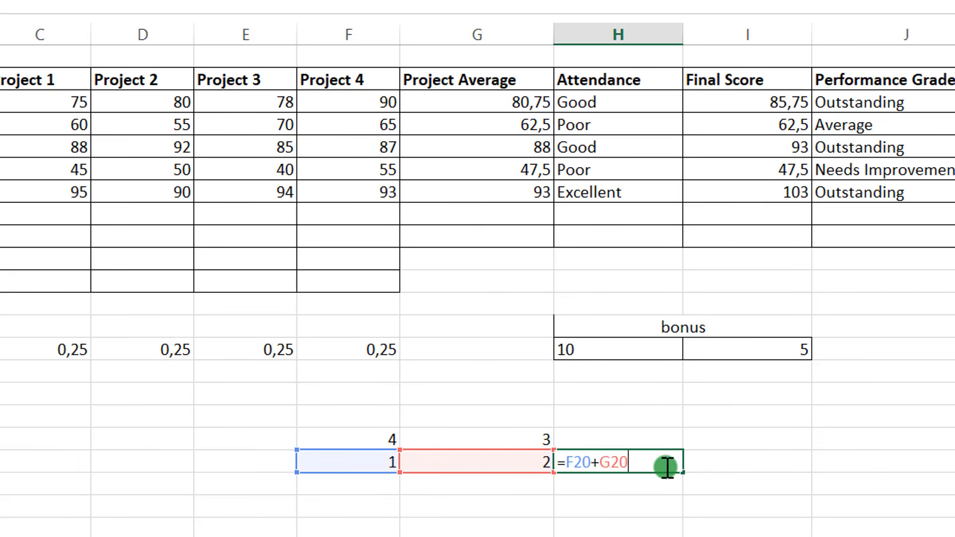
key("BackSpace")
key("BackSpace")
key("BackSpace")
key("BackSpace")
key("BackSpace")
key("BackSpace")
key("BackSpace")
key("BackSpace")
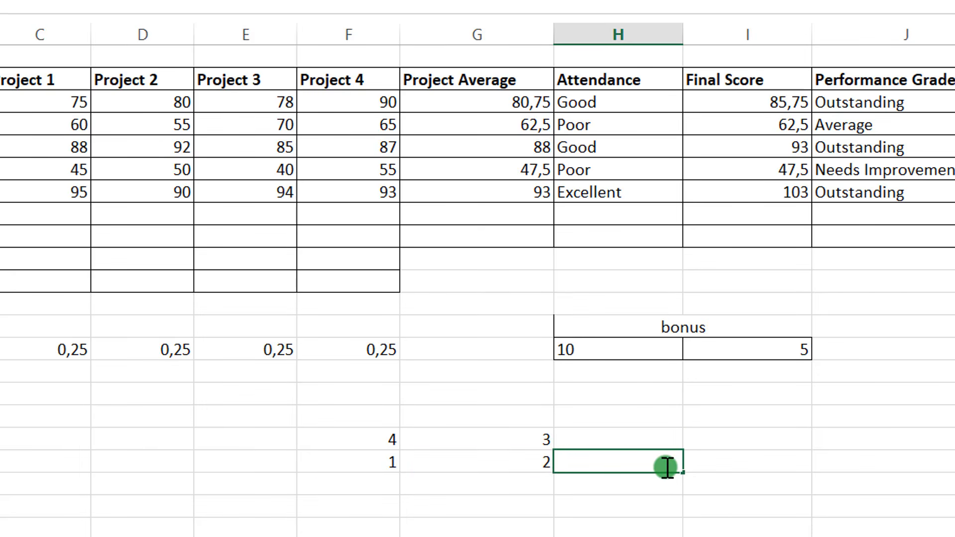
left_click(771, 351)
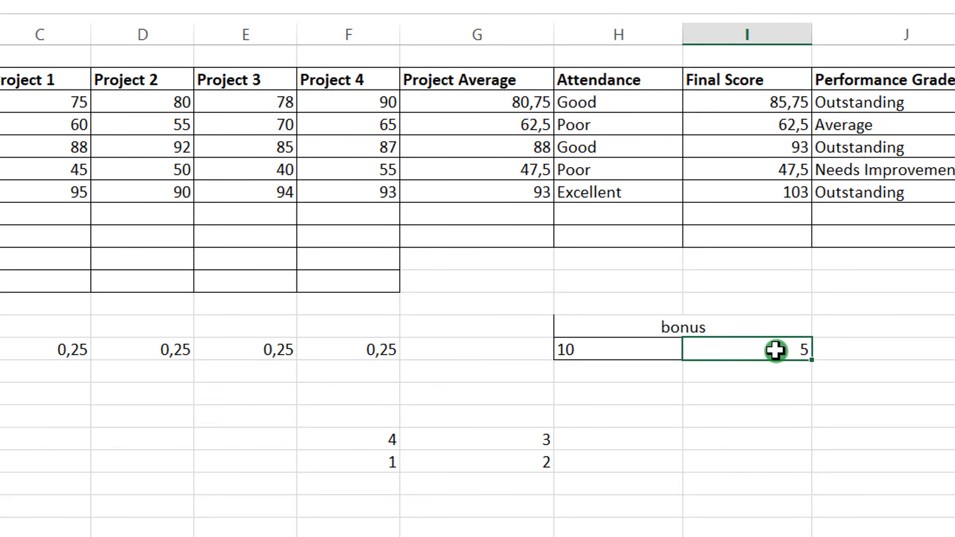
Enter the formula =G19*I15 in H19 to multiply the sample value by the second bonus value
left_click(591, 443)
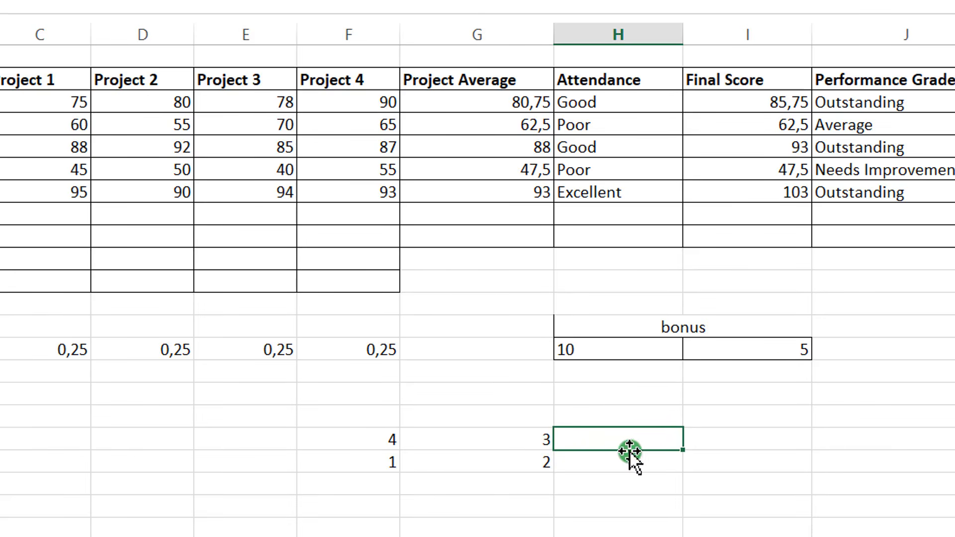
double_click(616, 438)
type("=")
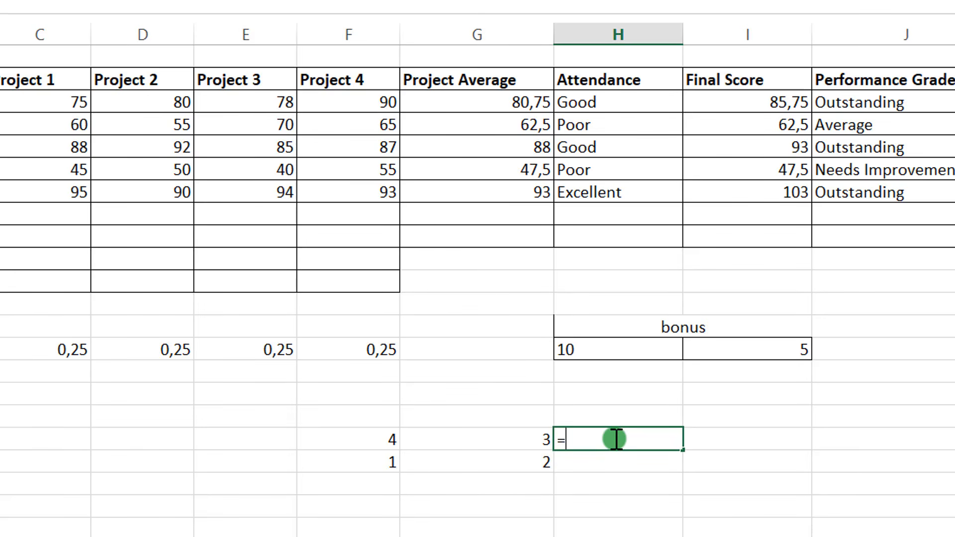
left_click(527, 440)
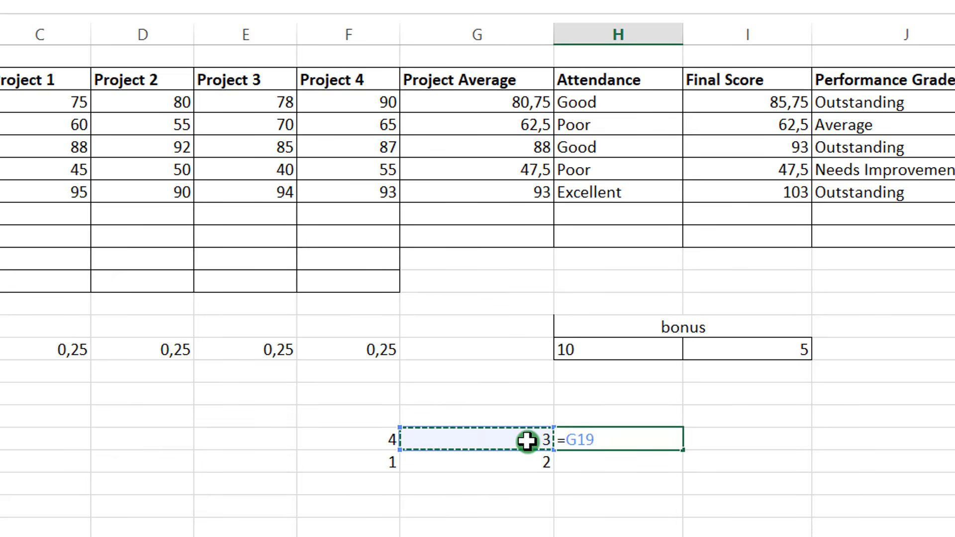
type("*")
left_click(784, 350)
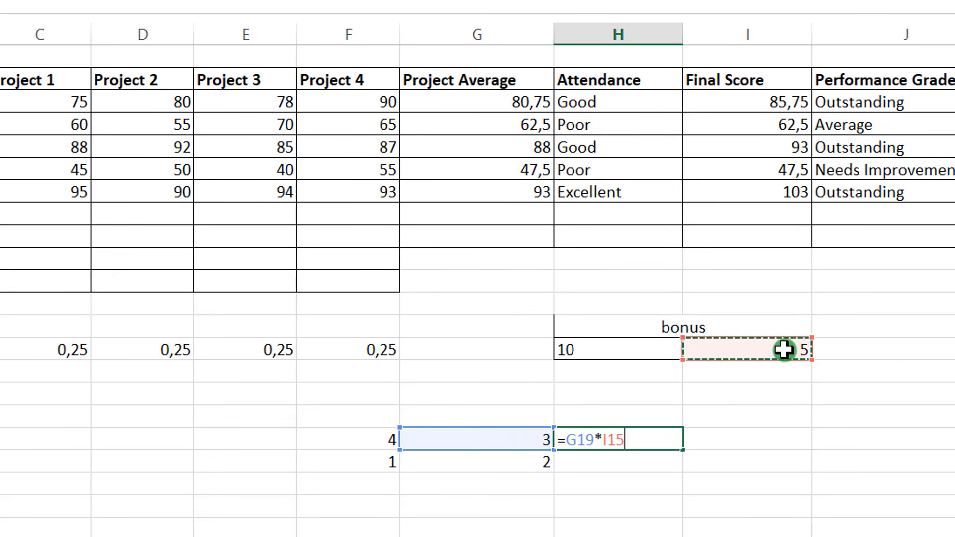
key("Return")
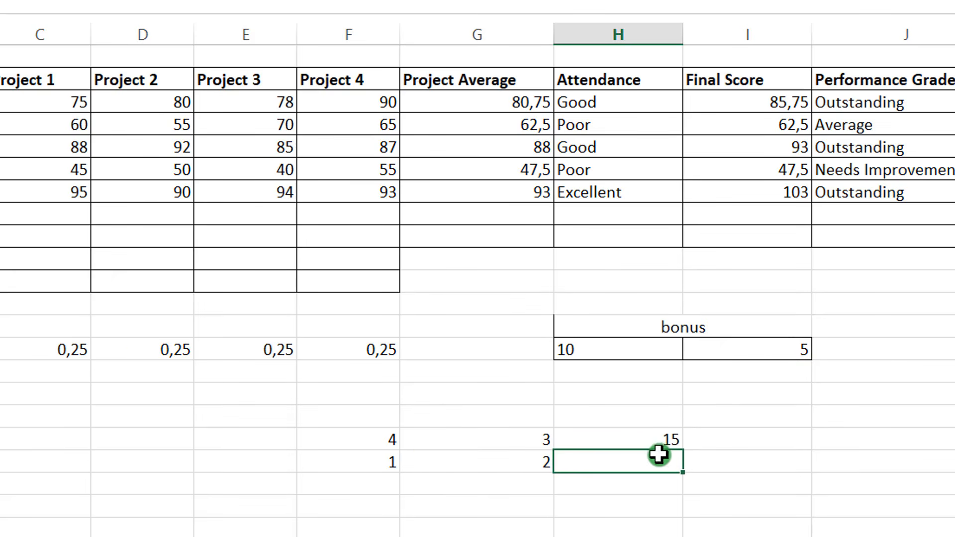
Fill the H19 multiplication formula down to H20 and open the copy to inspect its relative references
left_click(623, 436)
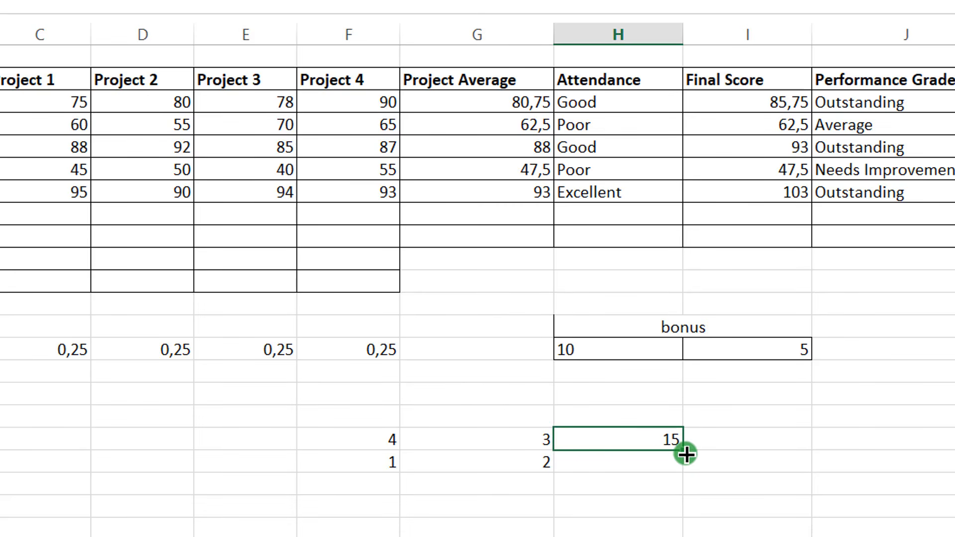
left_click_drag(684, 453, 682, 470)
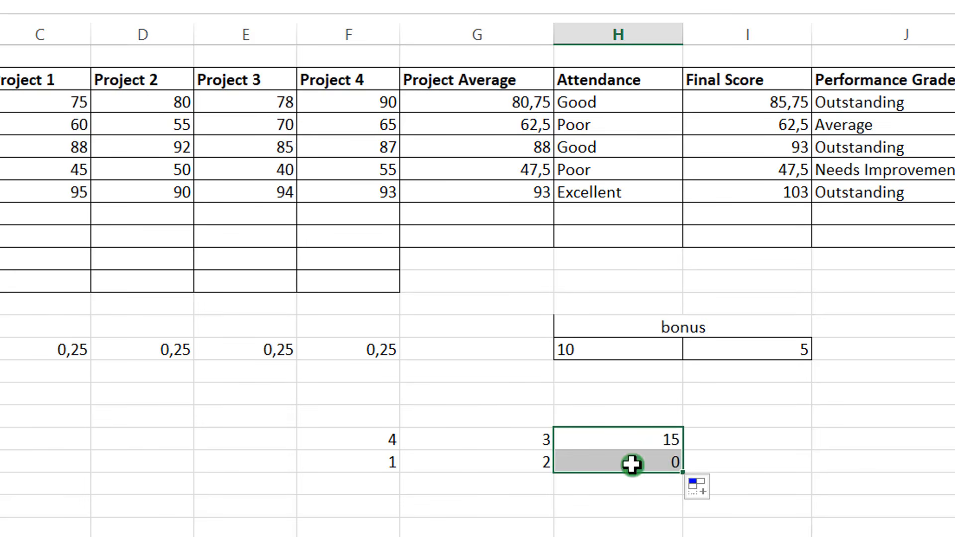
left_click(731, 466)
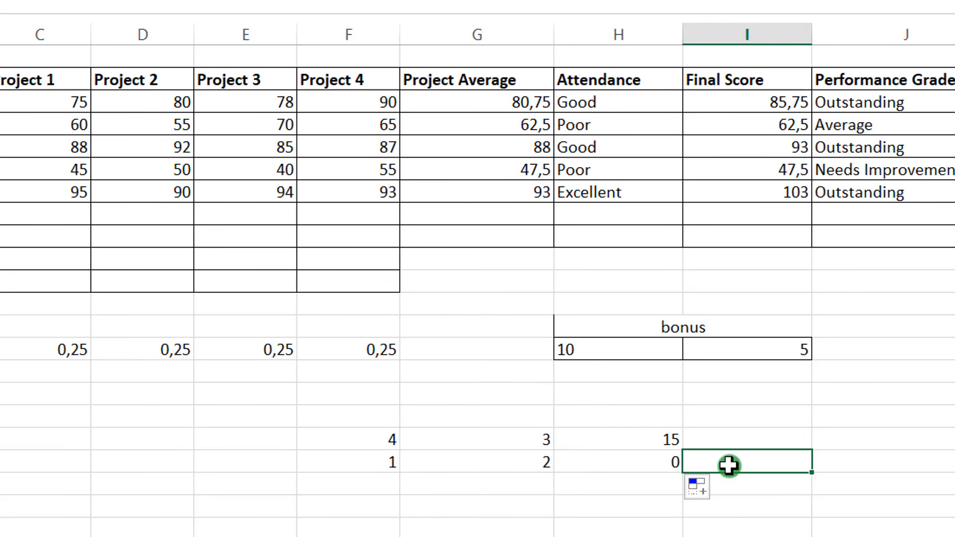
left_click(633, 460)
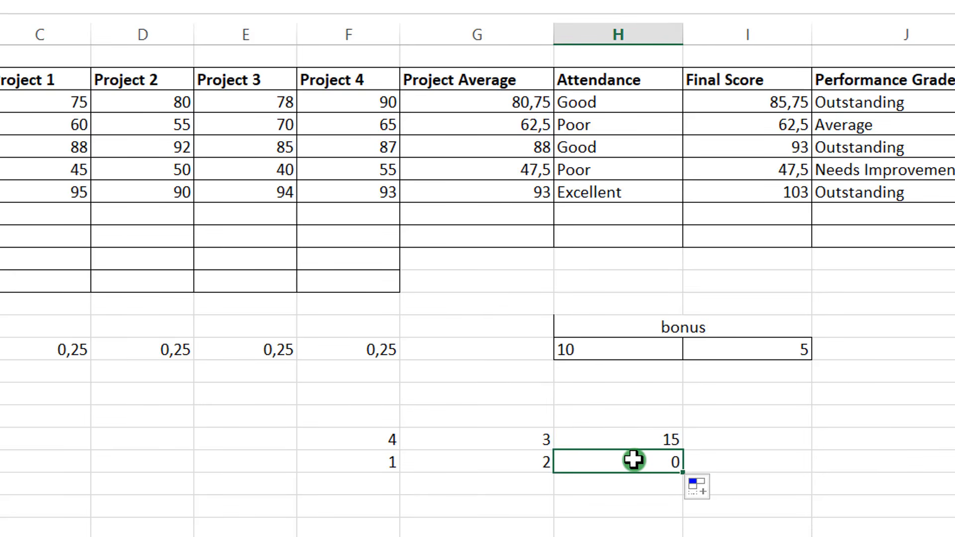
double_click(633, 460)
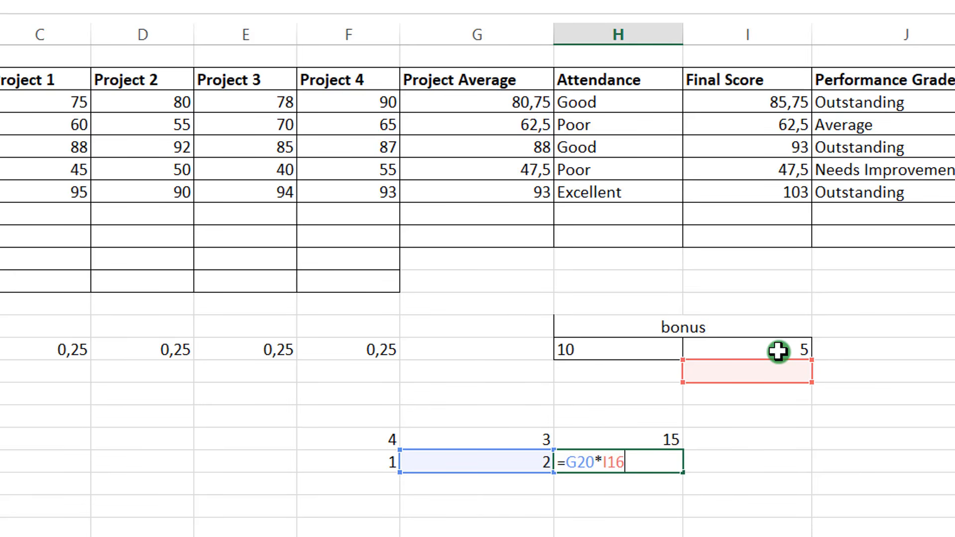
Clear the copied formula from H20 and check the bonus cell I15 that the H19 formula references
left_click_drag(625, 463, 555, 468)
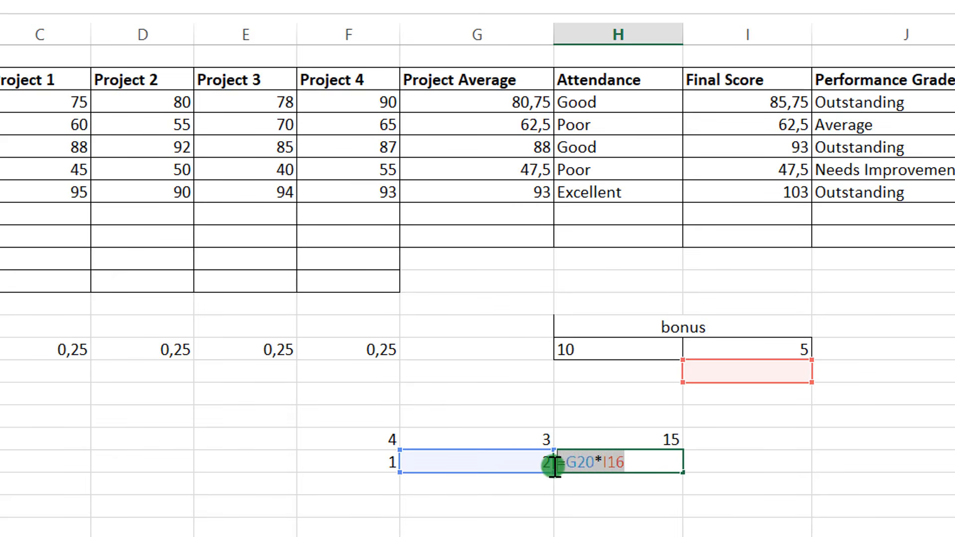
key("BackSpace")
double_click(629, 440)
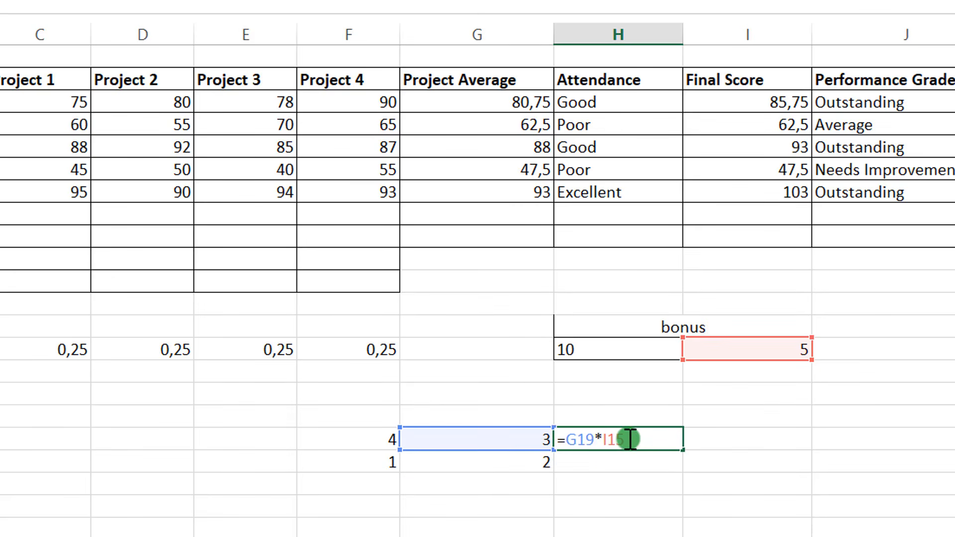
double_click(787, 350)
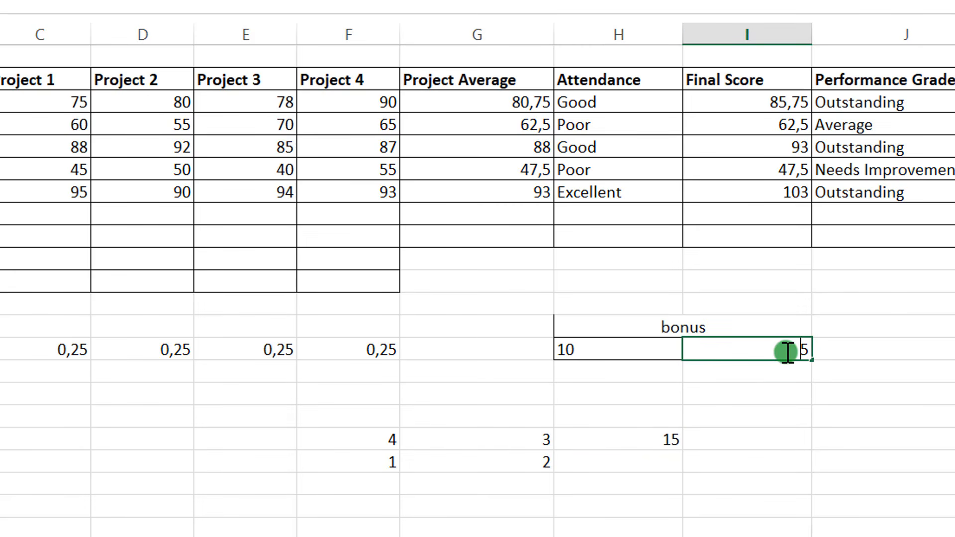
Lock the row of the bonus reference in H19 so that the formula reads =G19*I$15
double_click(631, 440)
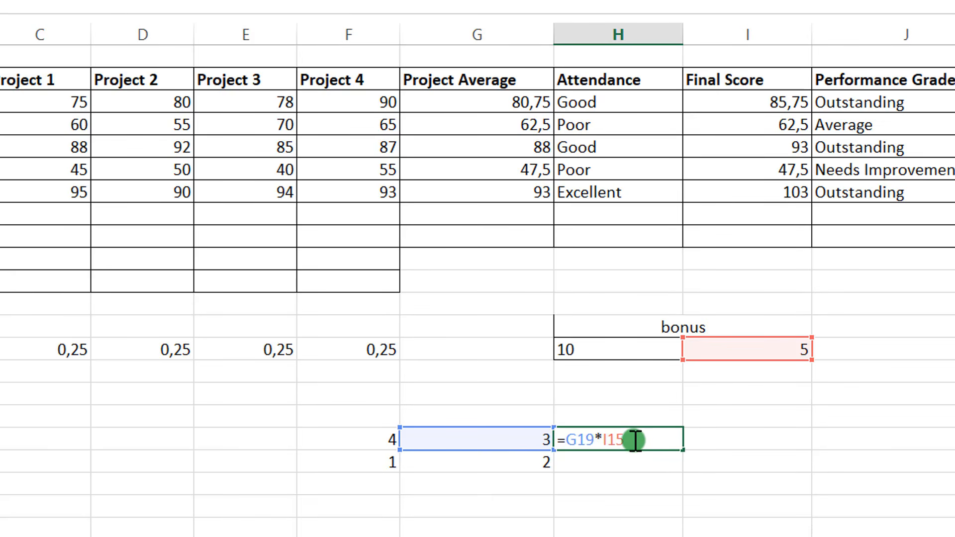
type("$")
double_click(614, 439)
left_click(602, 441)
key("Return")
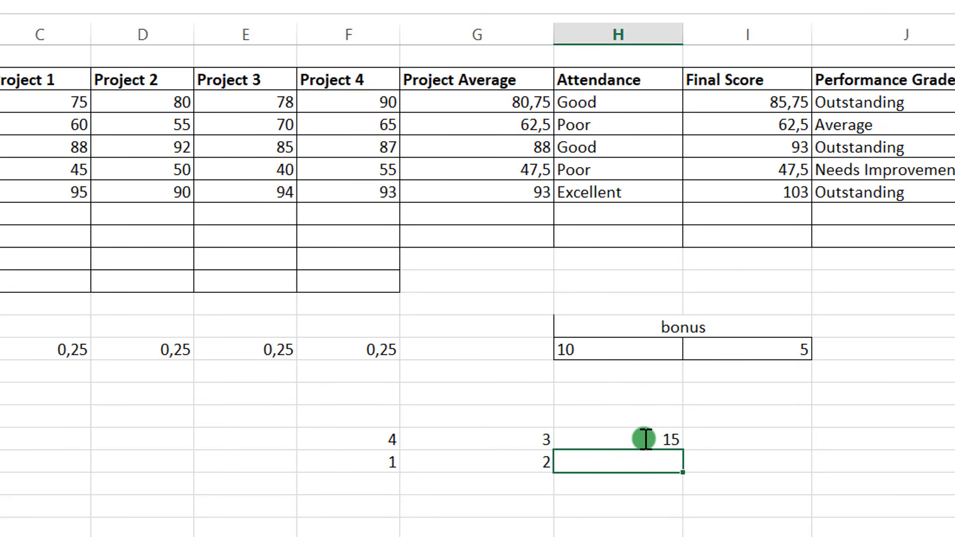
Fill the H19 formula with the locked row reference down to H20 and check the I$15 reference in the copy
left_click(645, 439)
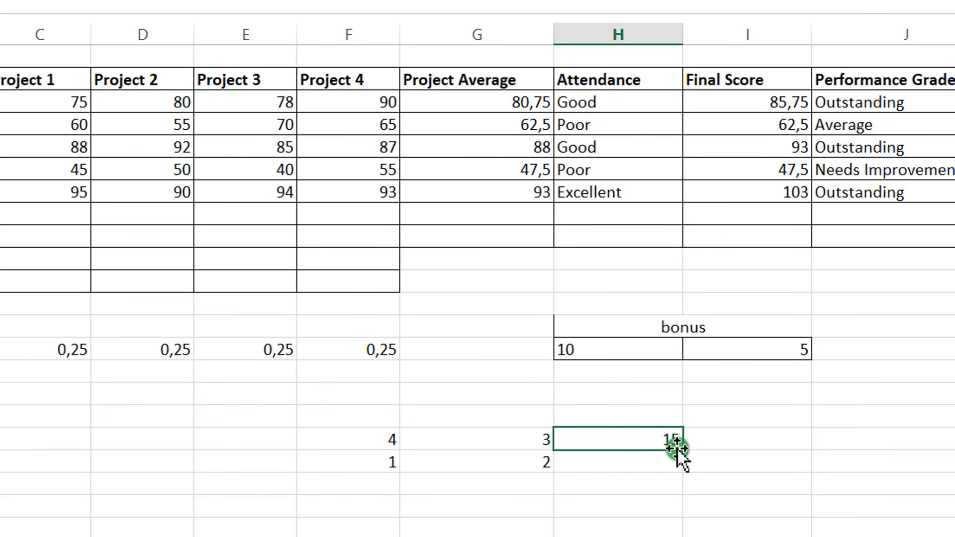
left_click_drag(678, 448, 682, 475)
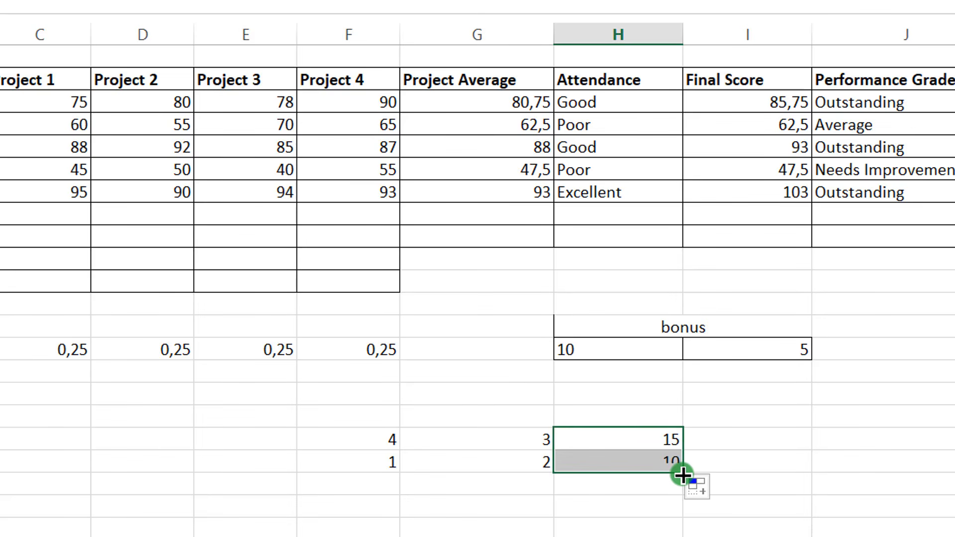
double_click(629, 462)
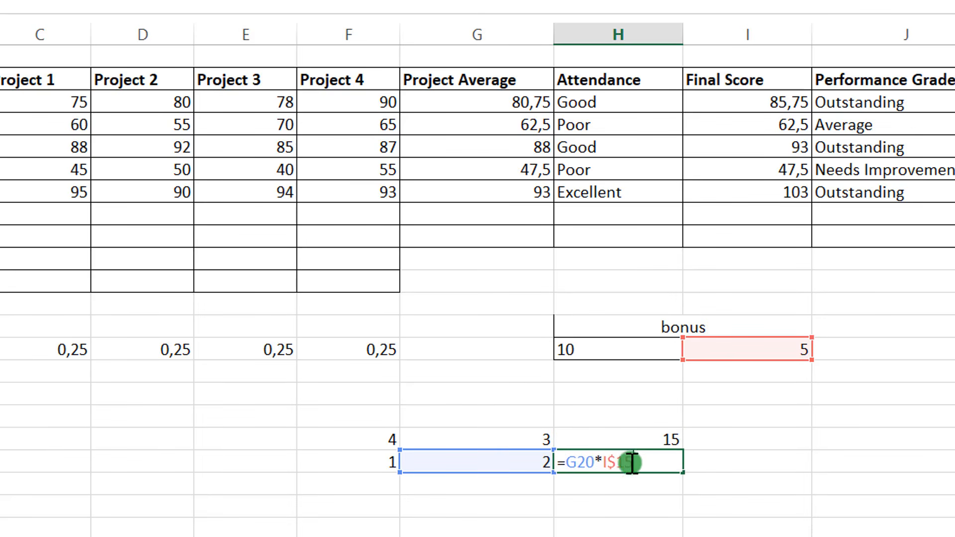
left_click_drag(645, 461, 612, 463)
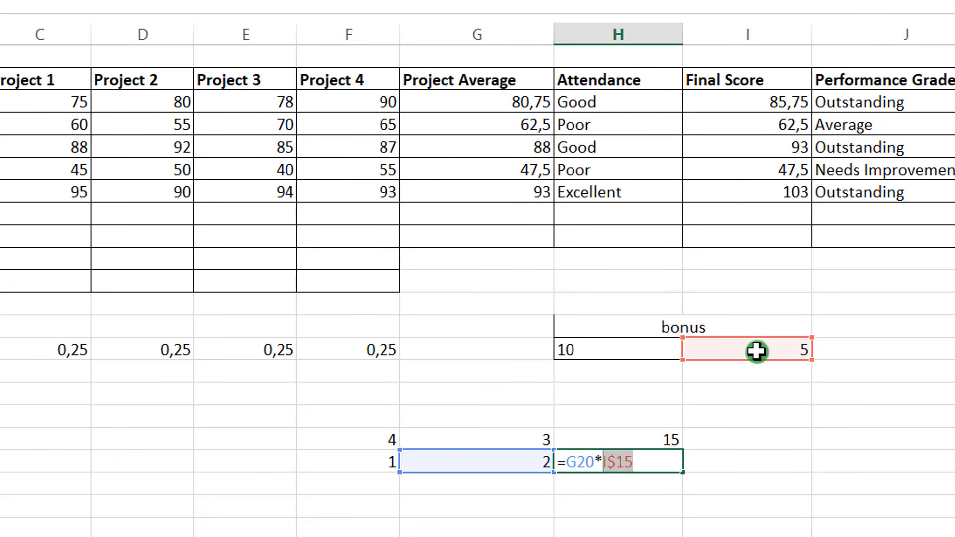
left_click(664, 465)
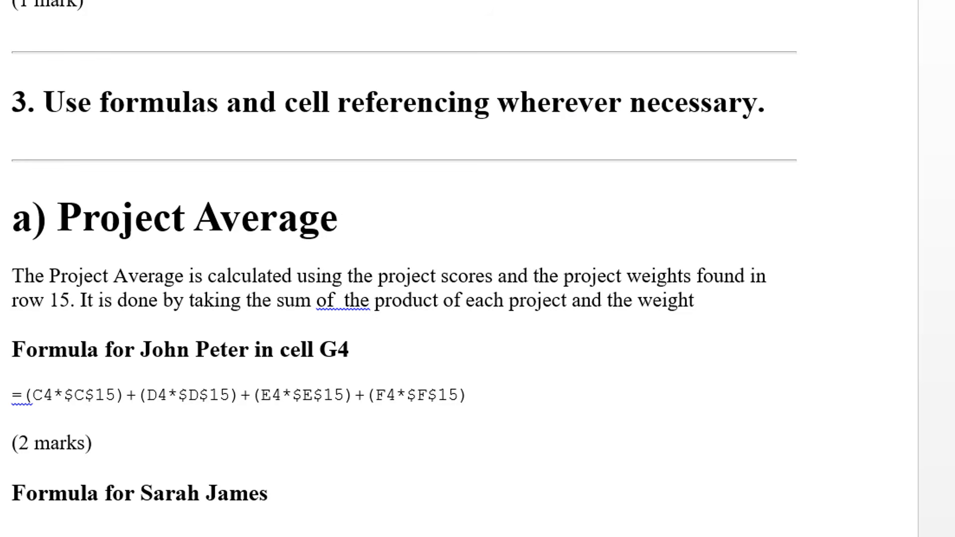
Switch to the Word task document to review the Project Average instructions, and return to the Project 1 heading in the workbook
scroll(415, 356, "down", 3)
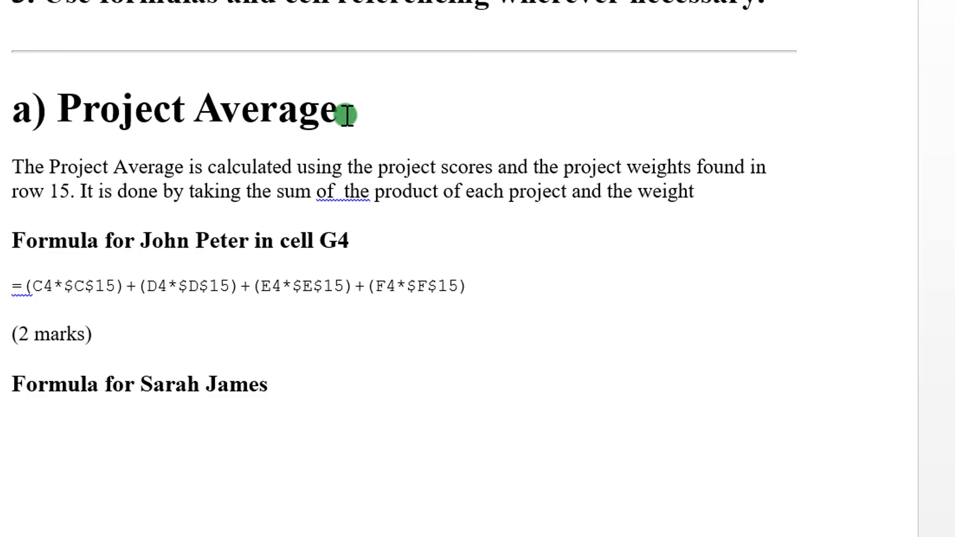
left_click_drag(217, 100, 114, 102)
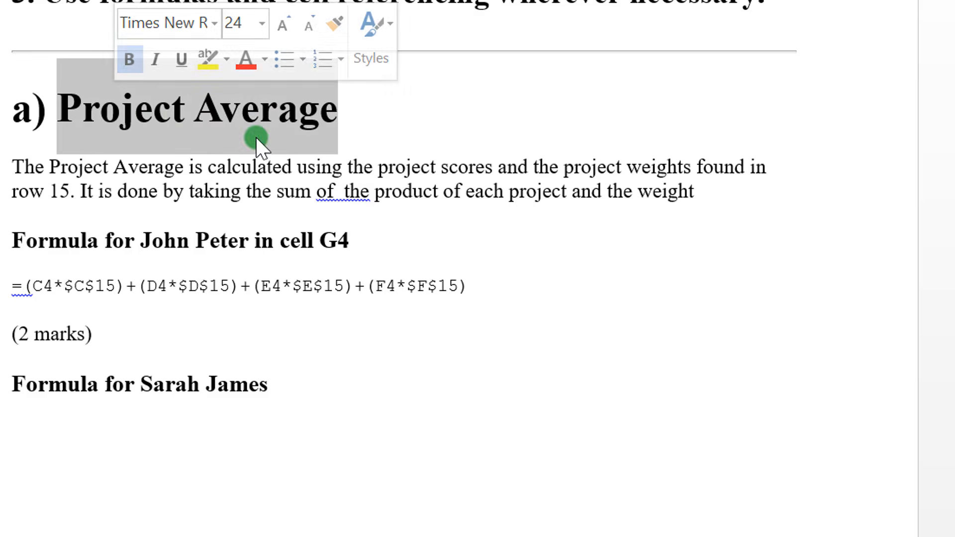
left_click(331, 172)
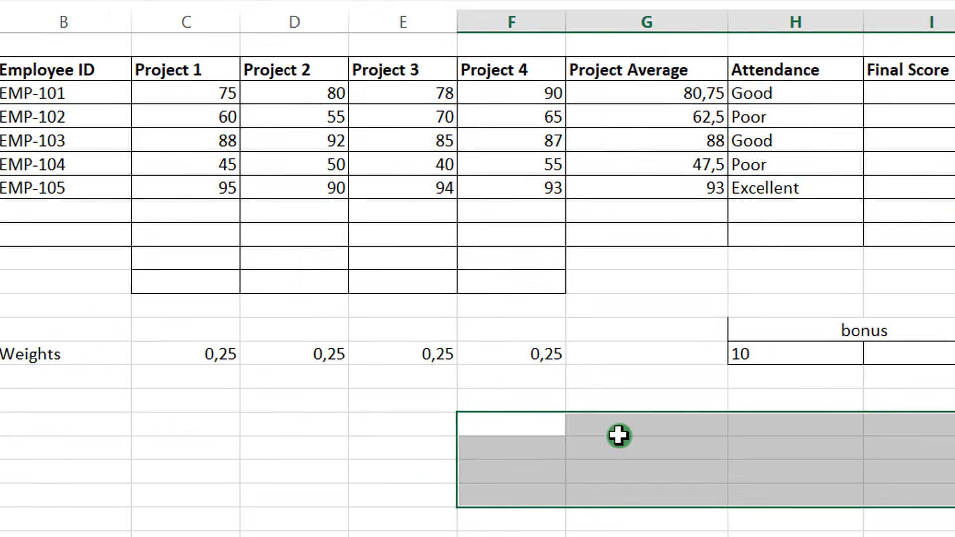
left_click(224, 70)
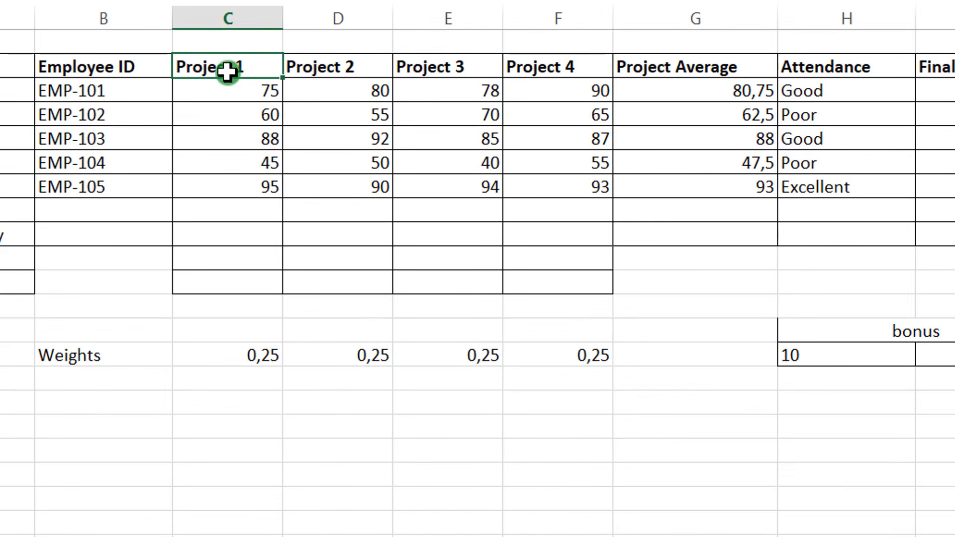
Examine the Project 2 to Project 4 headings and the Project 1 scores in C4:C8
left_click(315, 66)
left_click(453, 64)
left_click(551, 63)
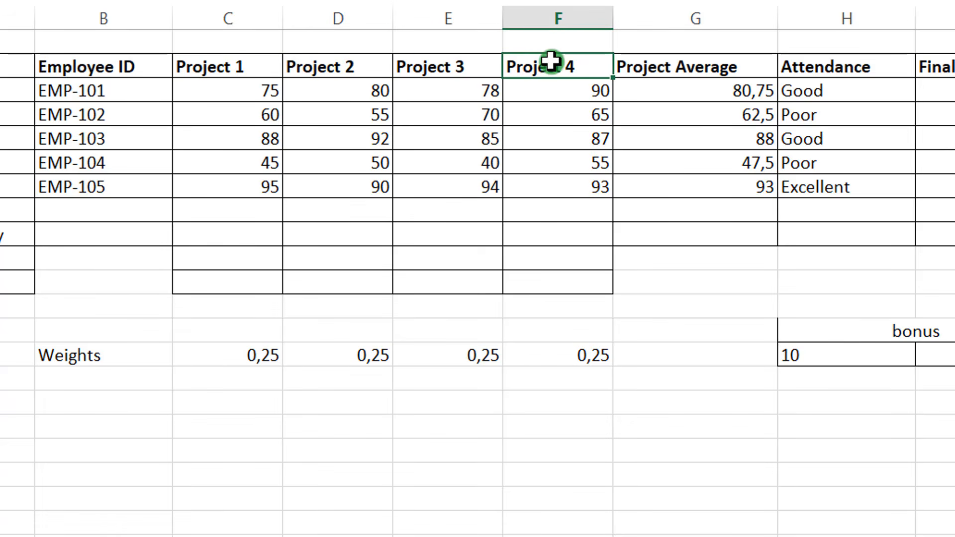
left_click_drag(222, 89, 230, 189)
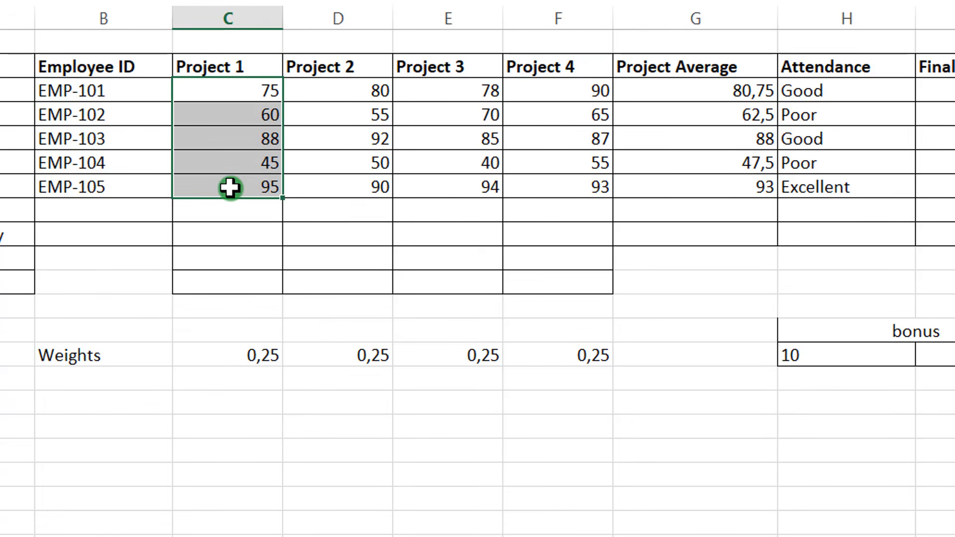
Examine the weights for the four projects in C15:F15
left_click_drag(229, 358, 552, 352)
left_click(256, 354)
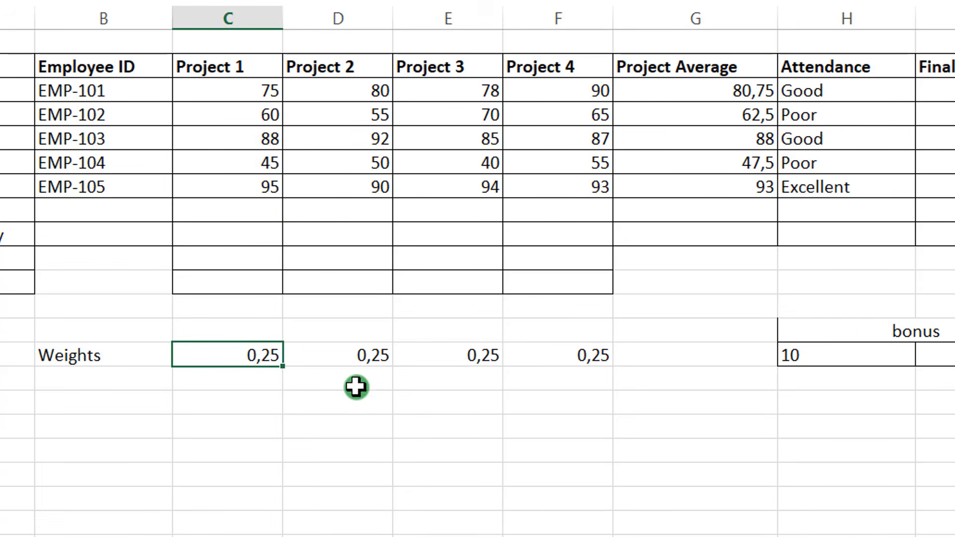
left_click(343, 362)
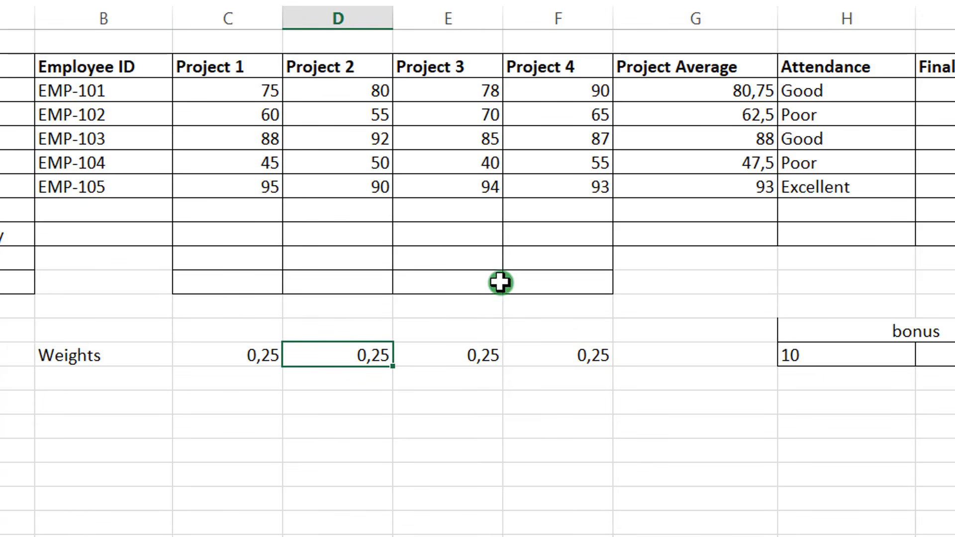
left_click(466, 346)
left_click_drag(467, 346, 585, 376)
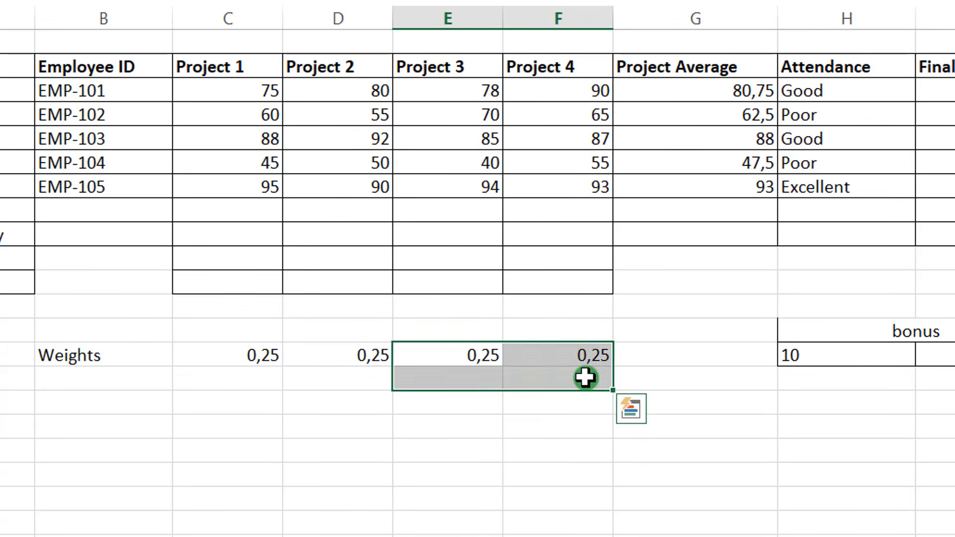
left_click(585, 378)
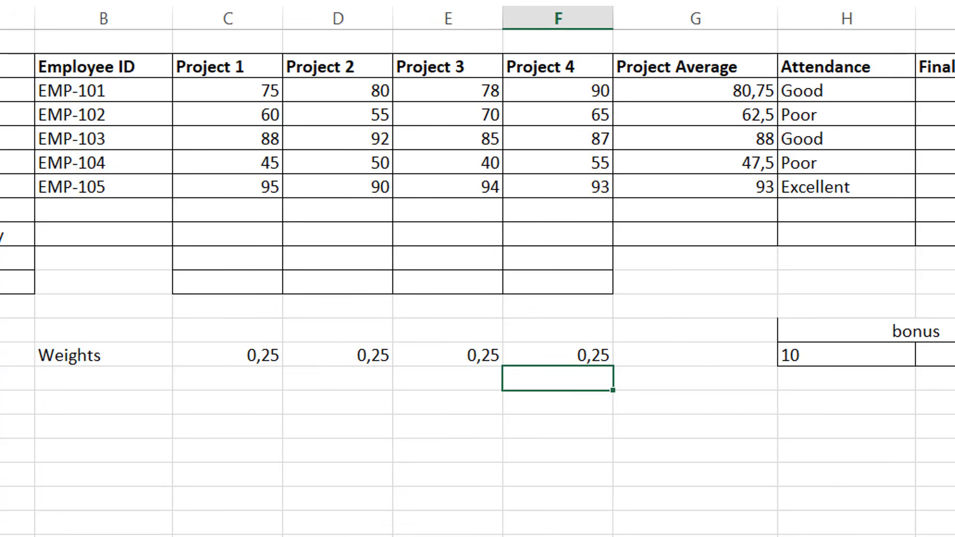
Reread the Project Average instructions in the Word task document, and match each row 4 project score in the workbook with its weight in row 15
left_click(846, 536)
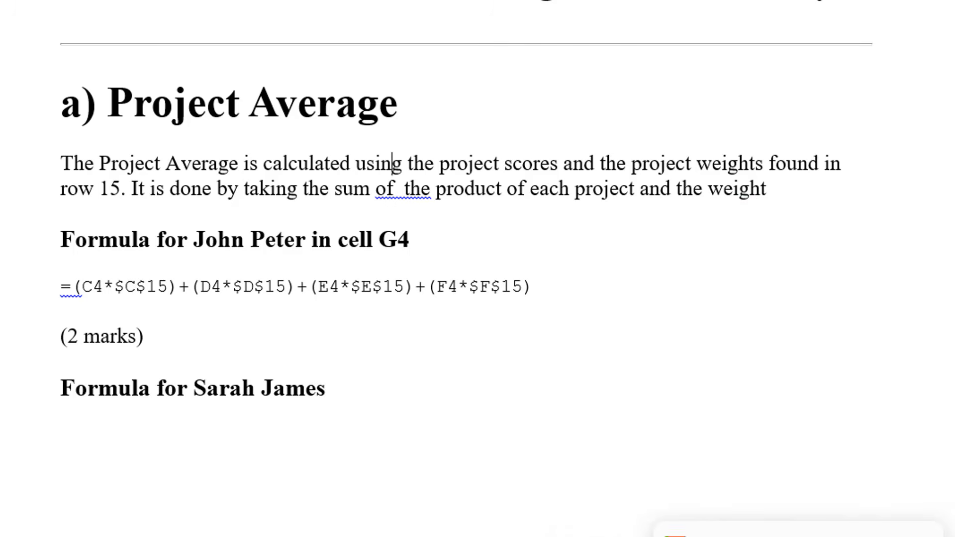
left_click(622, 535)
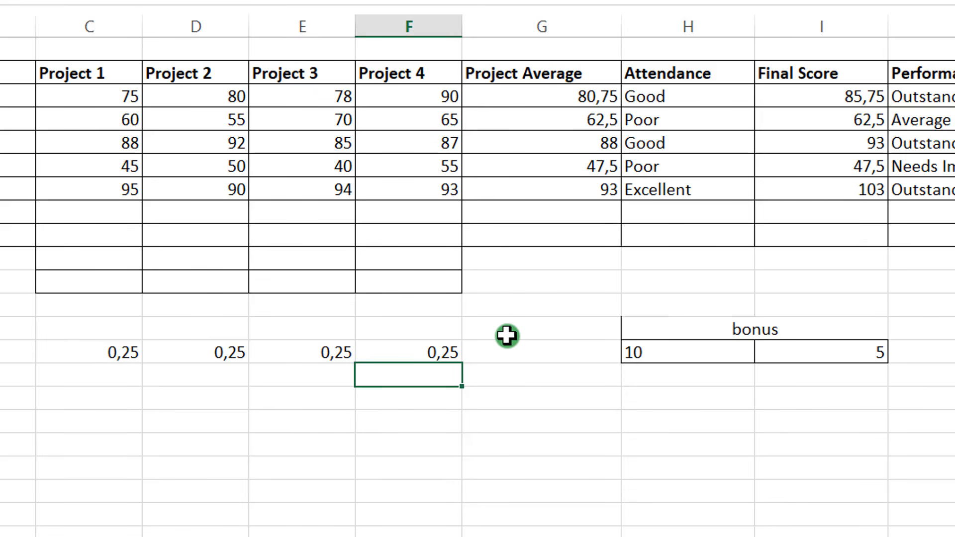
left_click(109, 94)
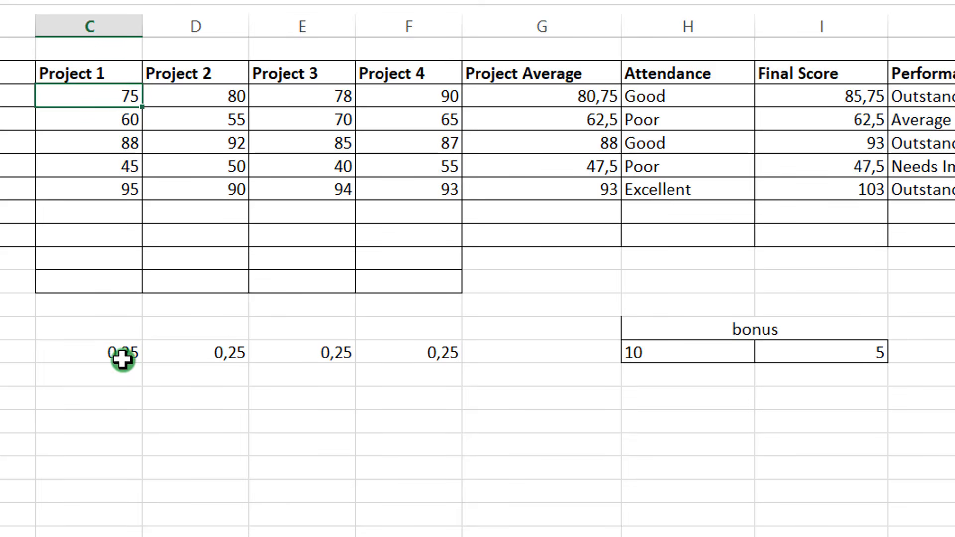
left_click(192, 98)
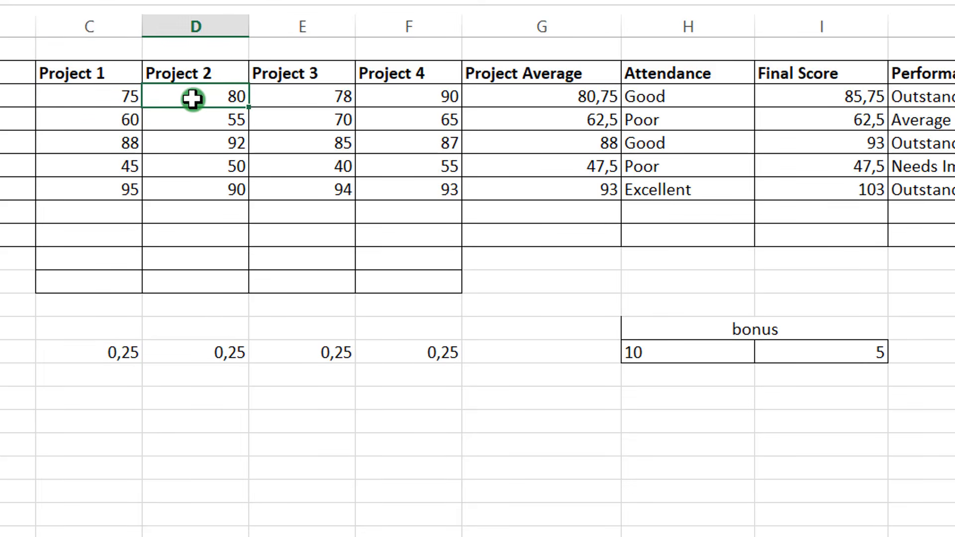
left_click(231, 350)
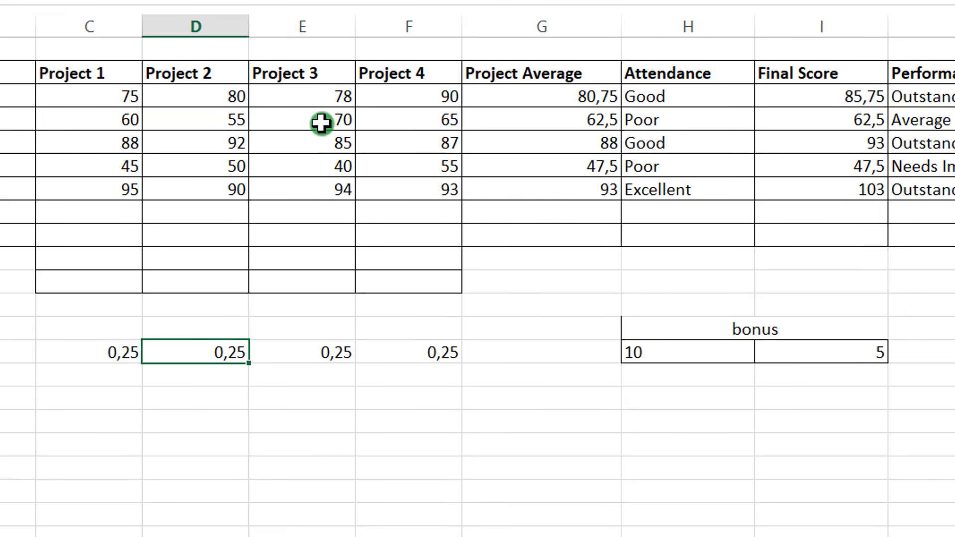
left_click(318, 90)
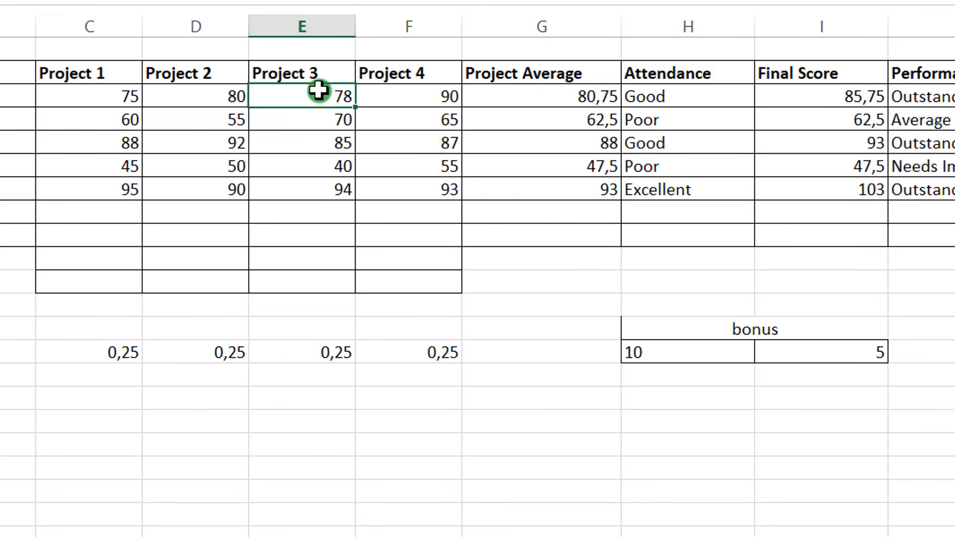
left_click(335, 349)
left_click(411, 97)
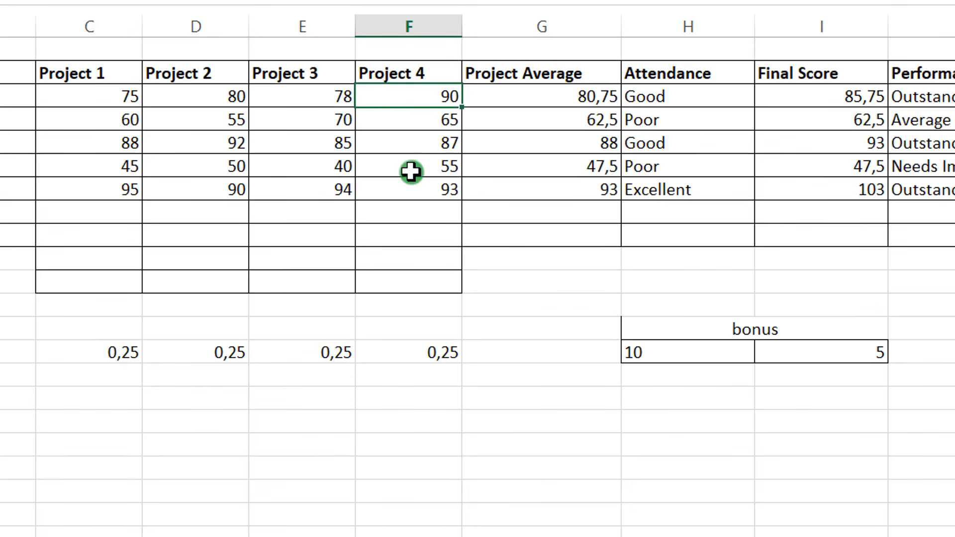
left_click(421, 327)
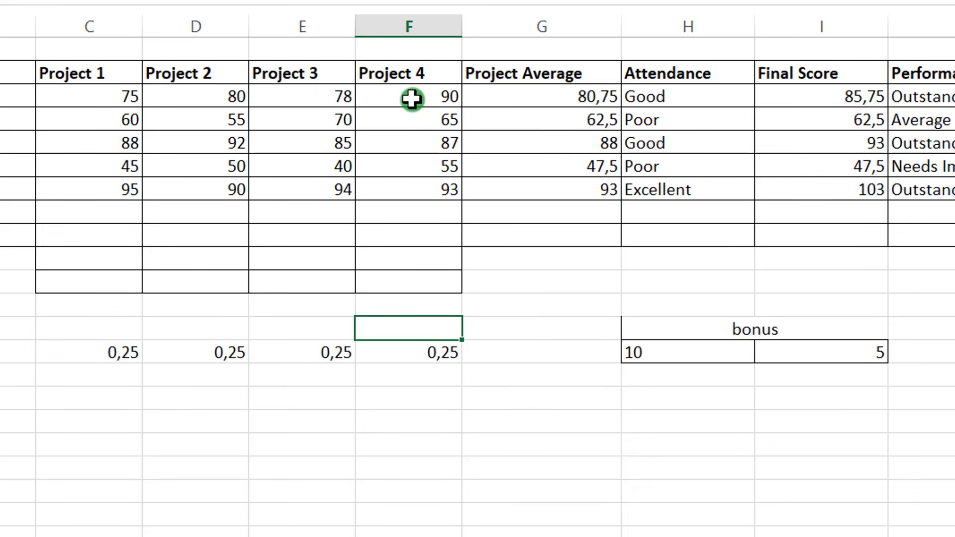
Compare the Project 1 score in row 5 with the shared weights in row 15 and the cells below C15
left_click(113, 122)
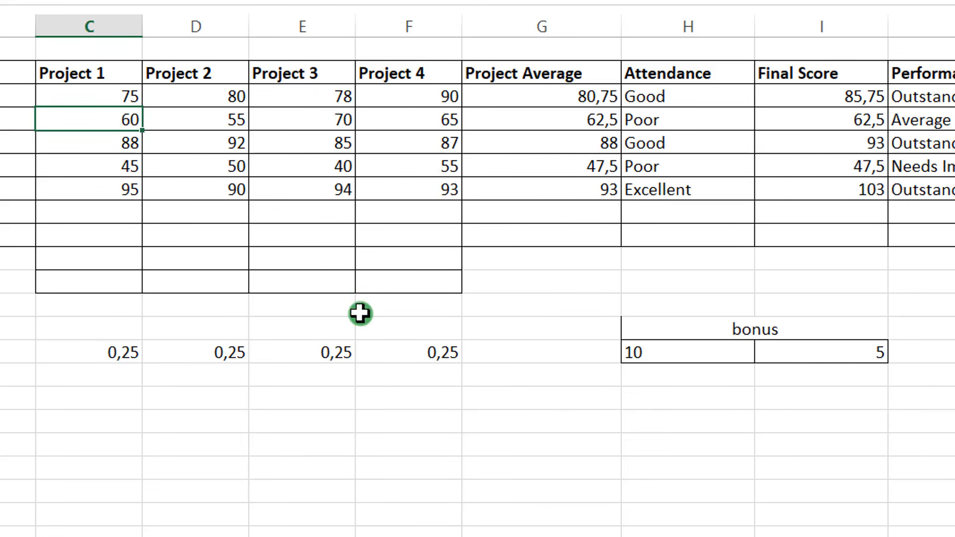
left_click(119, 356)
left_click(172, 347)
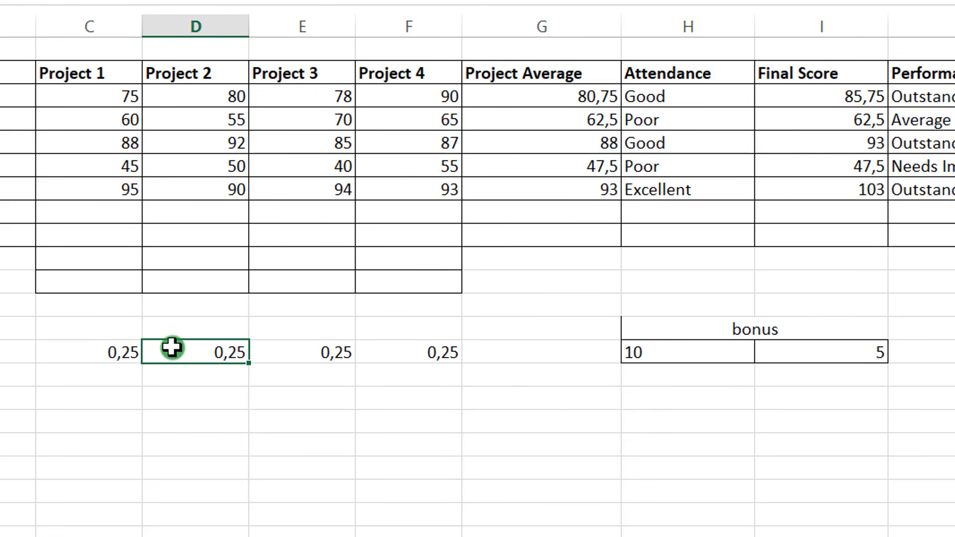
left_click(285, 347)
left_click(104, 353)
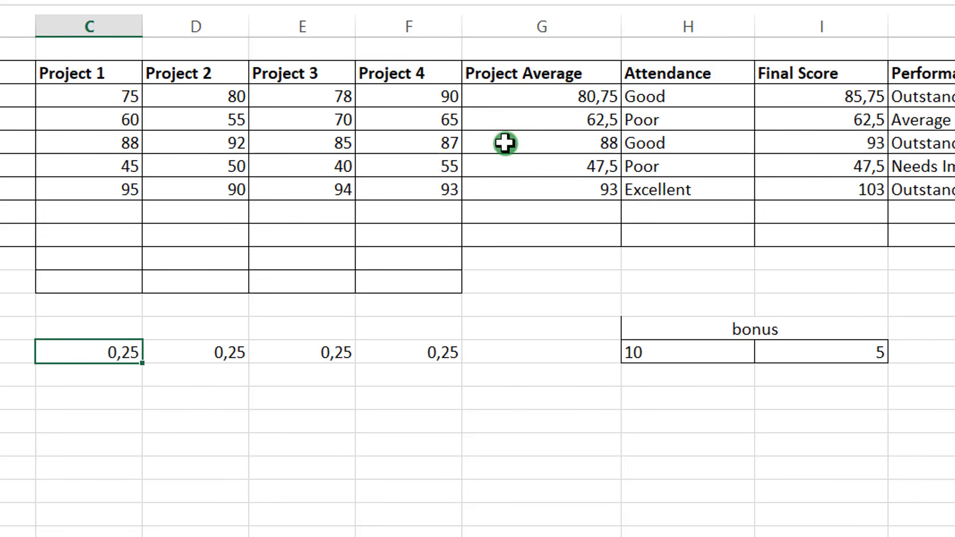
left_click(104, 380)
left_click(125, 415)
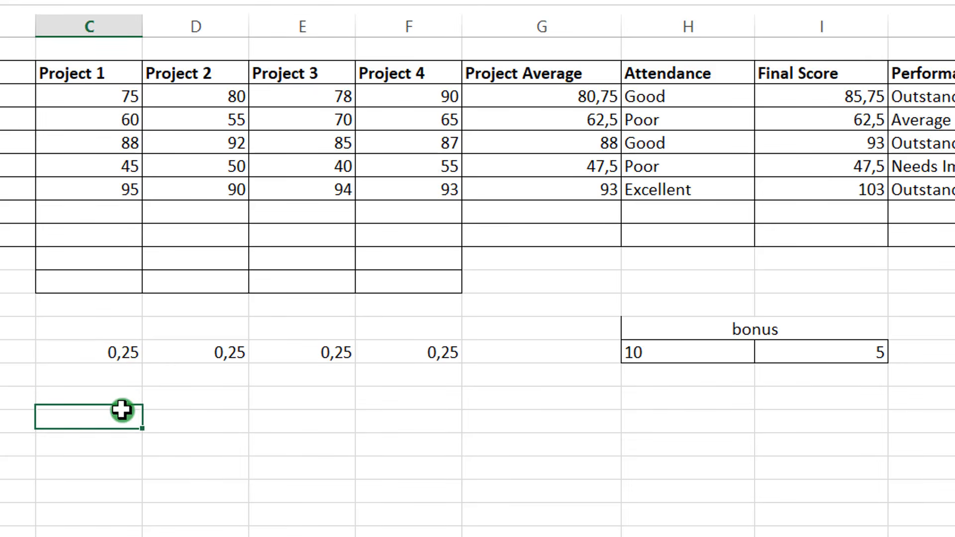
left_click(99, 353)
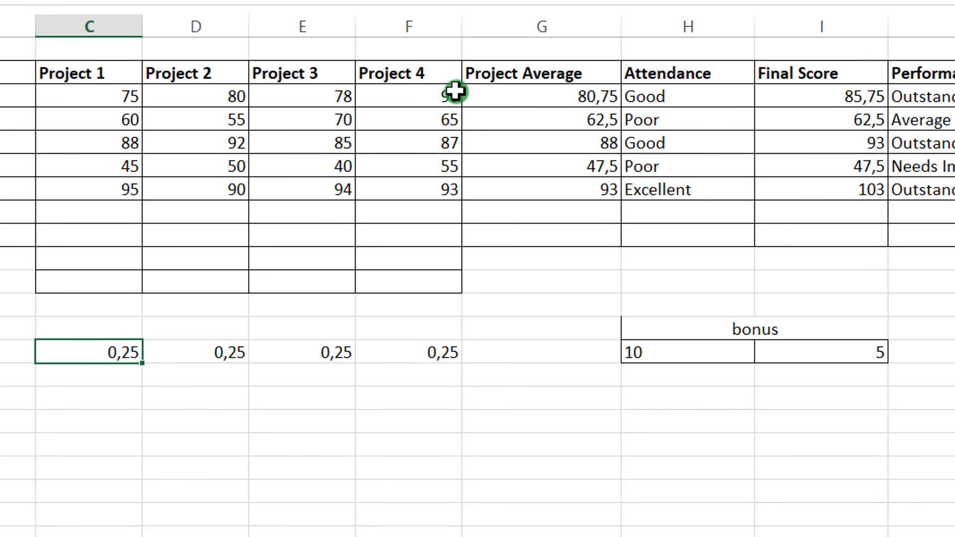
Inspect the Project Average formula in G4, focusing on its C4*C$15 product, and close the cell
double_click(551, 96)
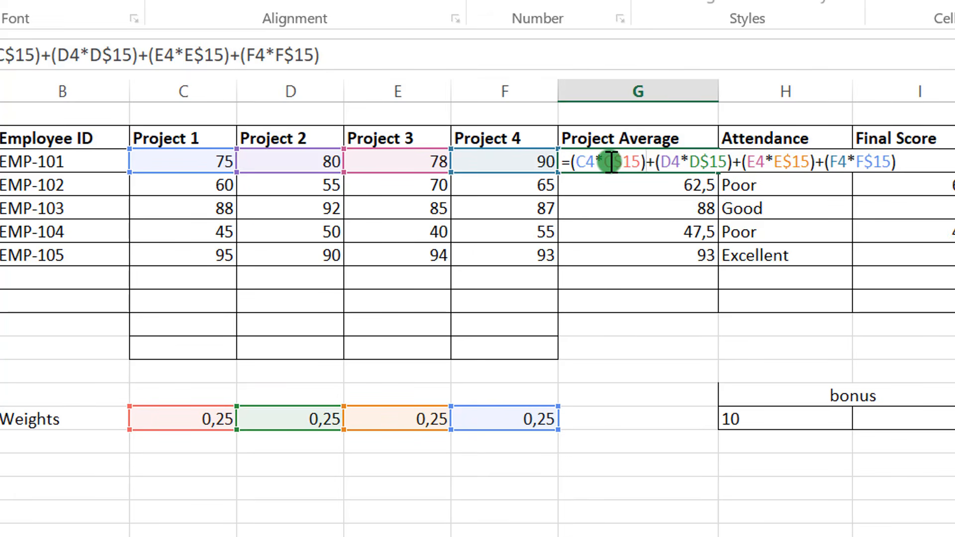
mouse_move(611, 163)
left_mouse_down()
mouse_move(653, 169)
mouse_move(575, 164)
left_mouse_up()
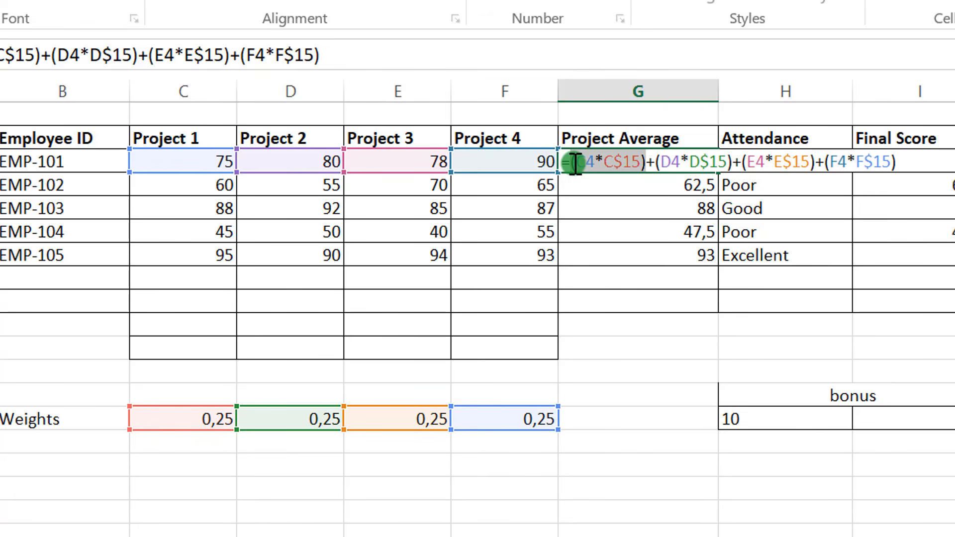
left_click_drag(575, 164, 645, 164)
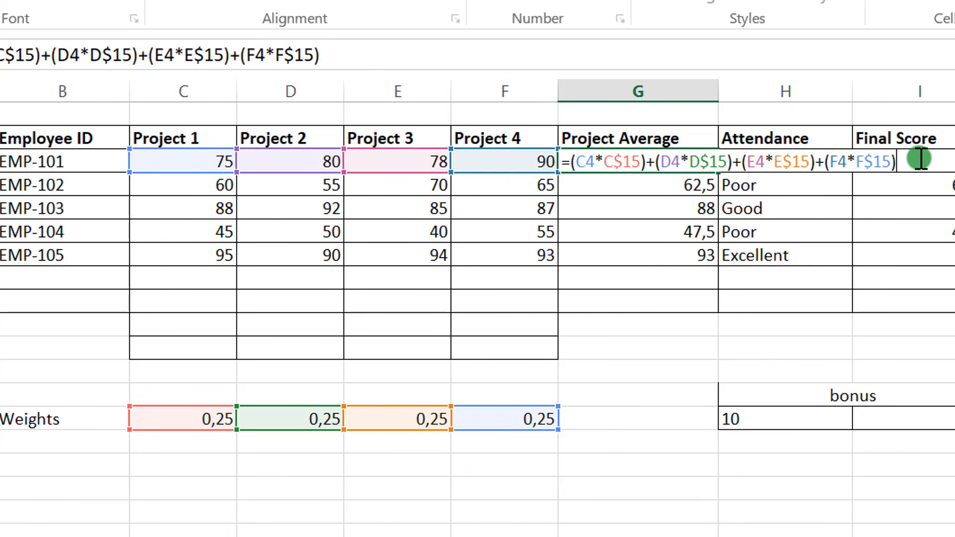
key("Return")
Fill the Project Average formula from G4 down to G8
left_click(666, 160)
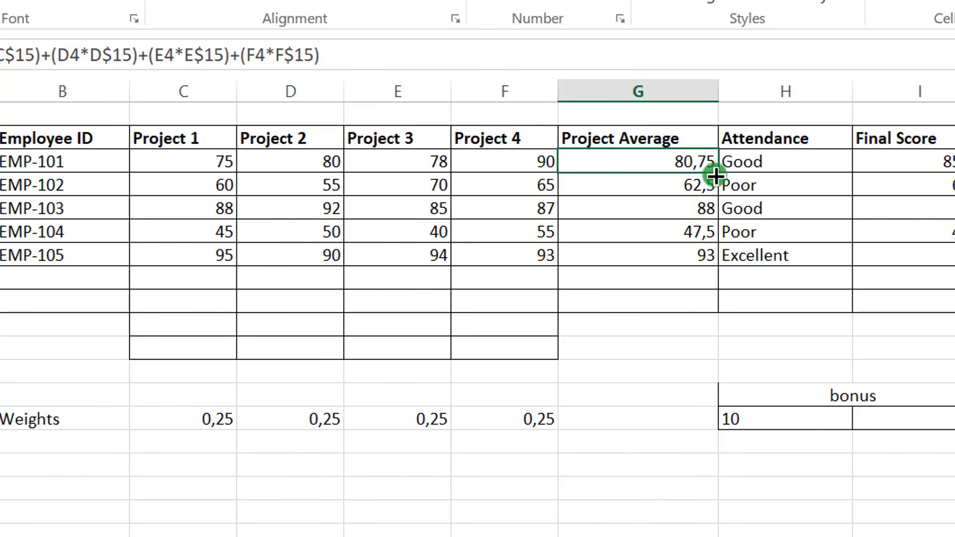
left_click_drag(716, 175, 715, 271)
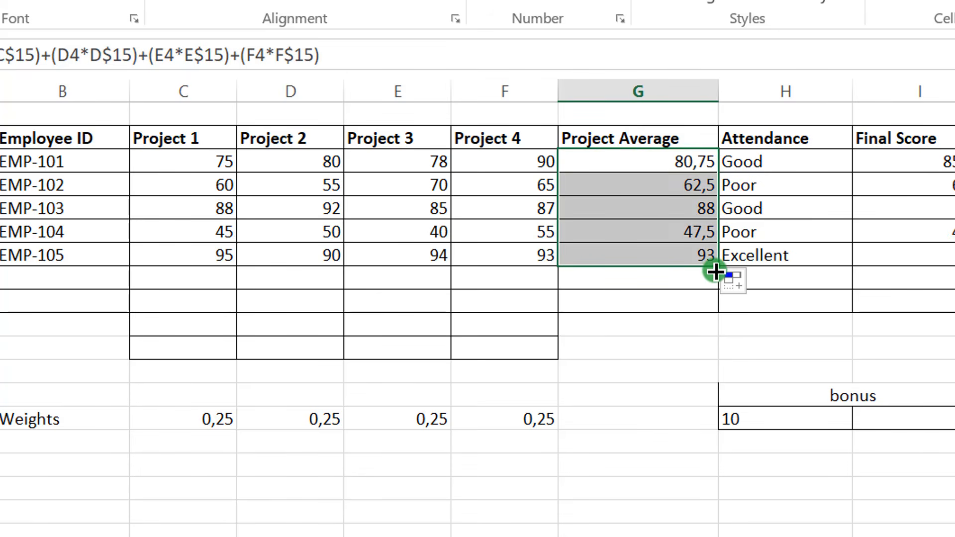
Inspect the copied Project Average formula in G8 to check its row 8 score references and locked row 15 weights
left_click(637, 246)
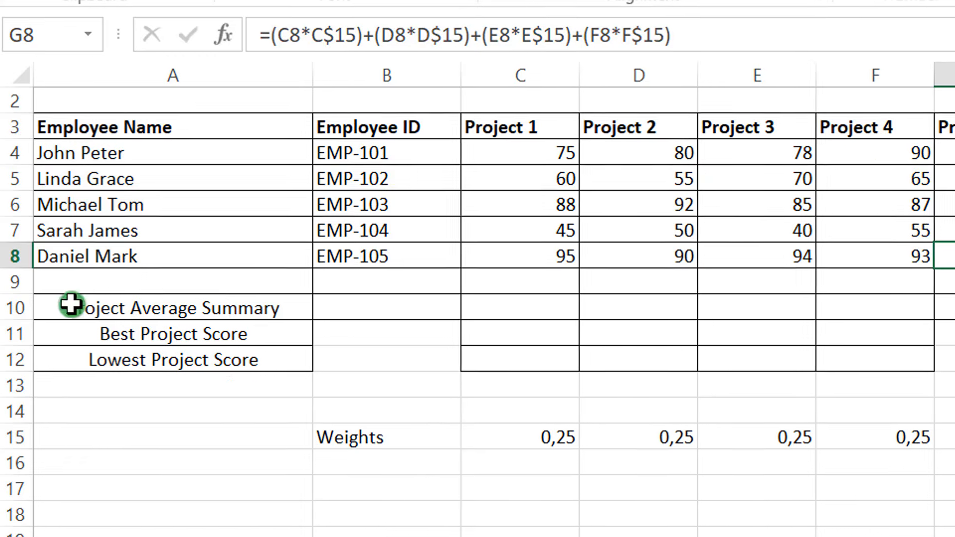
double_click(652, 256)
left_click_drag(920, 256, 616, 274)
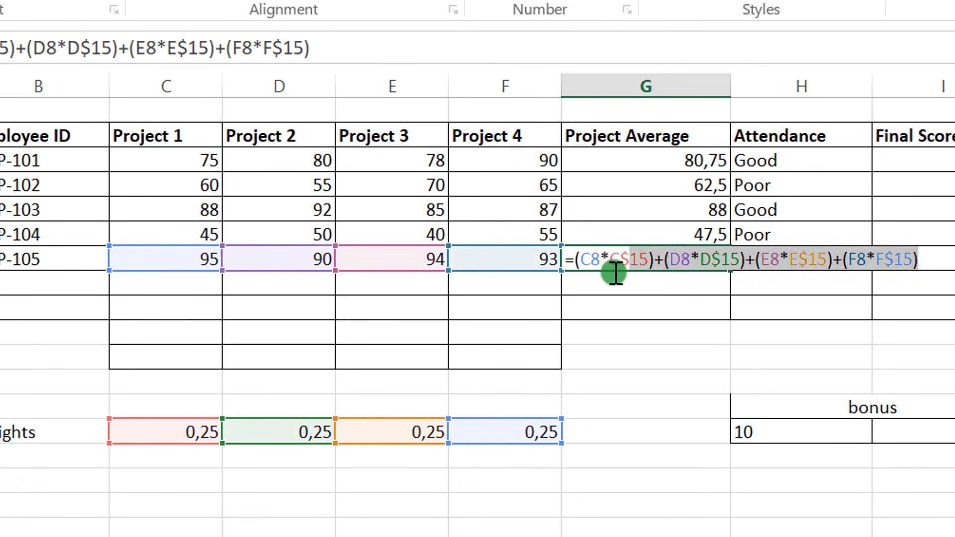
left_click(586, 272)
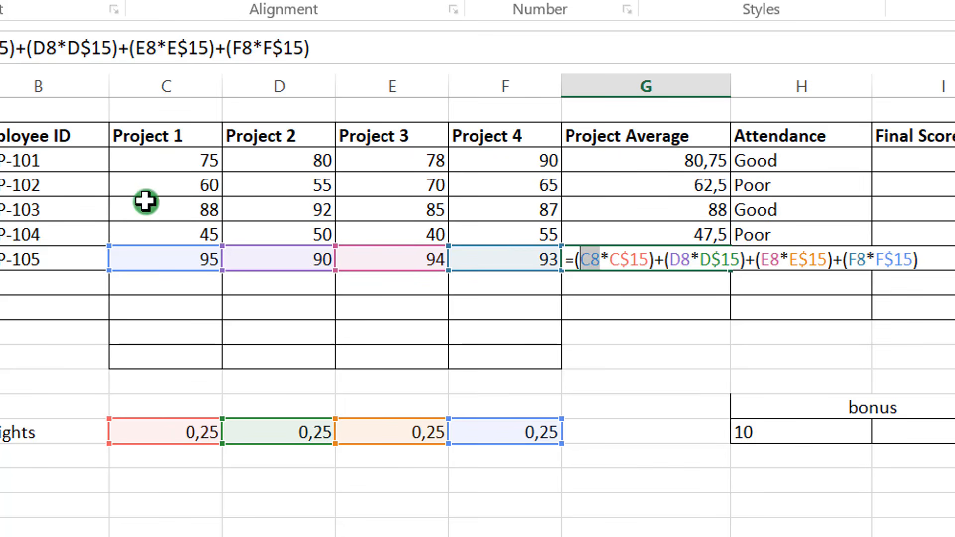
key("Return")
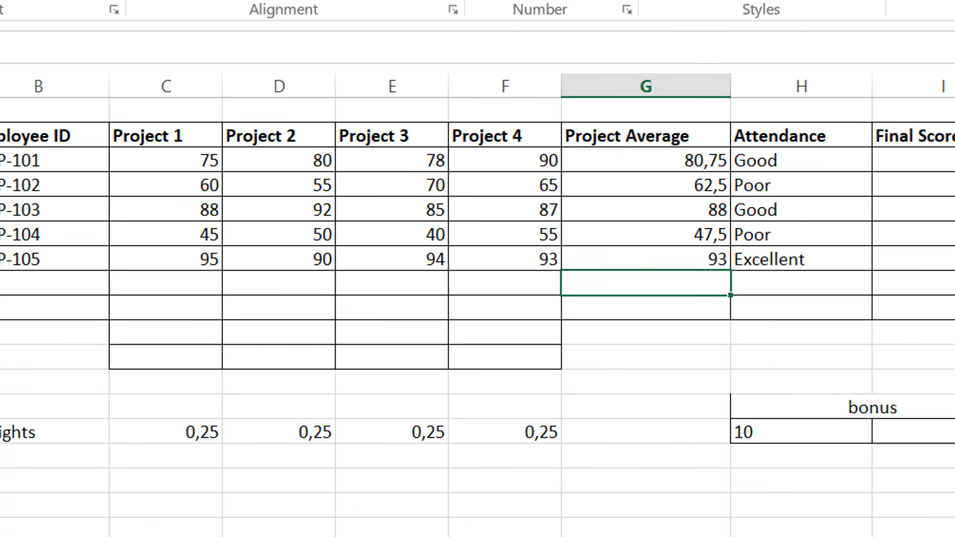
Switch to the Word task document and compare the required Project Average formulas for rows 4 and 7
key("alt+Tab")
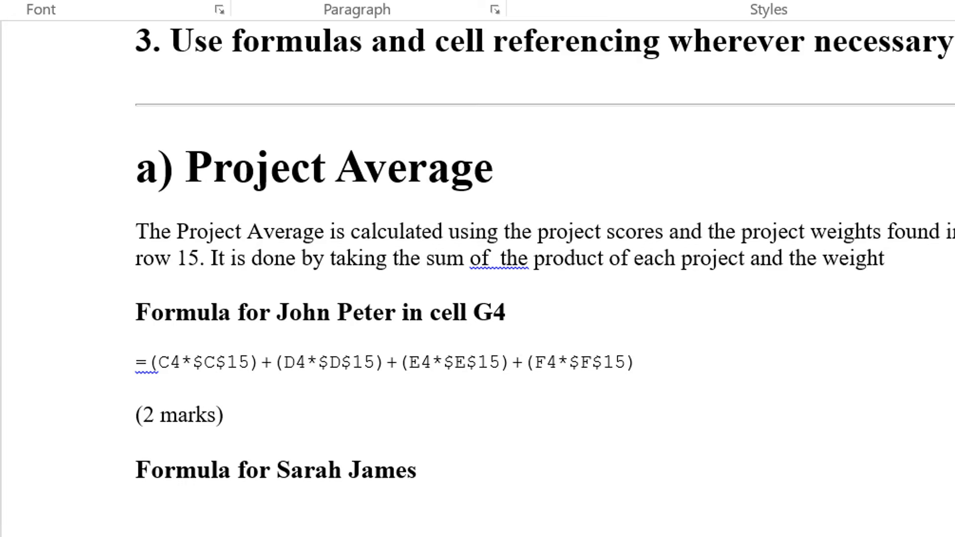
scroll(544, 253, "down", 15)
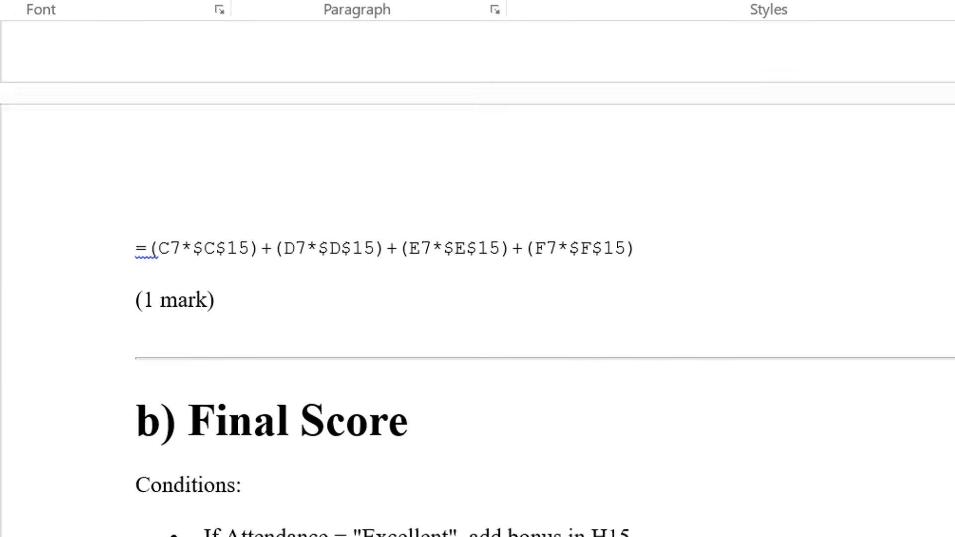
scroll(544, 269, "up", 15)
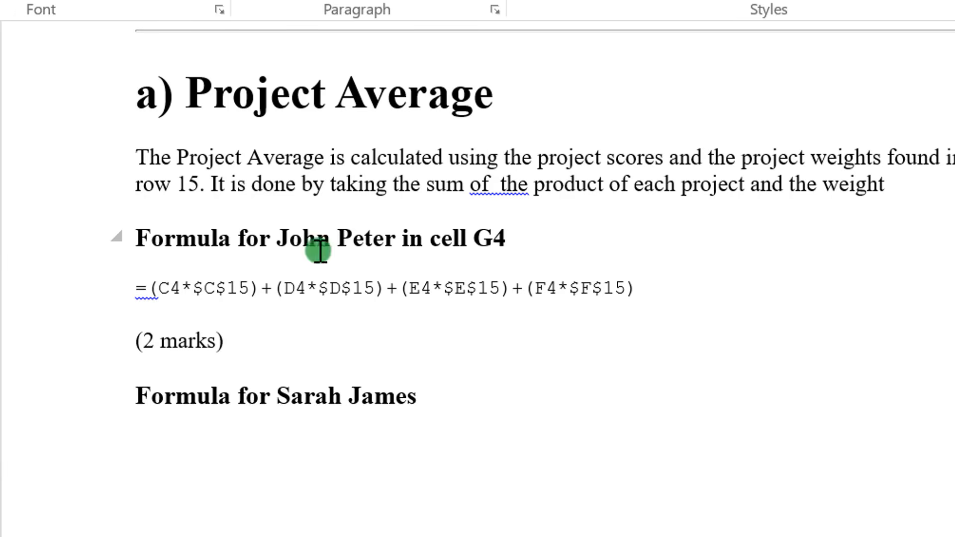
scroll(520, 324, "down", 3)
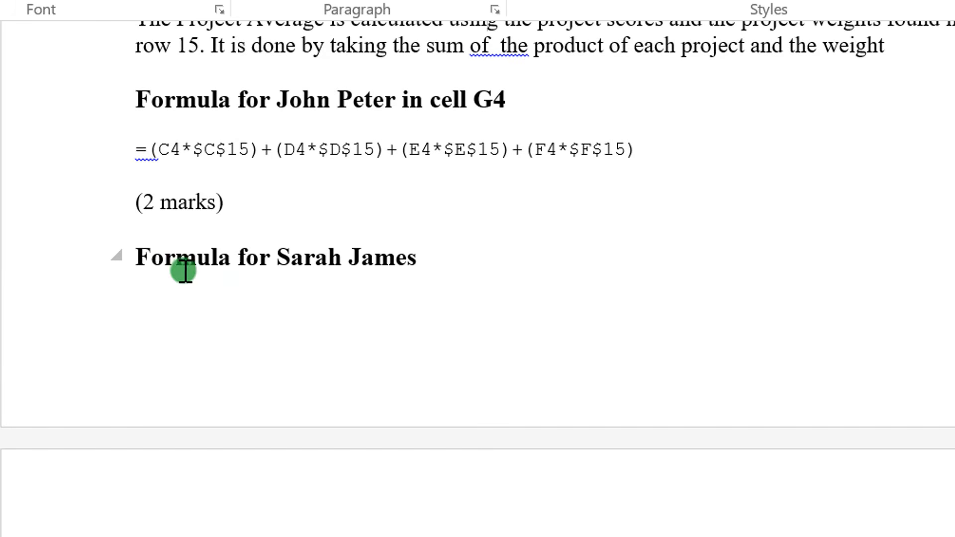
scroll(375, 264, "down", 1)
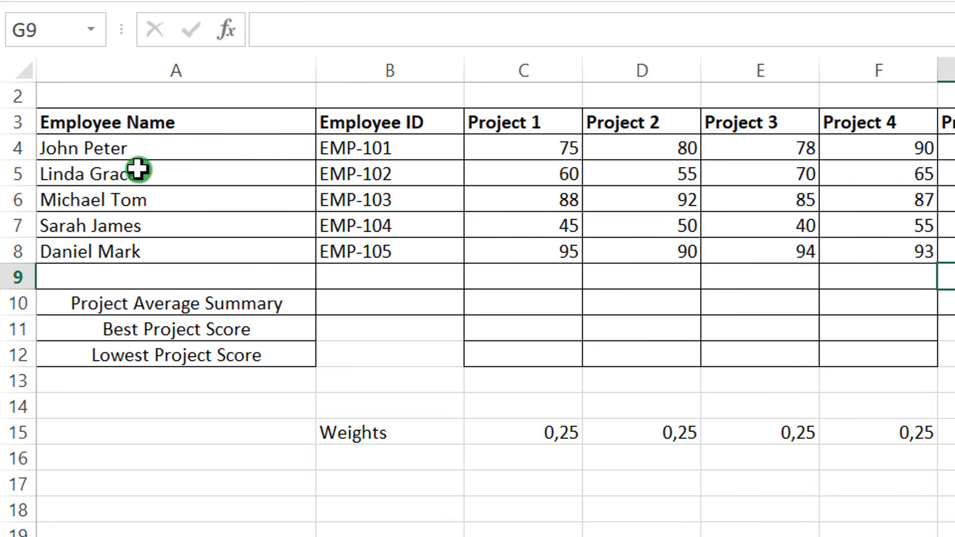
Inspect the Project Average formula in G7, checking its row 7 score references and locked row 15 weights
left_click(110, 227)
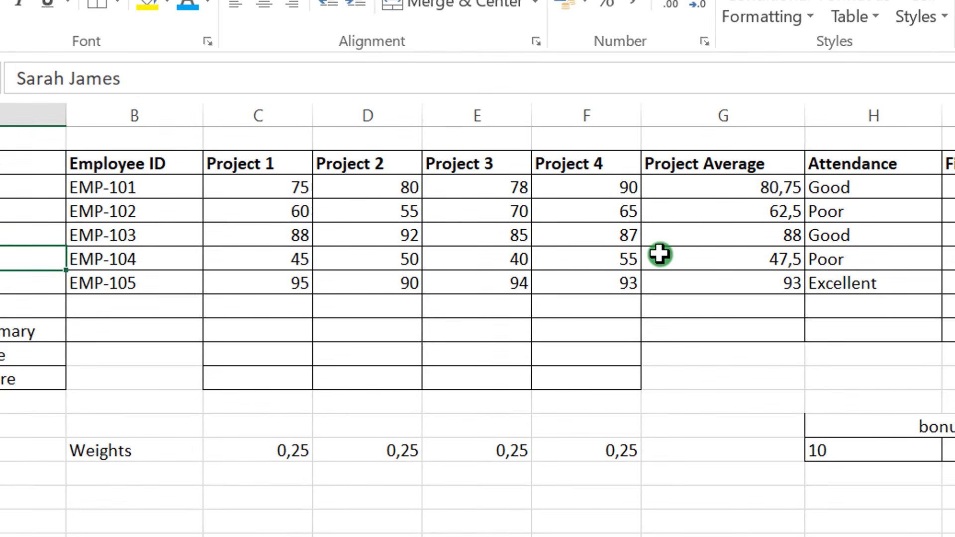
double_click(744, 257)
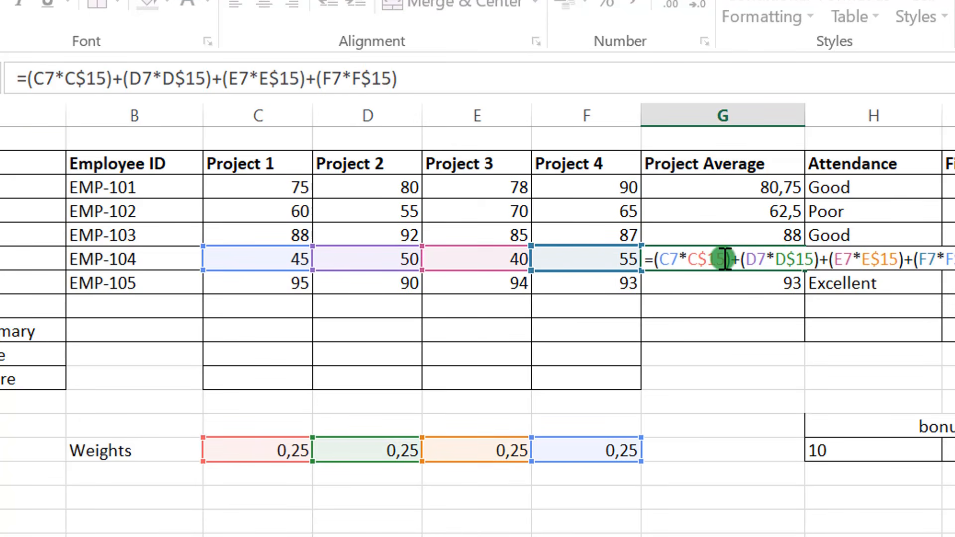
key("Return")
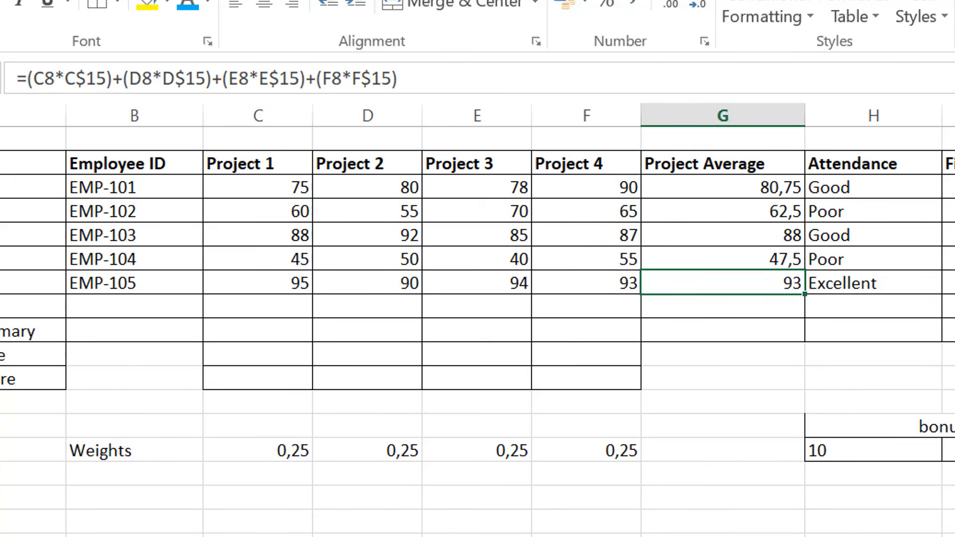
Switch to the Word task document and read the Final Score conditions and required I6 formula under section b
key("alt+Tab")
scroll(496, 424, "down", 10)
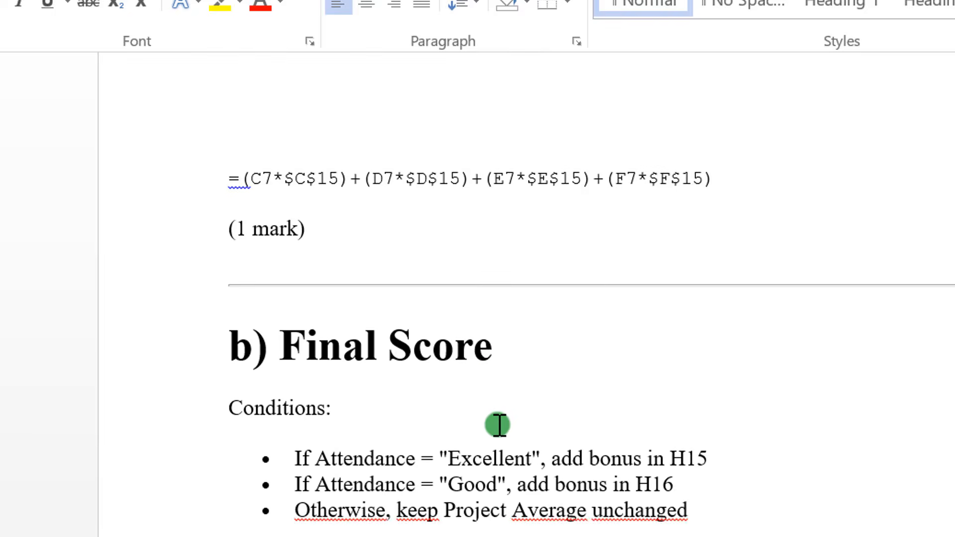
scroll(497, 426, "down", 2)
scroll(496, 308, "up", 8)
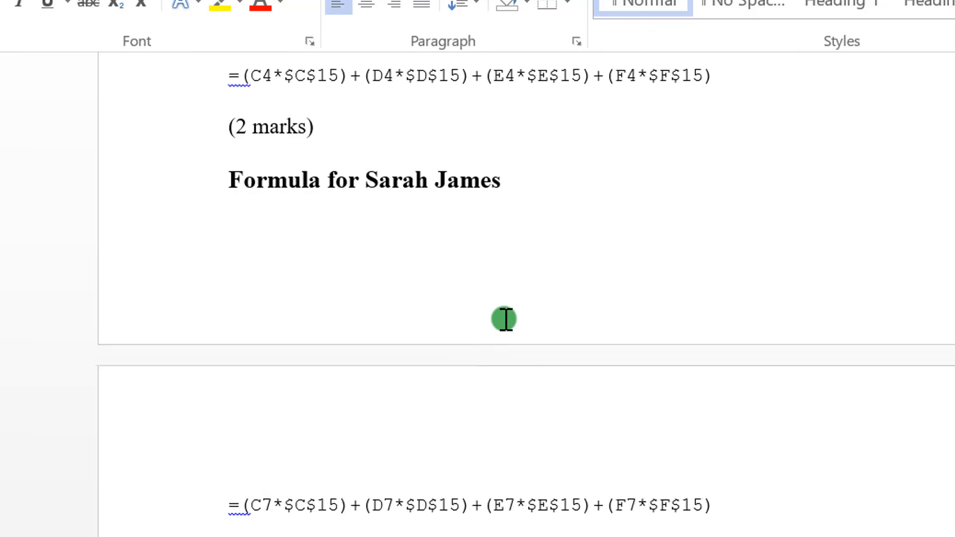
scroll(504, 320, "up", 5)
scroll(503, 320, "down", 10)
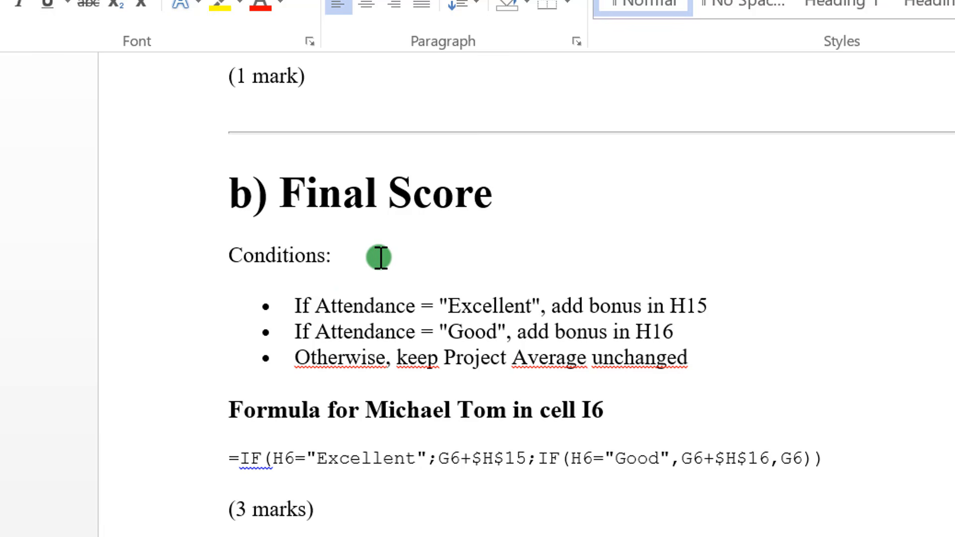
scroll(356, 281, "down", 2)
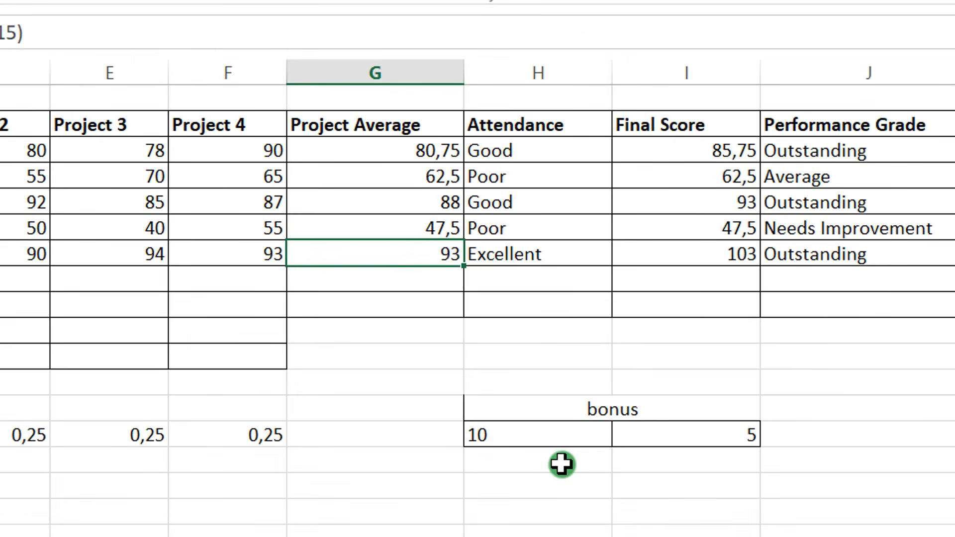
Check the bonus cell H15 and the Final Score formula in I4 against the Word document's attendance conditions
left_click(523, 436)
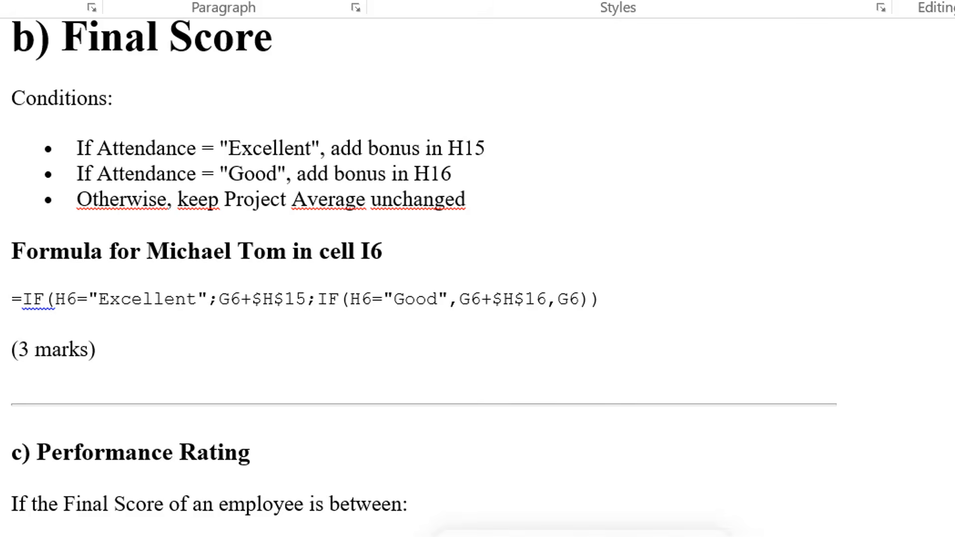
left_click(582, 535)
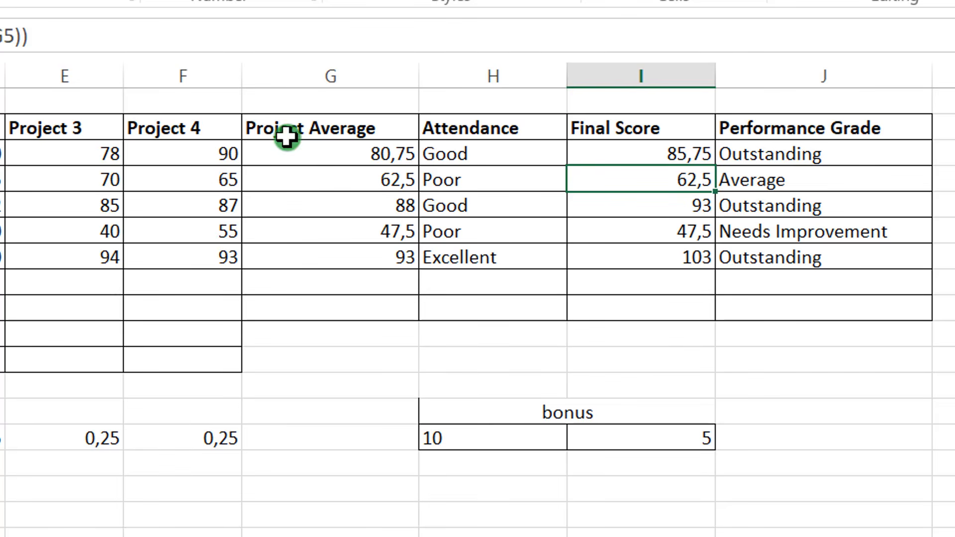
double_click(642, 152)
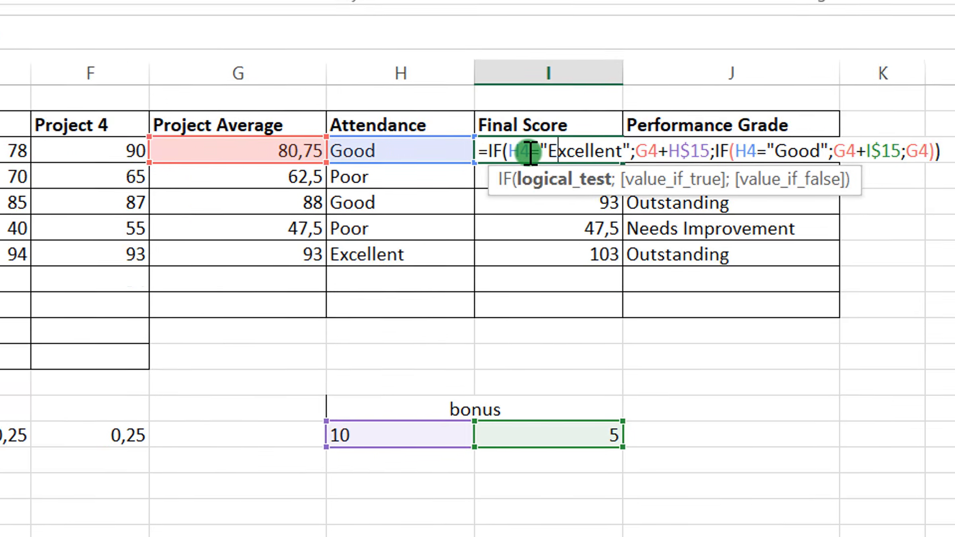
key("Return")
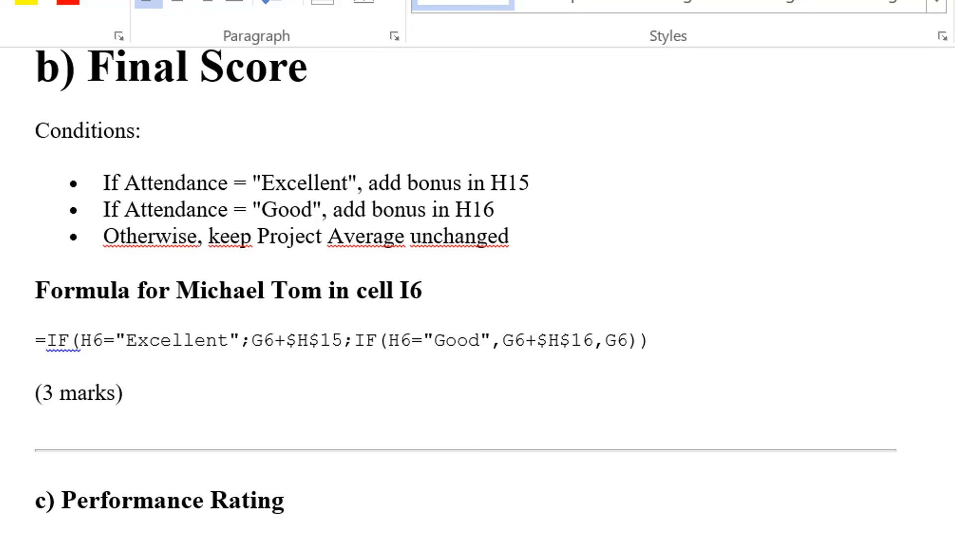
Locate the second bonus in I15 and review the "Otherwise" condition in the Word document, returning to the workbook
key("alt+Tab")
left_click(816, 458)
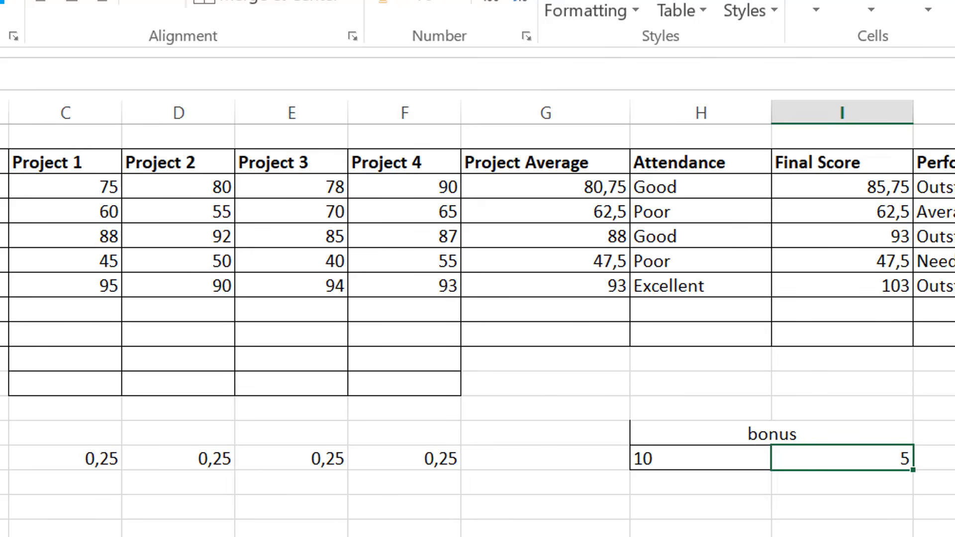
left_click(693, 536)
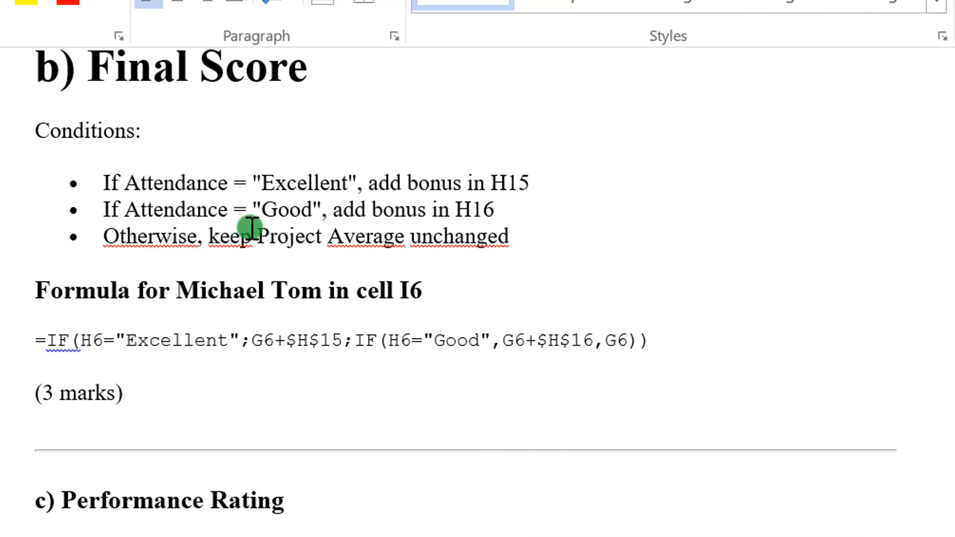
double_click(164, 241)
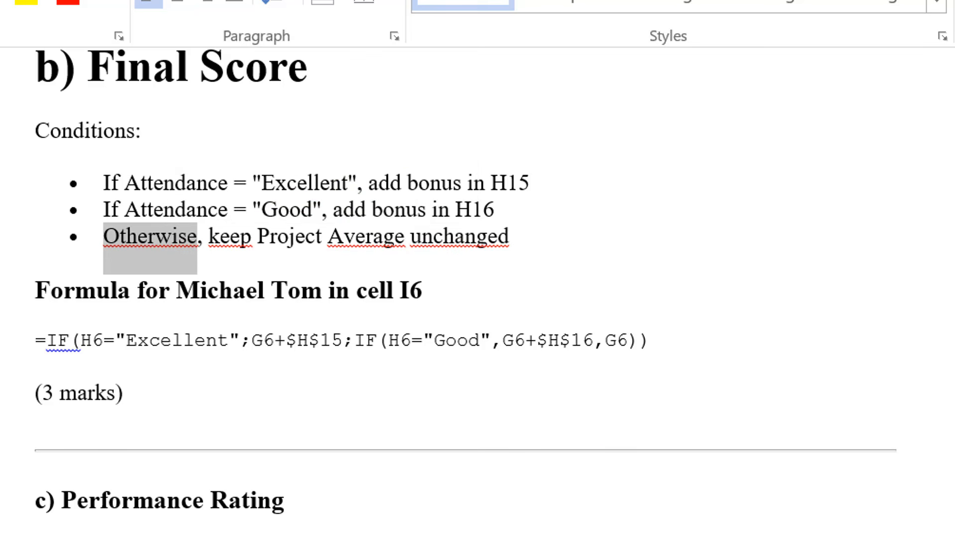
left_click(746, 536)
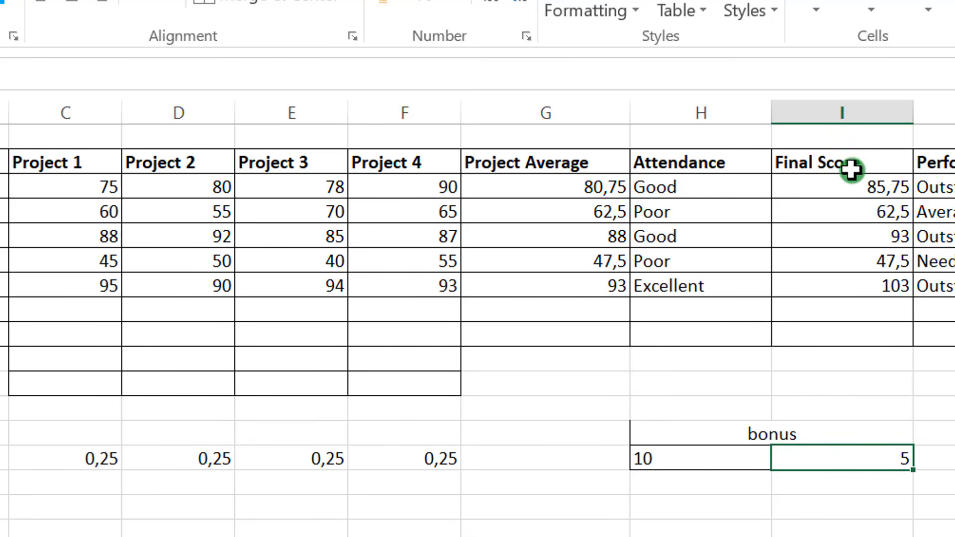
Open the Final Score formula in I4 and examine its nested IF arguments, highlighting the G4+H$15 part
double_click(811, 187)
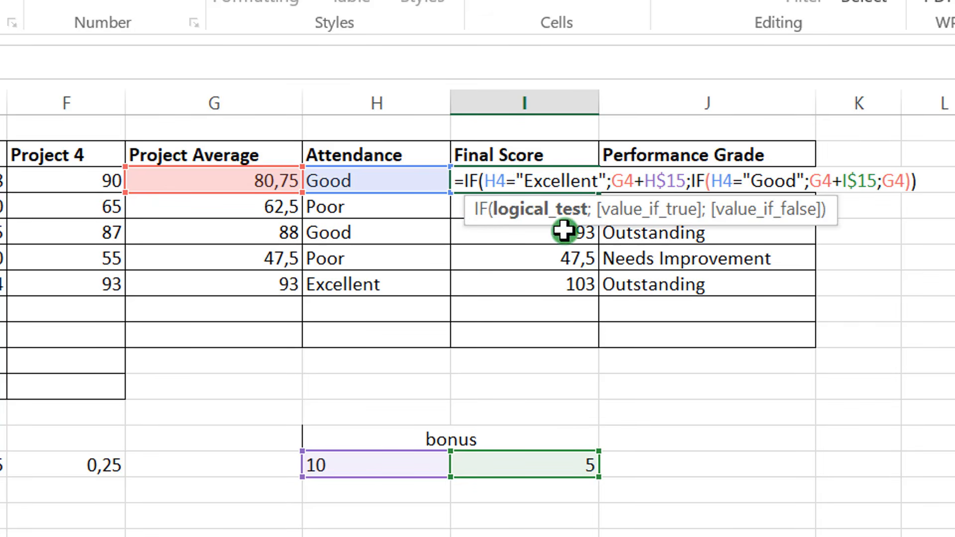
left_click(788, 226)
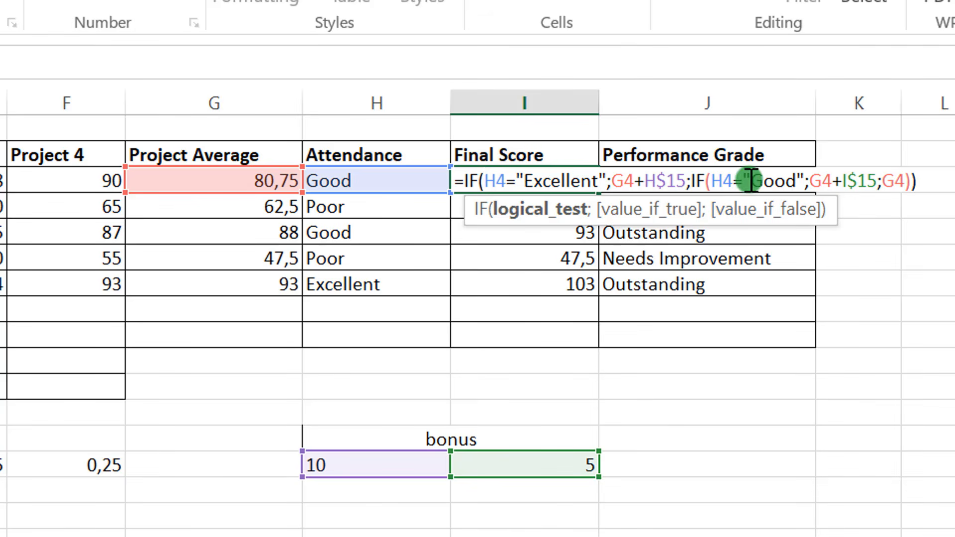
left_click(691, 186)
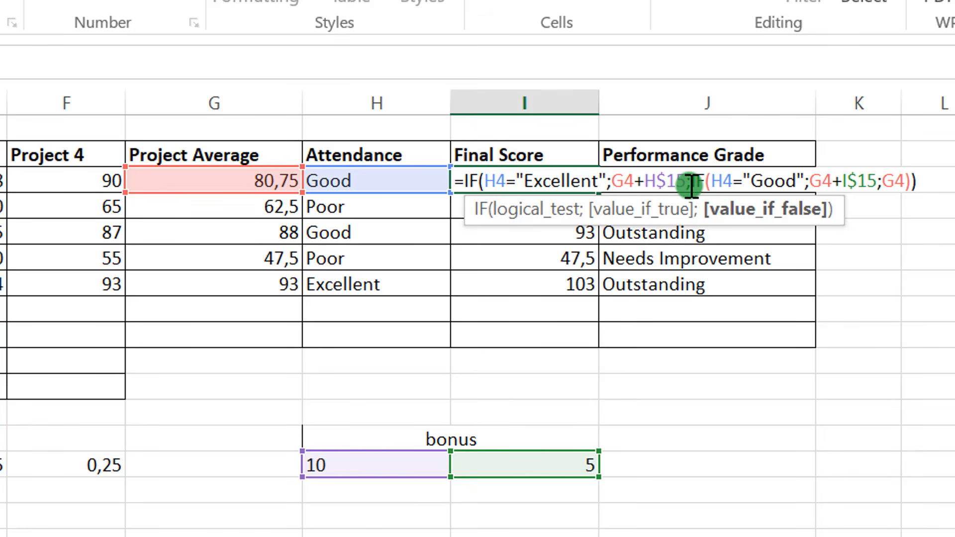
left_click(511, 183)
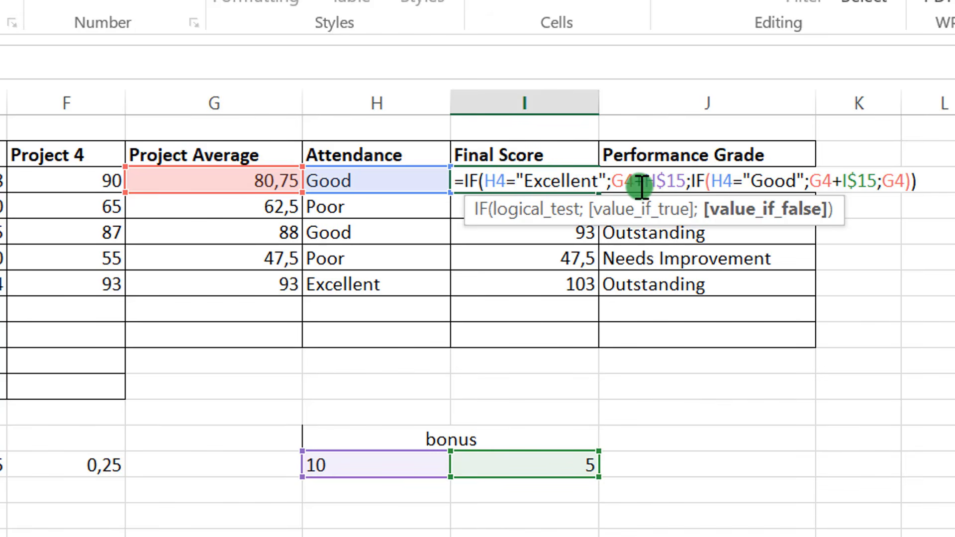
left_click_drag(687, 183, 617, 182)
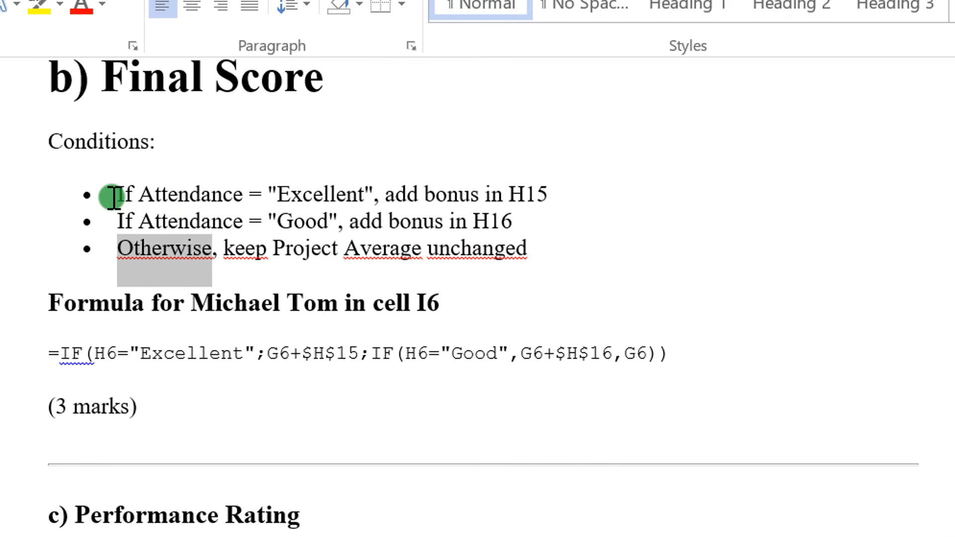
Compare the "Excellent" and "Good" attendance conditions in the Word document with the G4+H$15 part of the I4 formula
left_click_drag(114, 195, 568, 195)
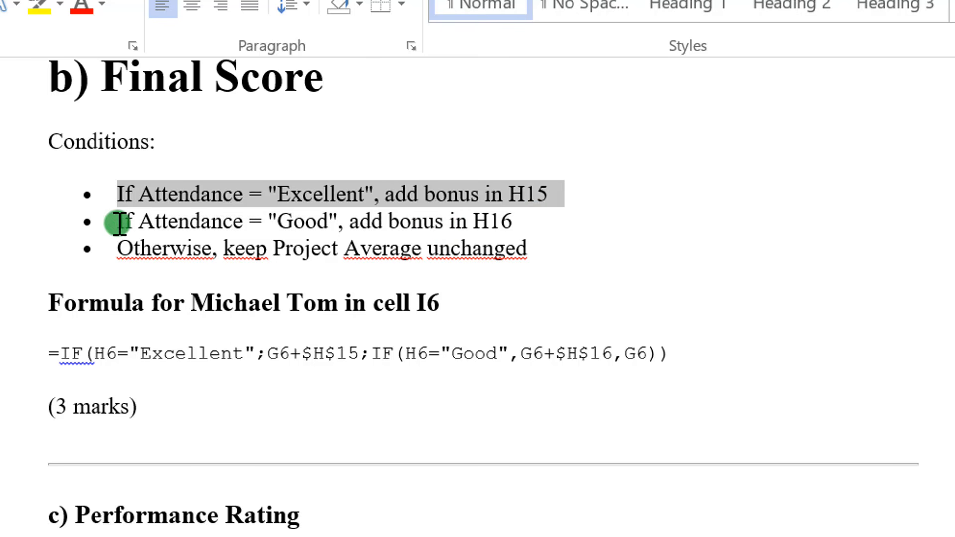
left_click_drag(119, 222, 258, 222)
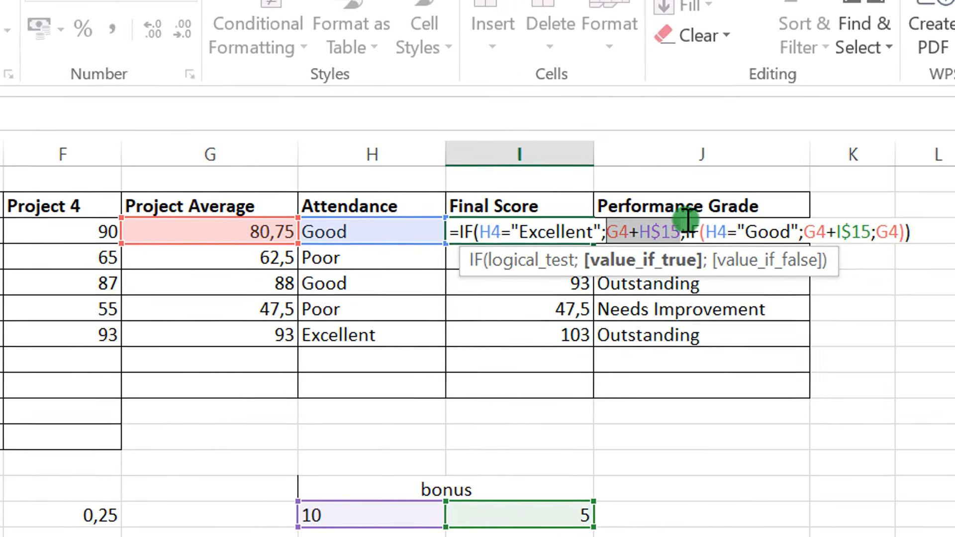
left_click_drag(577, 234, 651, 226)
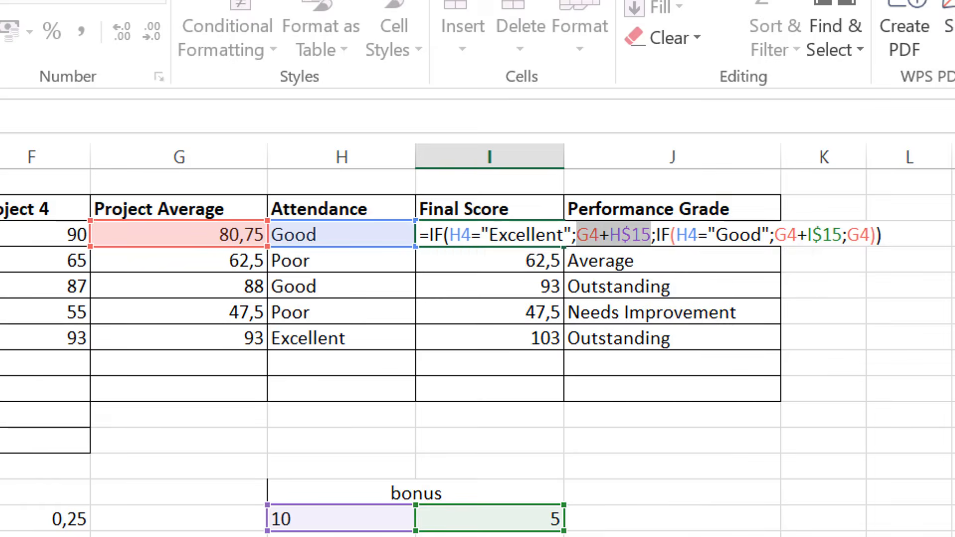
key("alt+Tab")
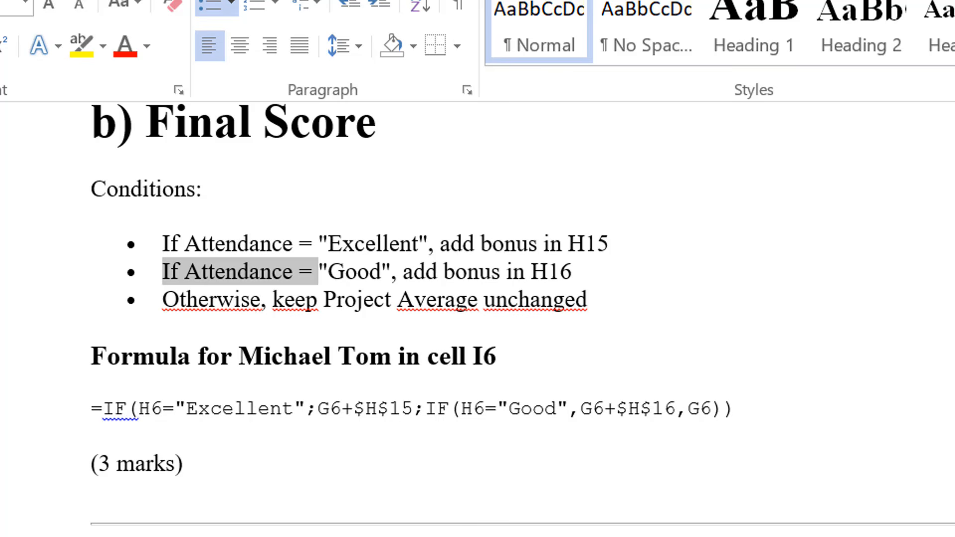
key("alt+Tab")
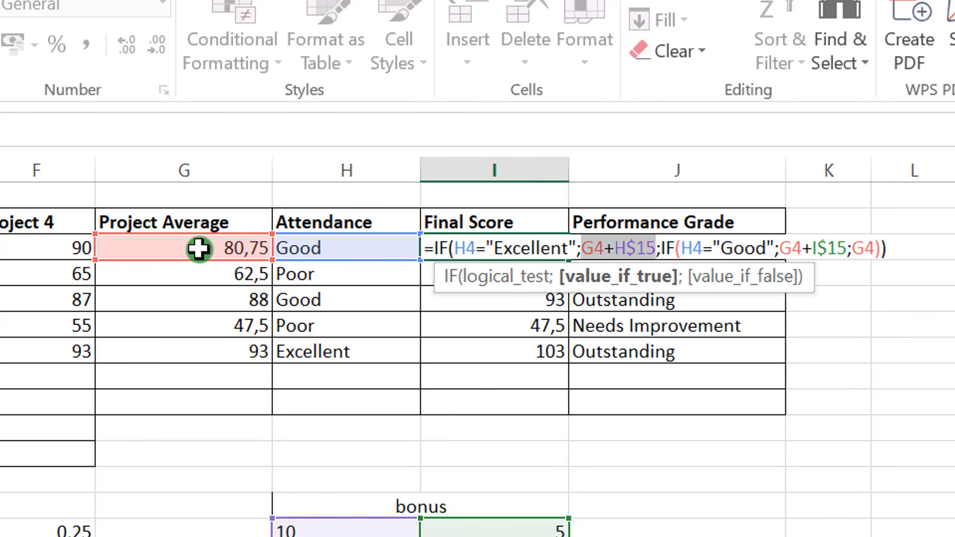
Close the formula in I4 and fill the Final Score formula down to I8
key("Return")
left_click(503, 247)
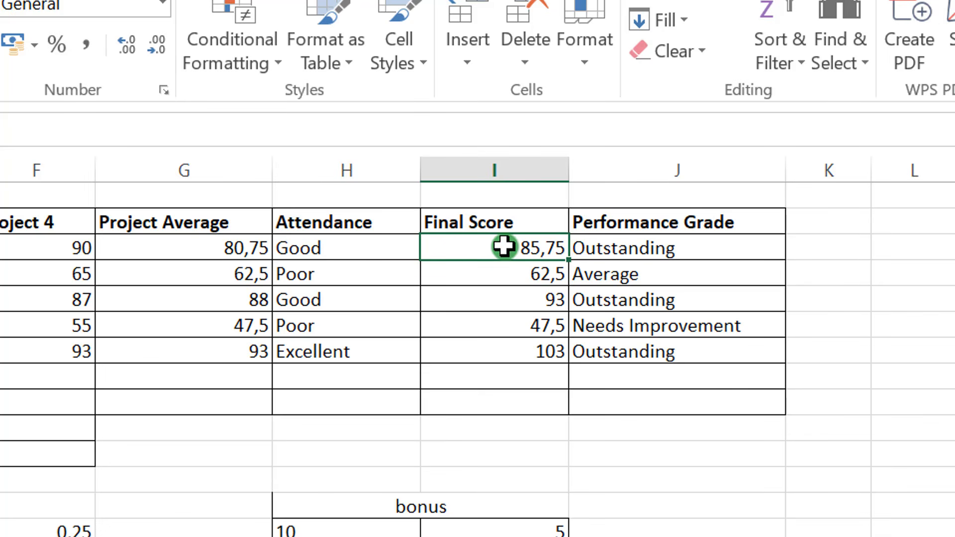
left_click_drag(569, 267, 560, 371)
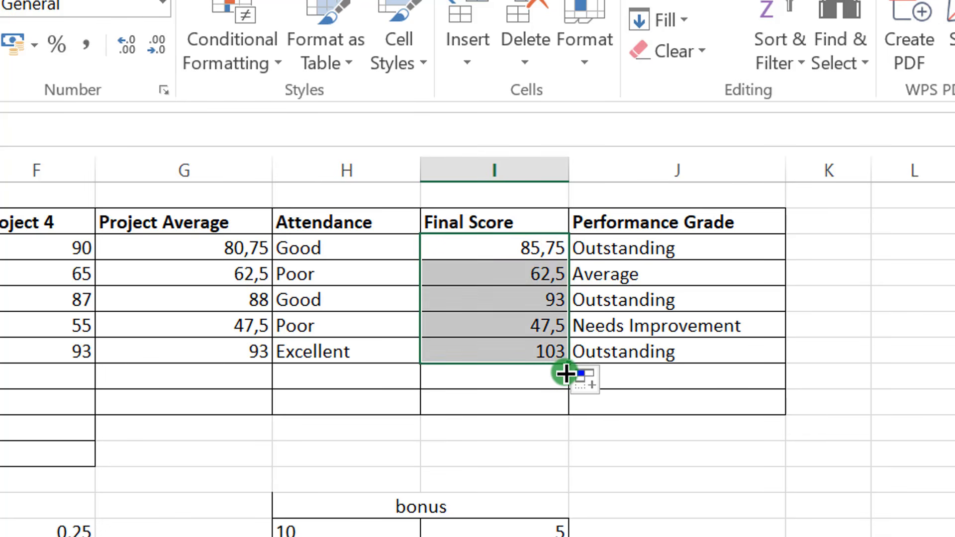
Inspect the copied Final Score formula in I8 to check its row 8 references and locked row 15 bonuses
double_click(496, 351)
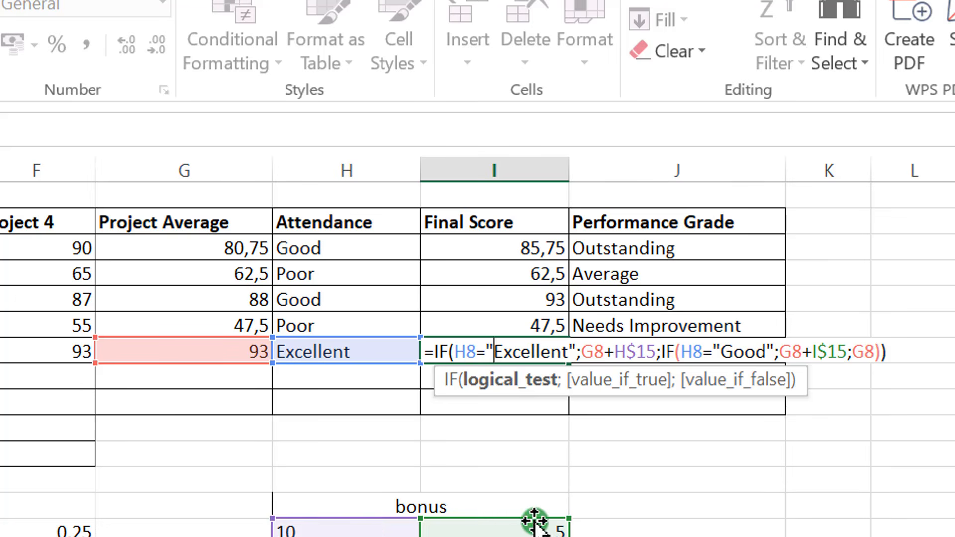
left_click(899, 349)
key("Return")
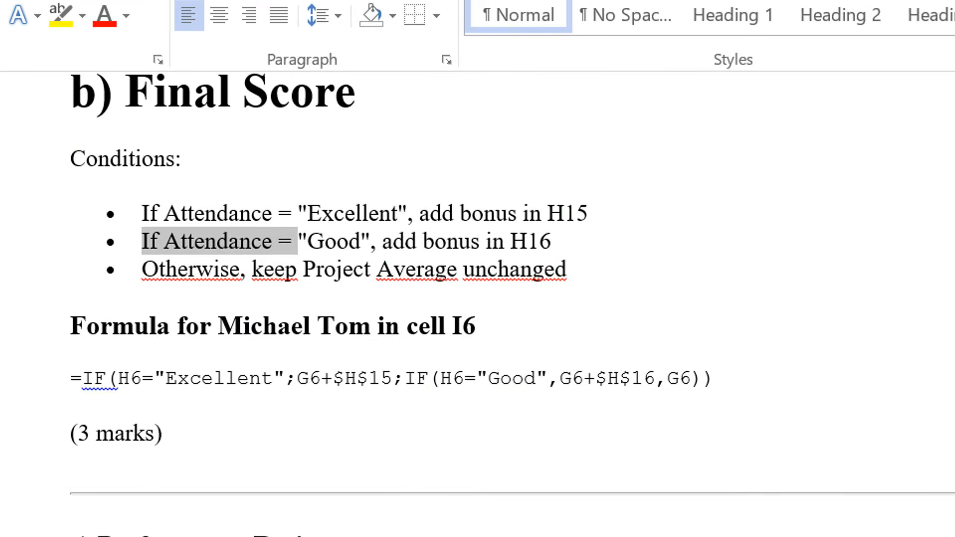
Read the Performance Rating conditions in the Word document, highlighting the 85 to 100 range, its "Excellent" rating and the 70 to 84 range
scroll(478, 299, "down", 5)
scroll(477, 298, "down", 2)
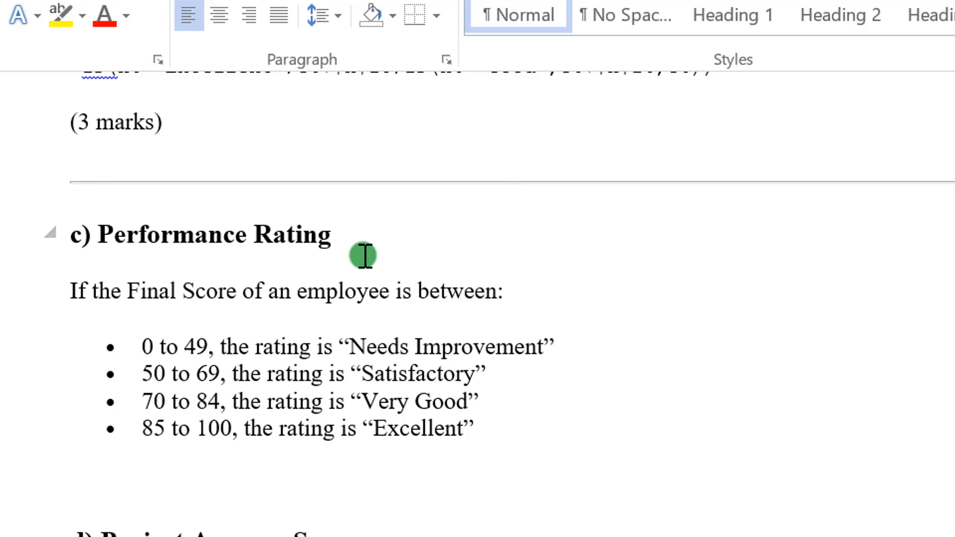
scroll(363, 256, "down", 1)
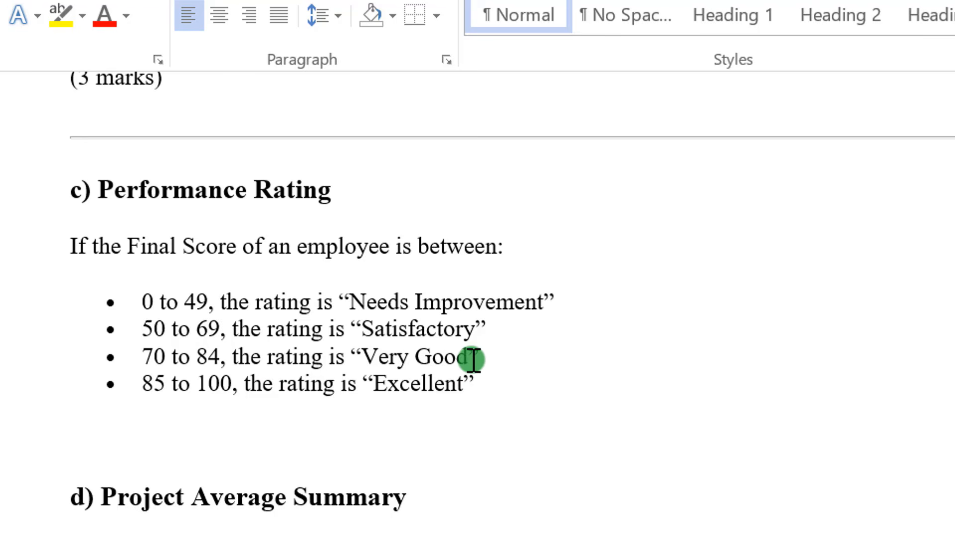
scroll(473, 359, "up", 1)
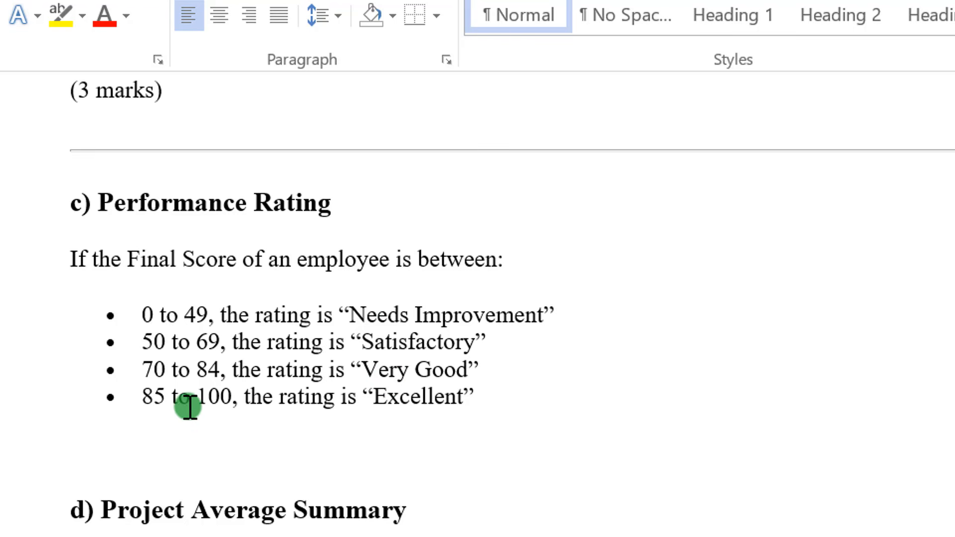
left_click(143, 396)
left_click(220, 397, "shift")
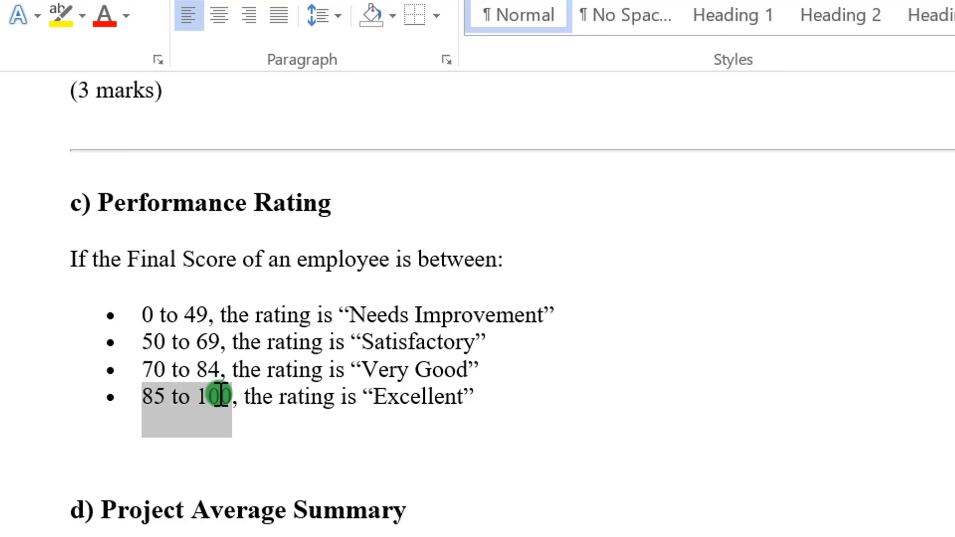
double_click(383, 402)
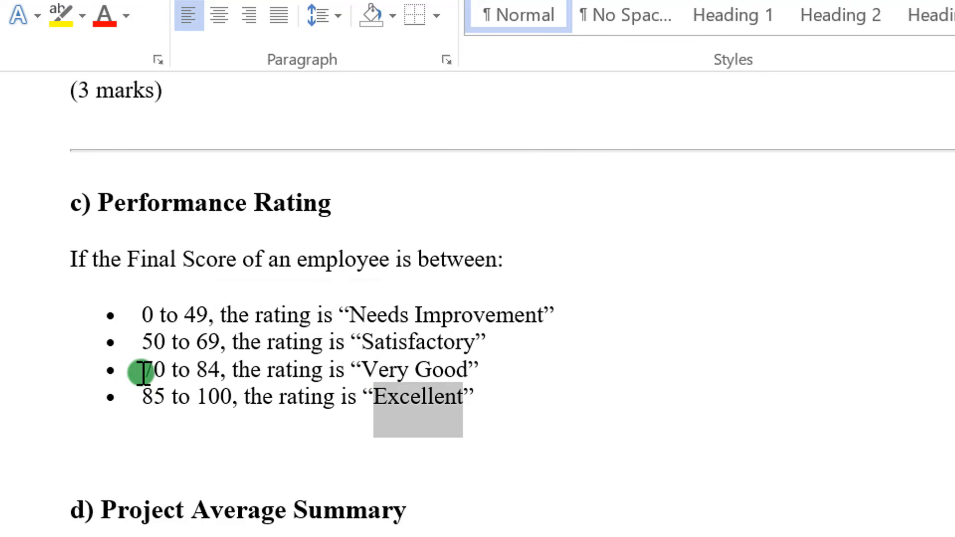
left_click_drag(143, 371, 225, 373)
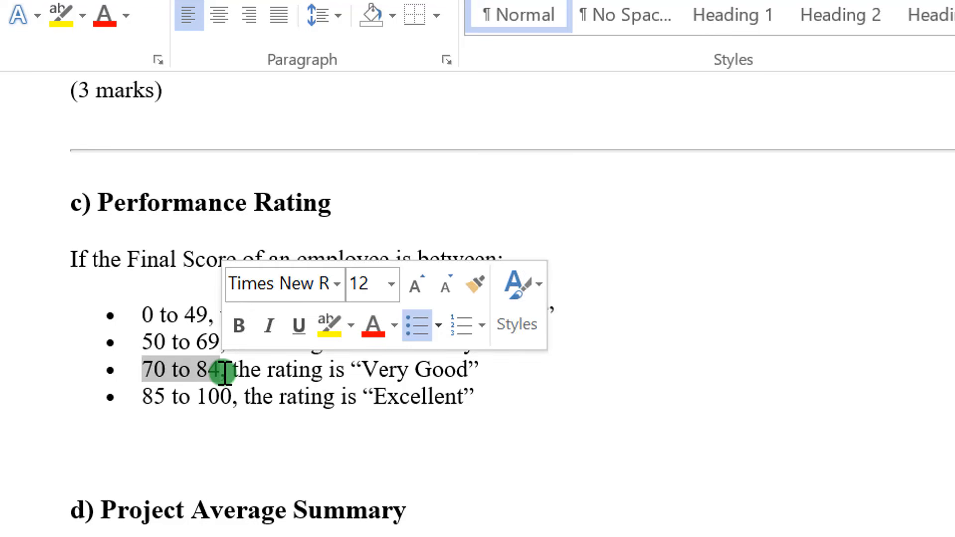
left_click(260, 435)
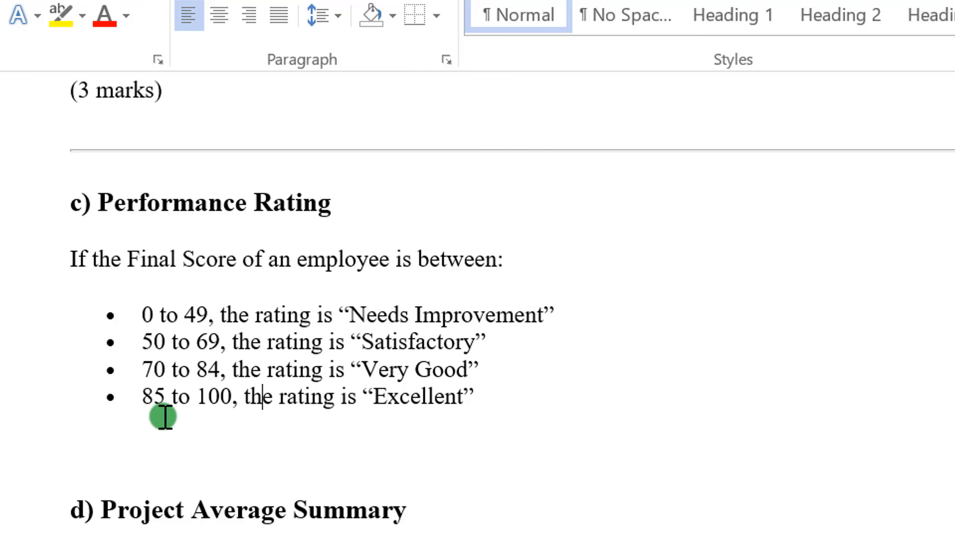
double_click(393, 400)
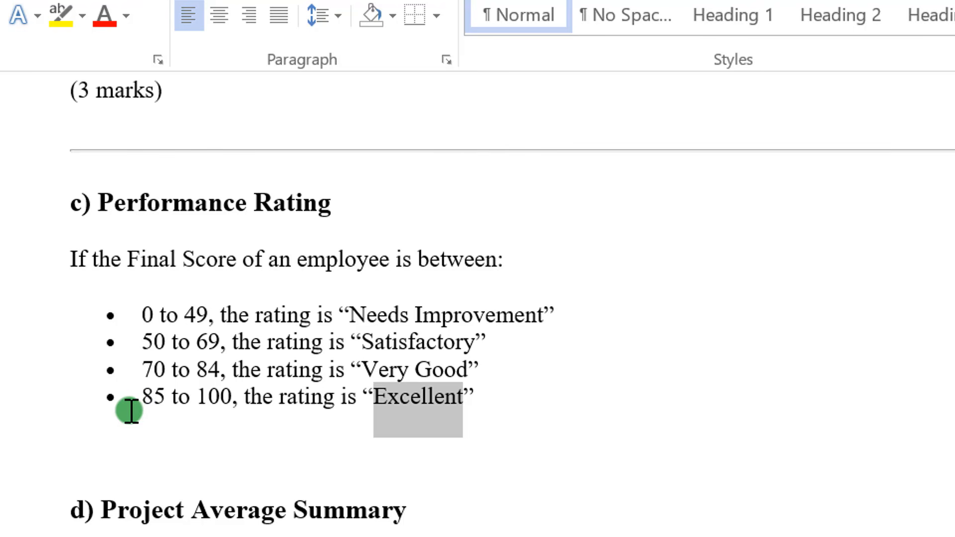
left_click_drag(221, 370, 164, 370)
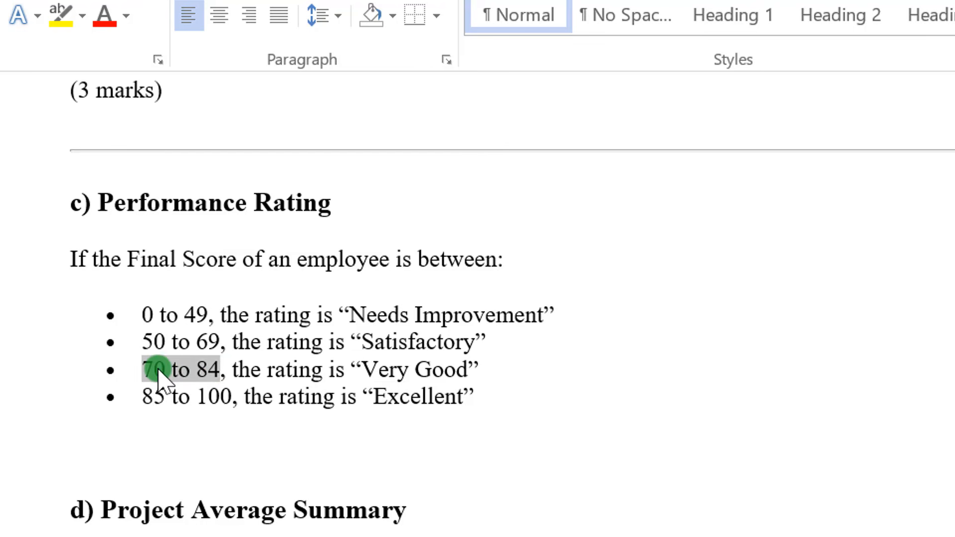
left_click(158, 373)
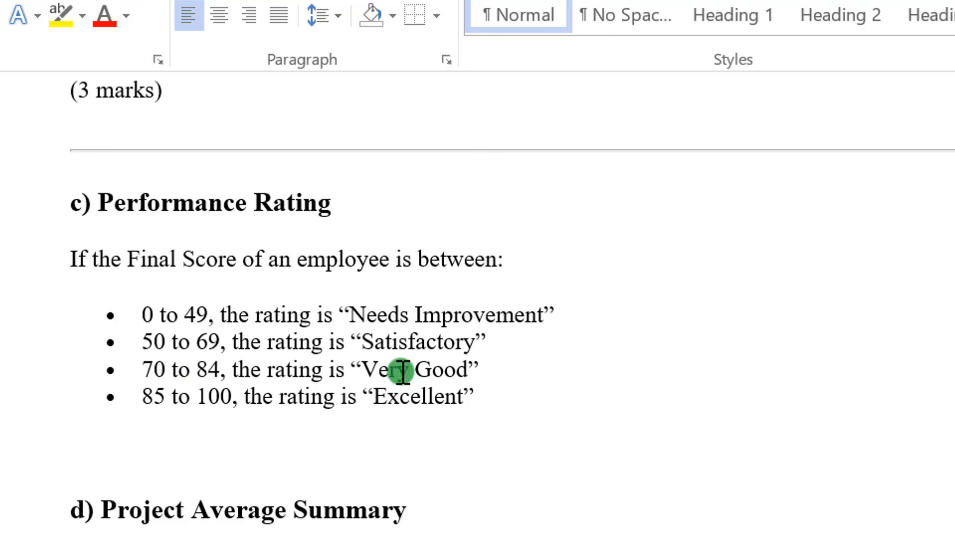
Examine where the rating ranges begin and end, highlighting 50, 69, 70 and 85 in the Performance Rating list
left_click_drag(165, 342, 145, 343)
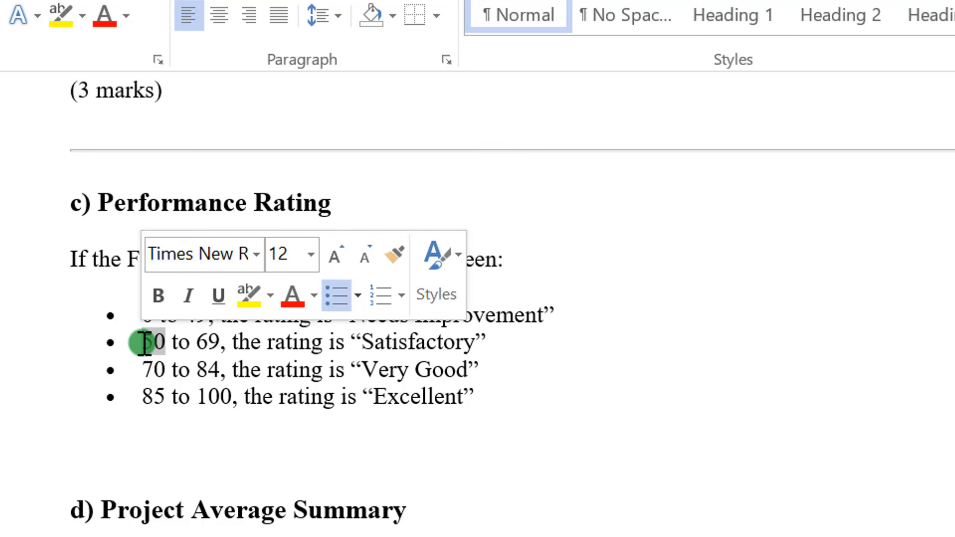
left_click_drag(141, 348, 163, 348)
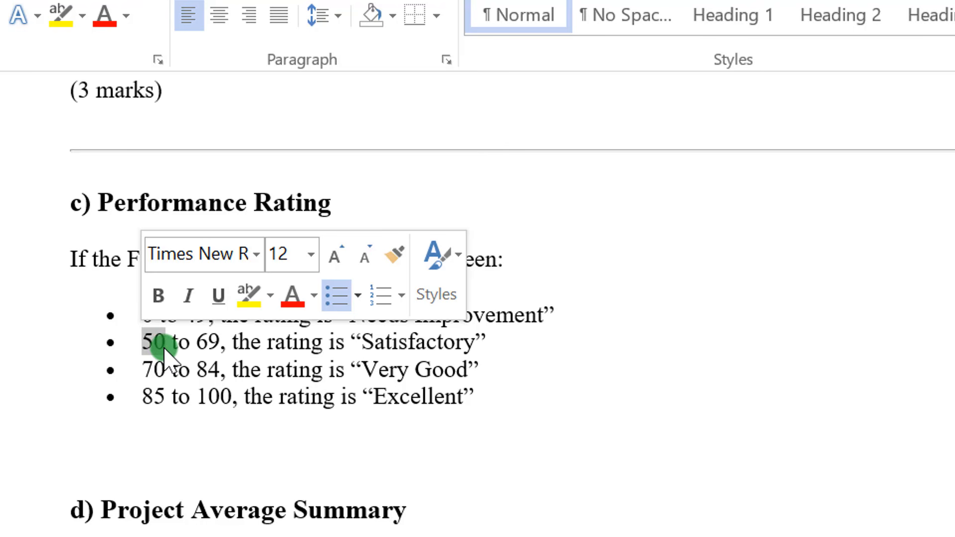
left_click_drag(208, 348, 227, 348)
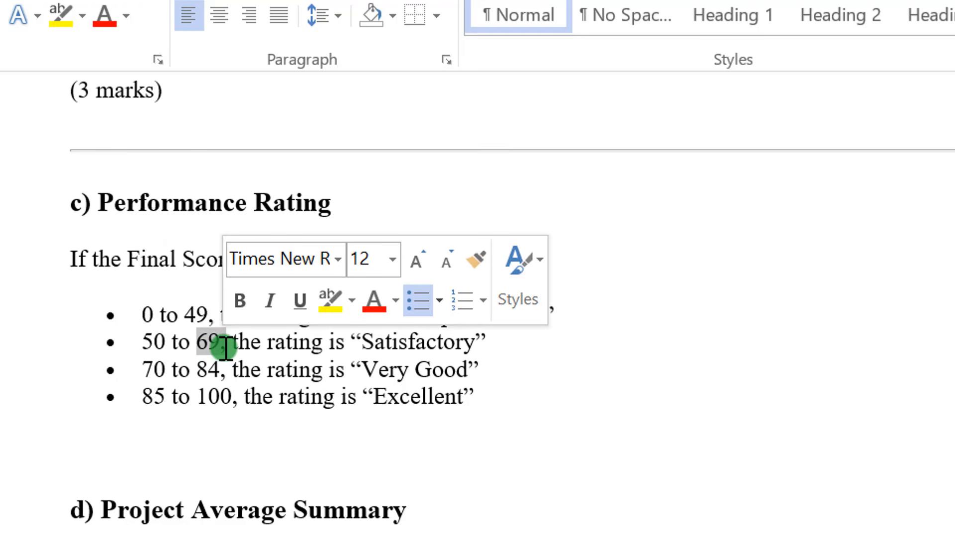
left_click(145, 373)
left_click_drag(144, 373, 183, 373)
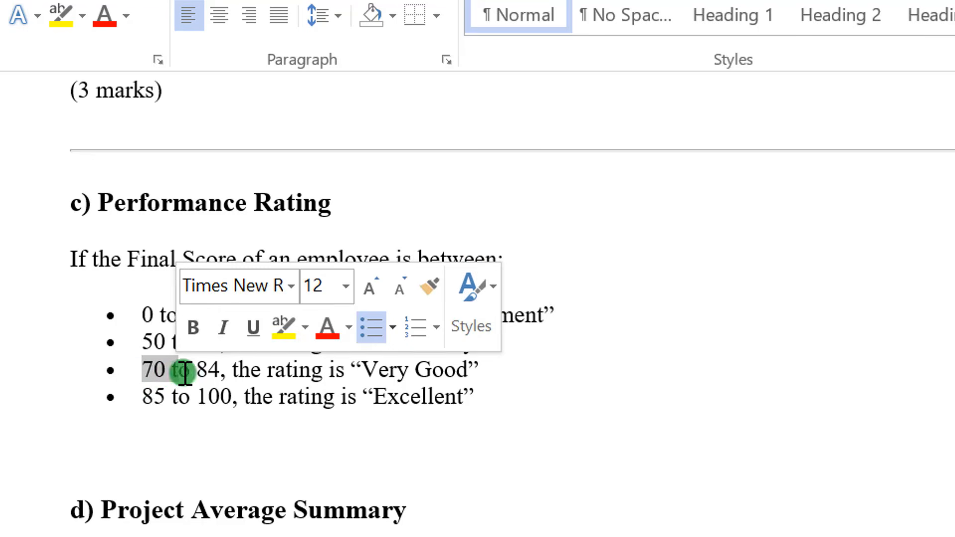
left_click(219, 370)
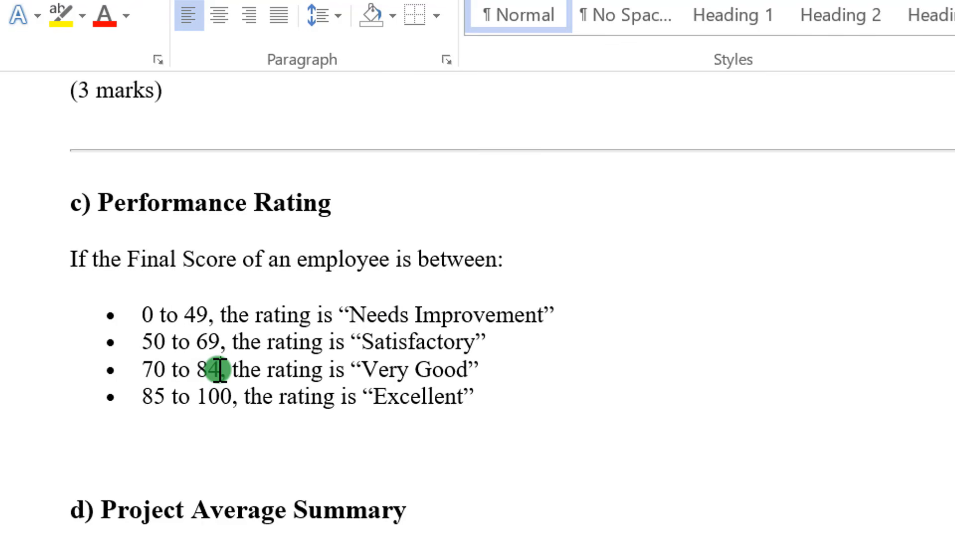
double_click(149, 404)
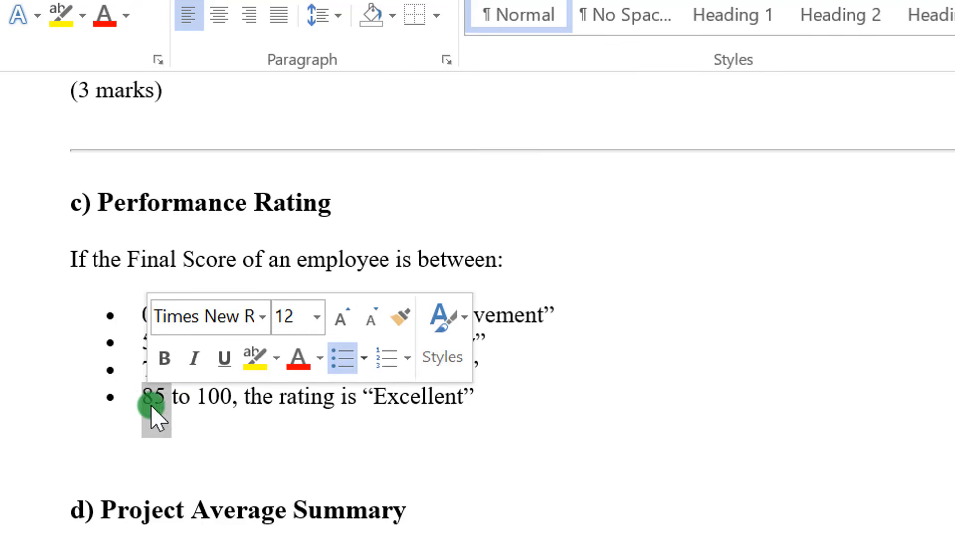
left_click(213, 438)
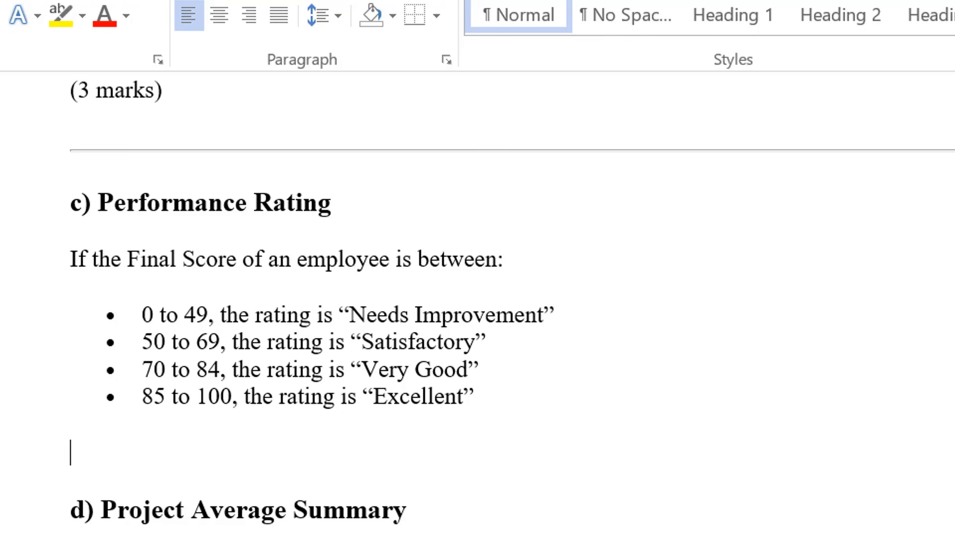
Switch to the Excel workbook and examine the nested IF formula in J4, including its closing brackets, leaving it as it is
key("alt+Tab")
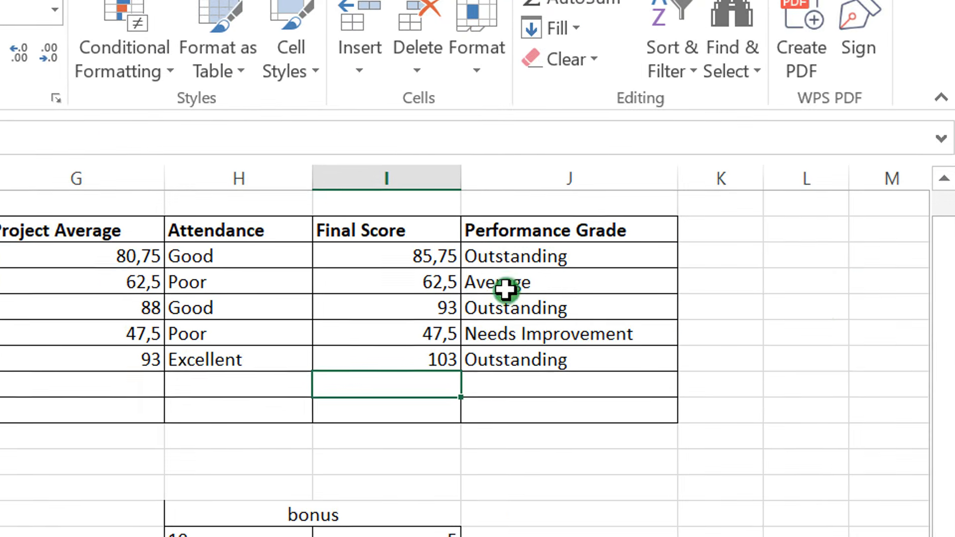
left_click(528, 255)
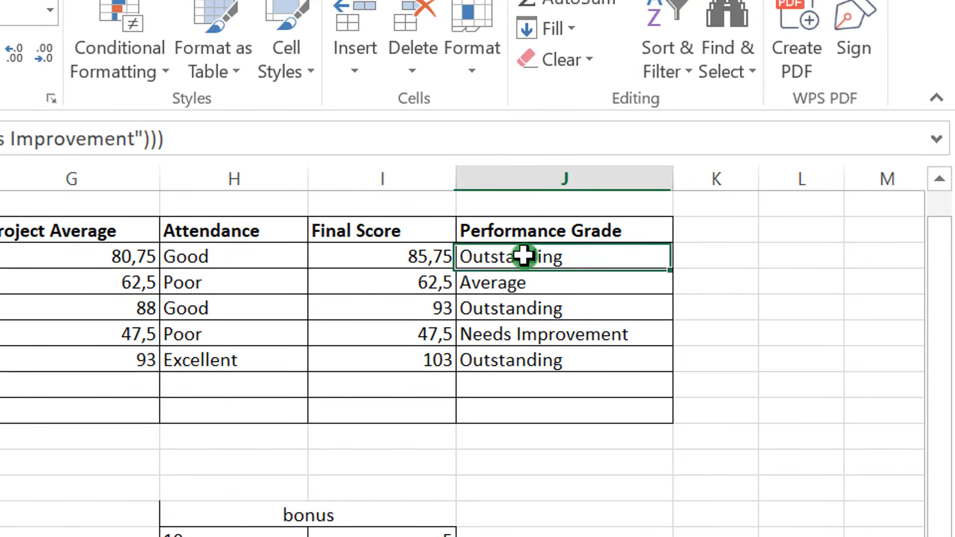
double_click(530, 256)
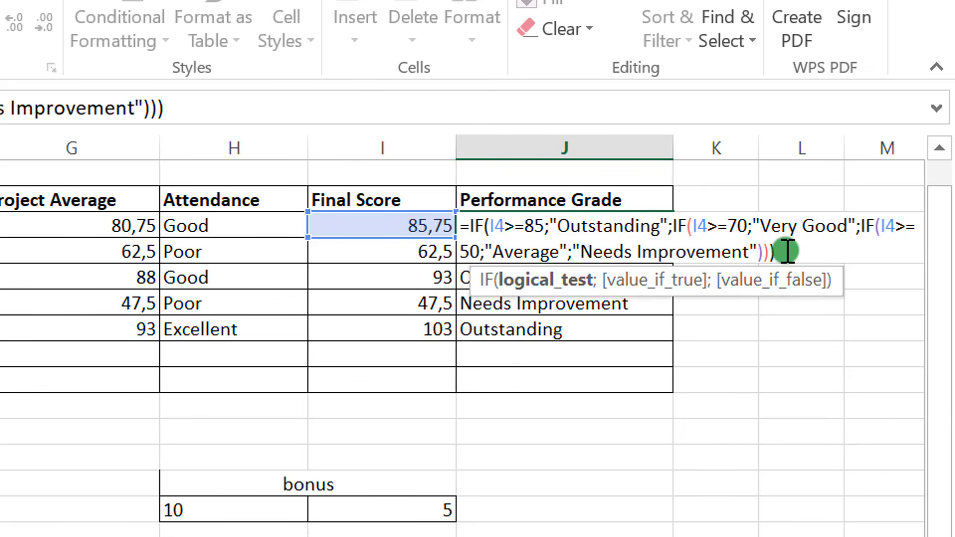
left_click(760, 252)
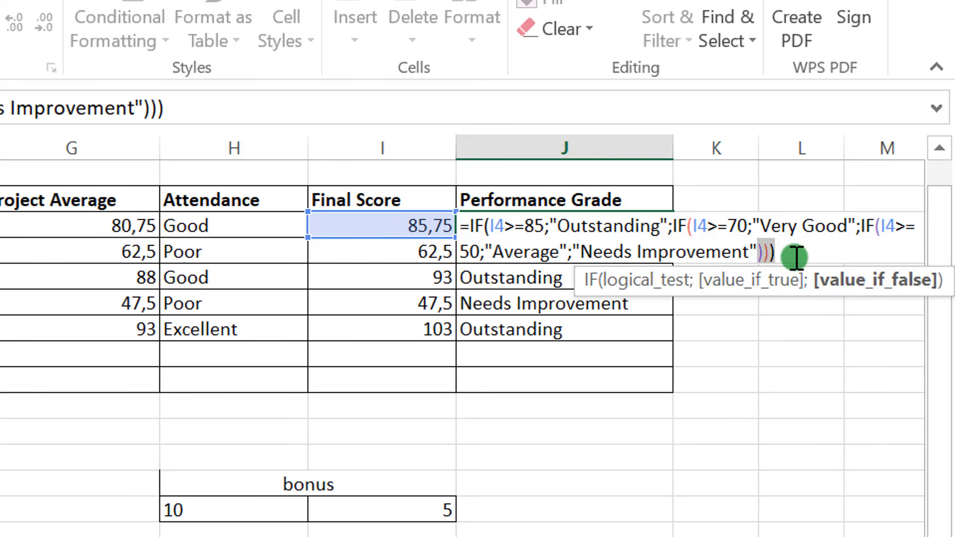
key("Return")
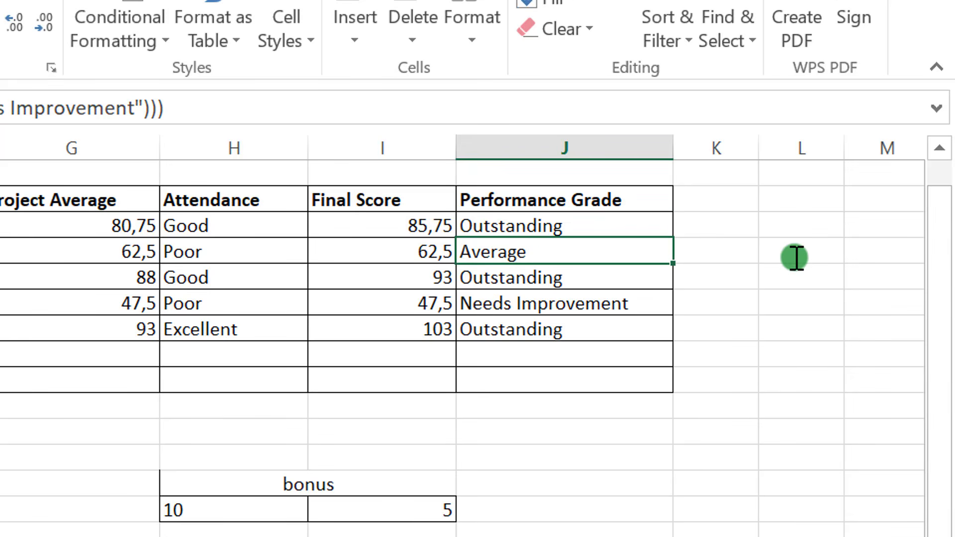
double_click(642, 225)
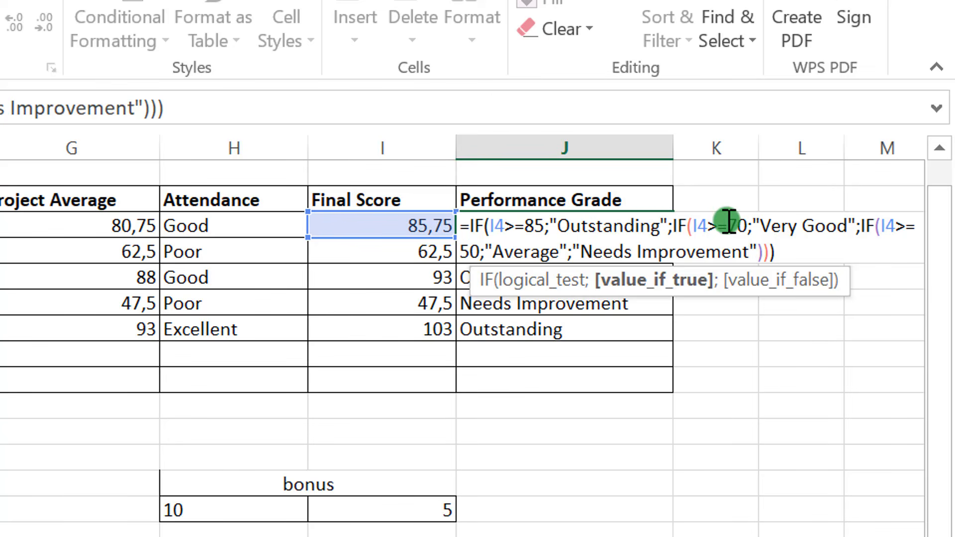
key("Return")
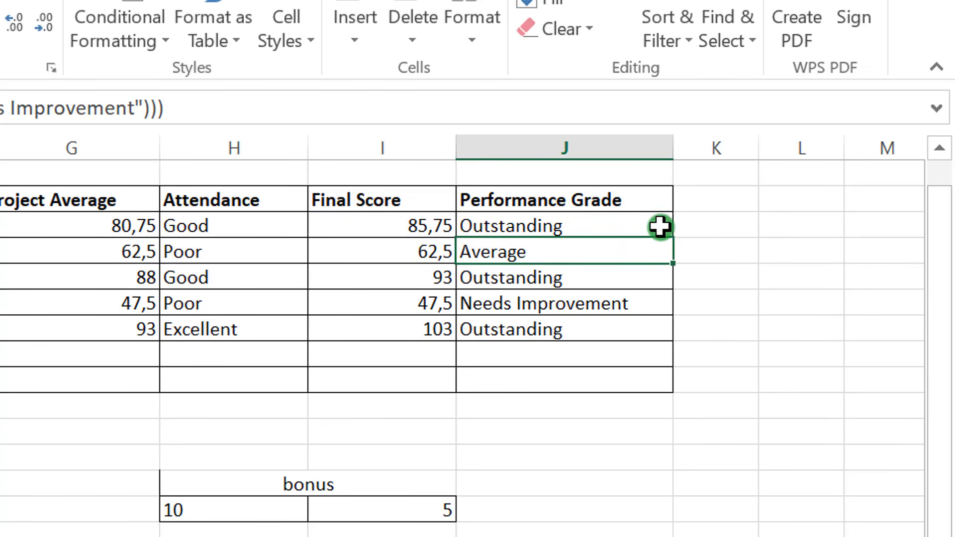
Fill the Performance Grade formula from J4 down to J8
left_click(660, 227)
left_click_drag(672, 236, 672, 333)
left_click(598, 452)
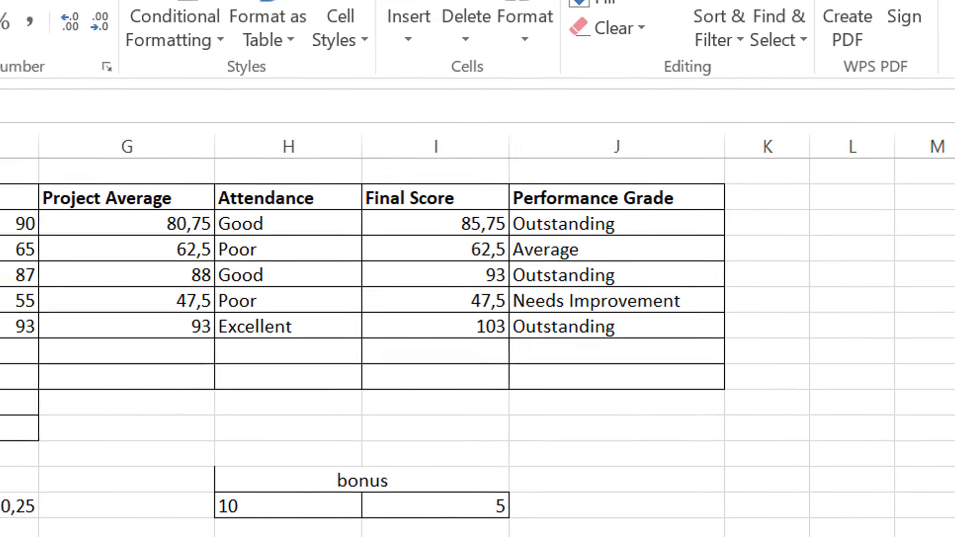
Switch to the Word document and read the Project Average Summary and Best Project Score questions in sections d and e
key("alt+Tab")
scroll(477, 298, "down", 4)
scroll(478, 304, "down", 3)
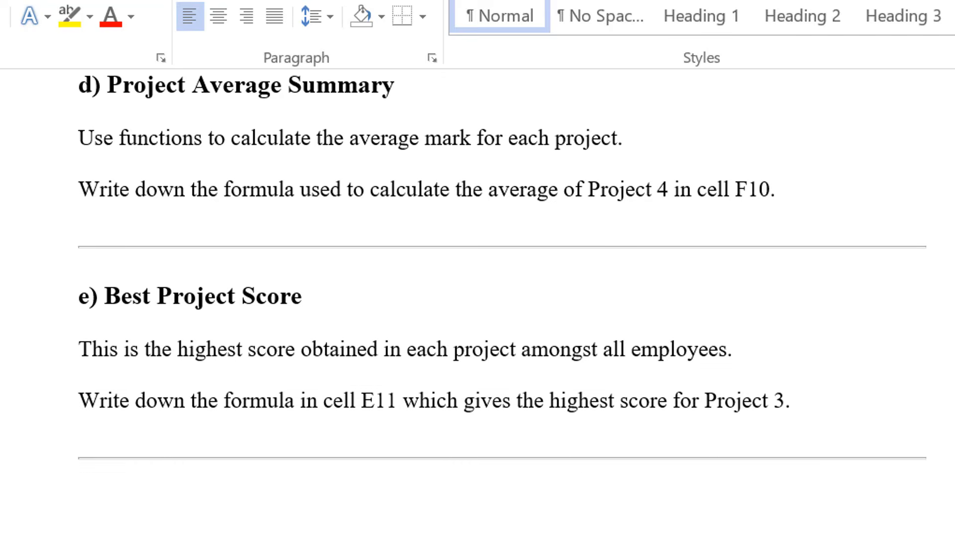
scroll(478, 304, "up", 2)
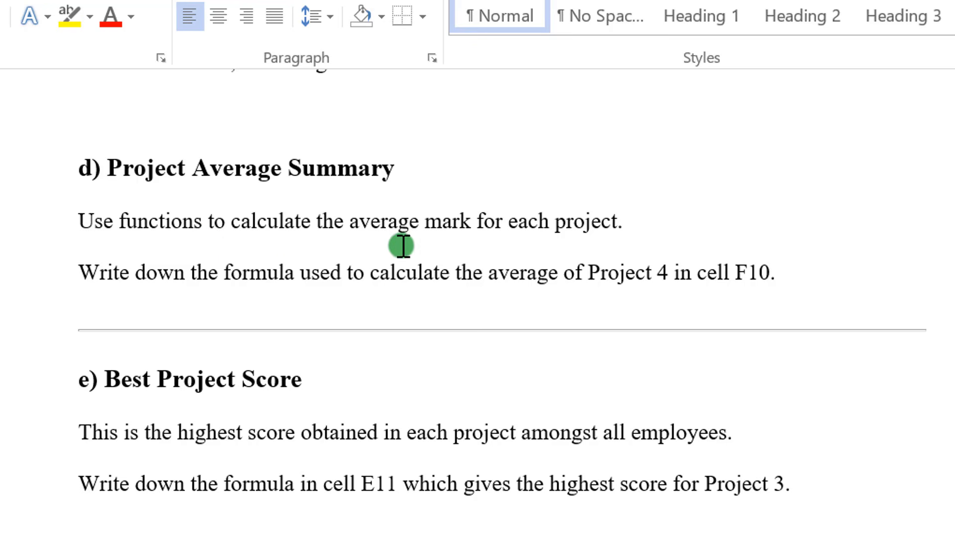
scroll(666, 253, "up", 1)
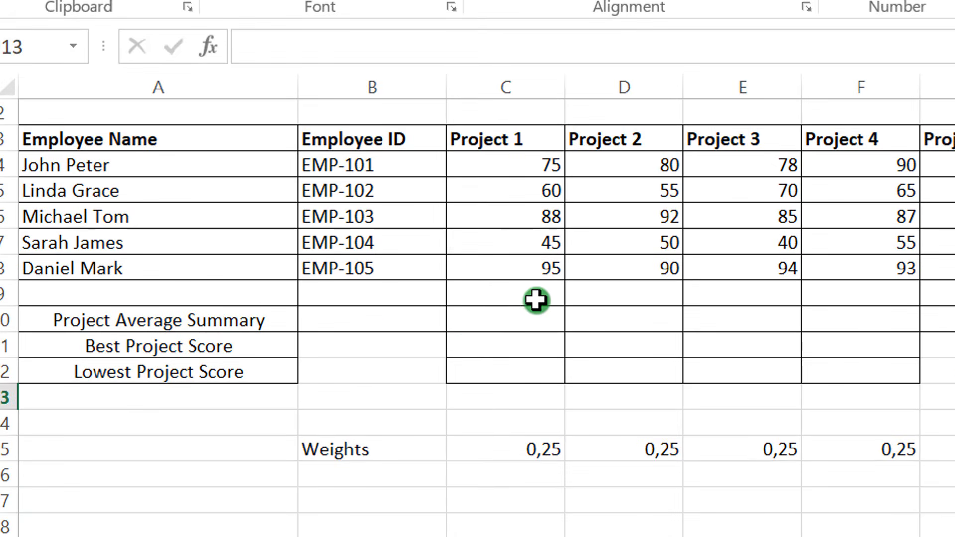
Calculate the Project 1 average in C10 of the Excel sheet with =AVERAGE(C4:C8) and reselect that cell
left_click(516, 322)
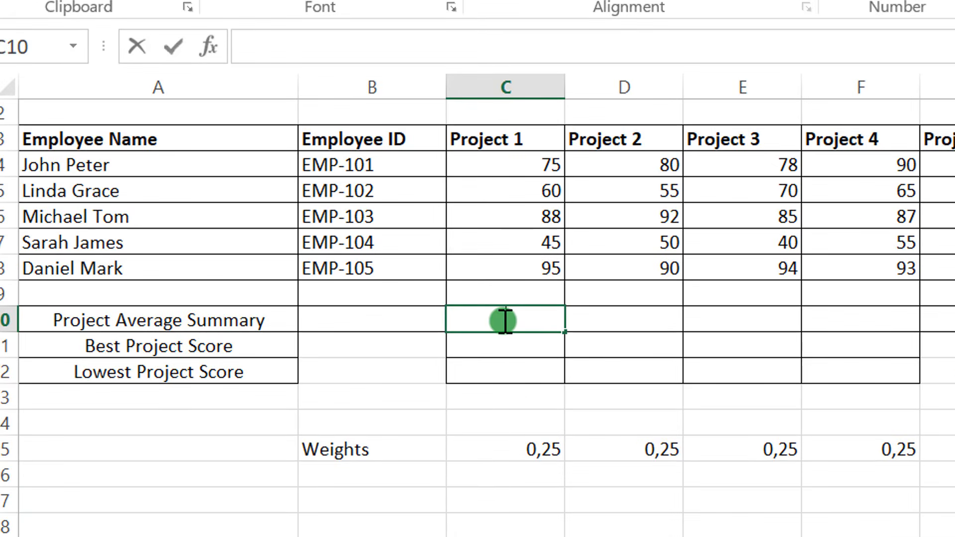
double_click(505, 321)
type("=")
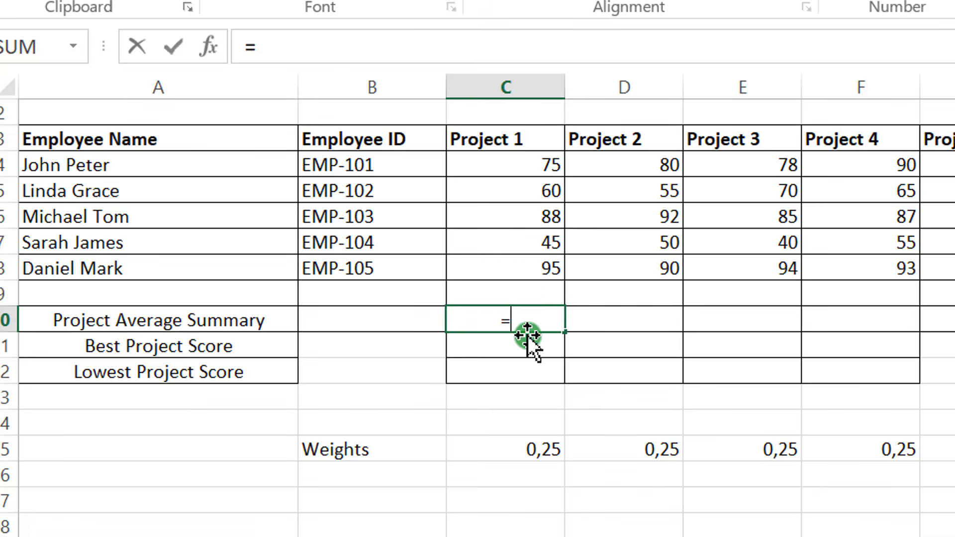
type("ave")
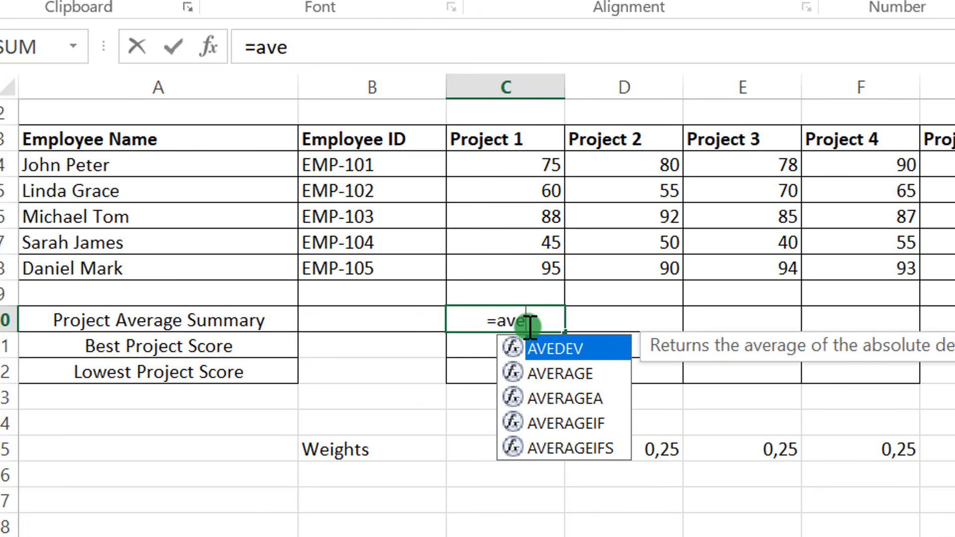
double_click(530, 367)
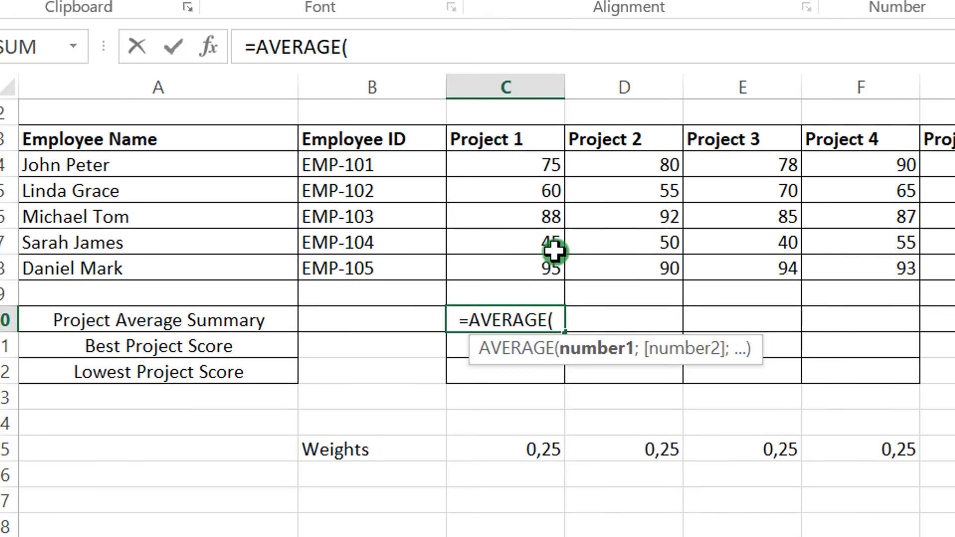
left_click_drag(501, 164, 503, 267)
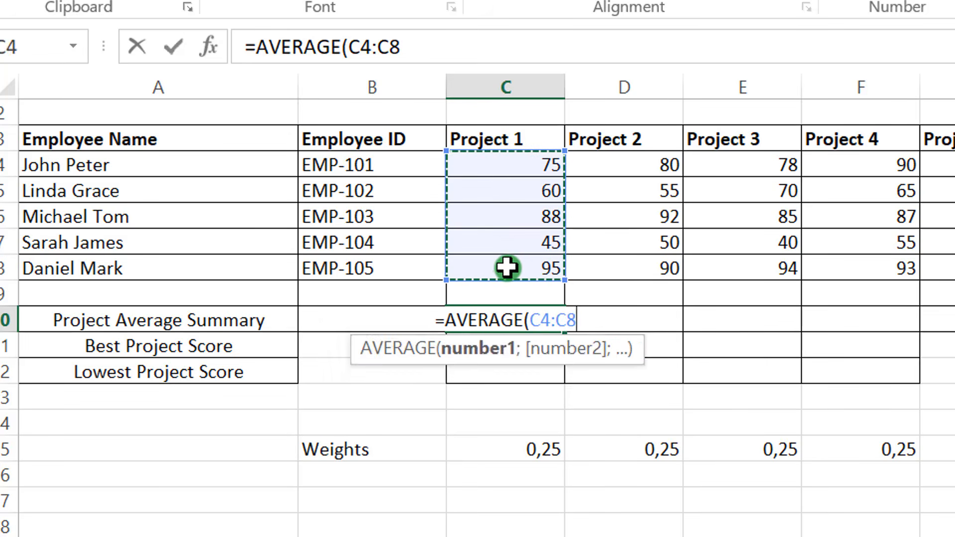
type(")")
key("Return")
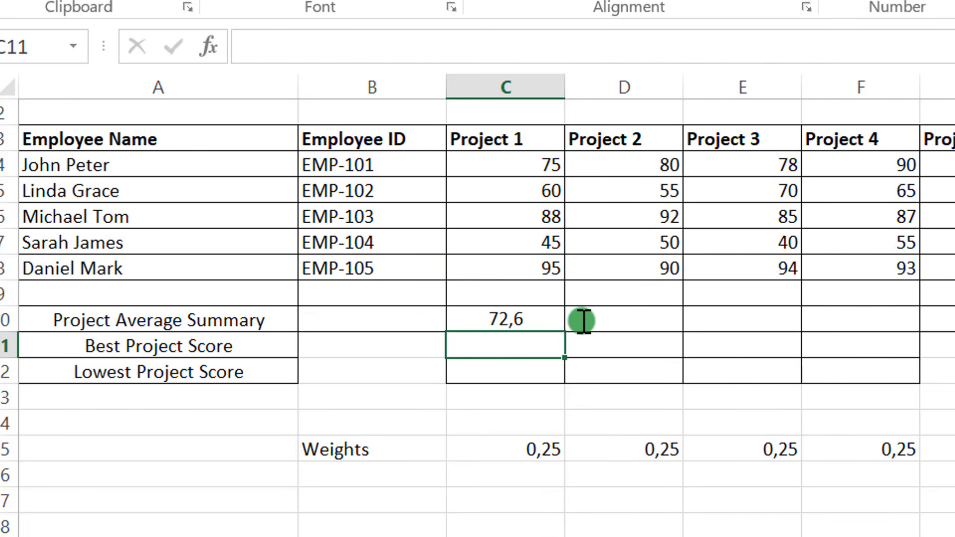
left_click(542, 316)
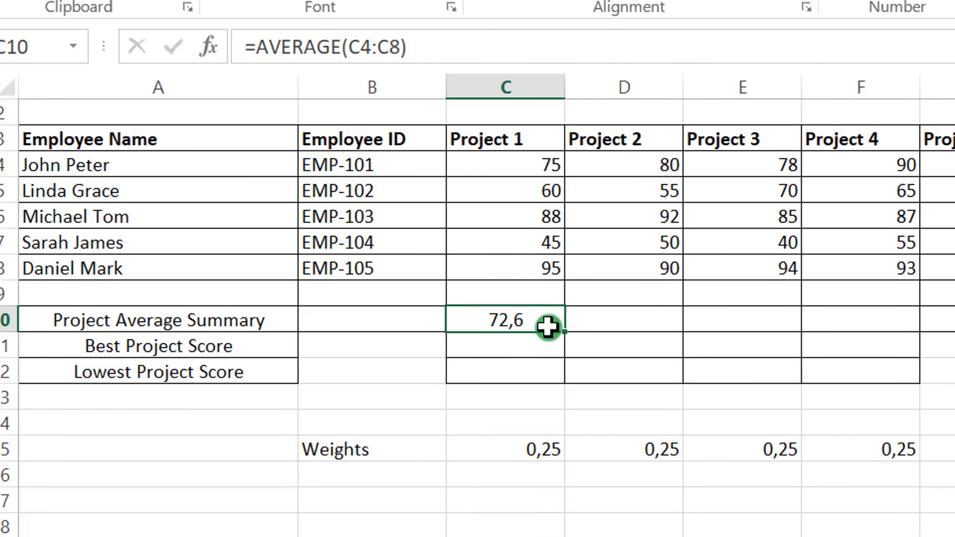
Fill the Project Average Summary formula from C10 across to F10 and check the copied formula in D10
left_click_drag(565, 333, 904, 327)
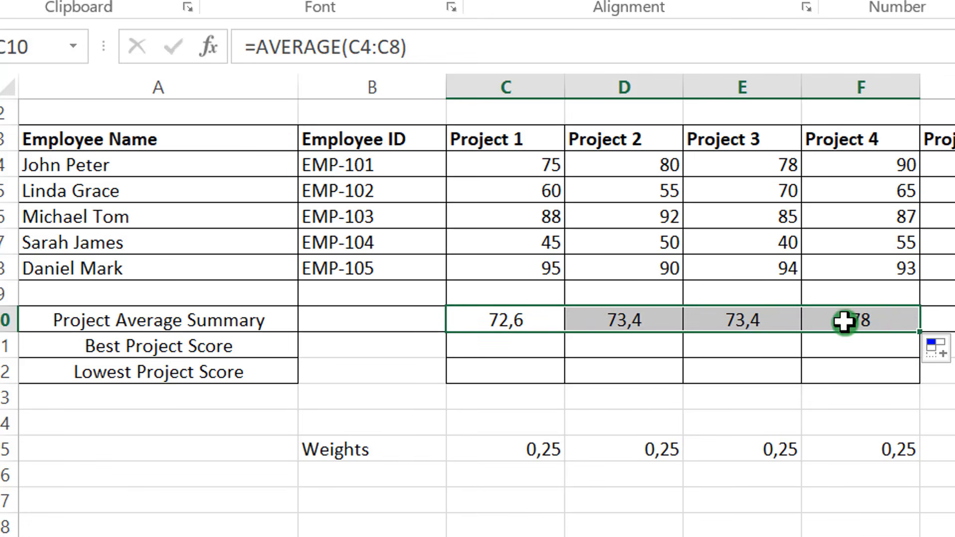
double_click(654, 321)
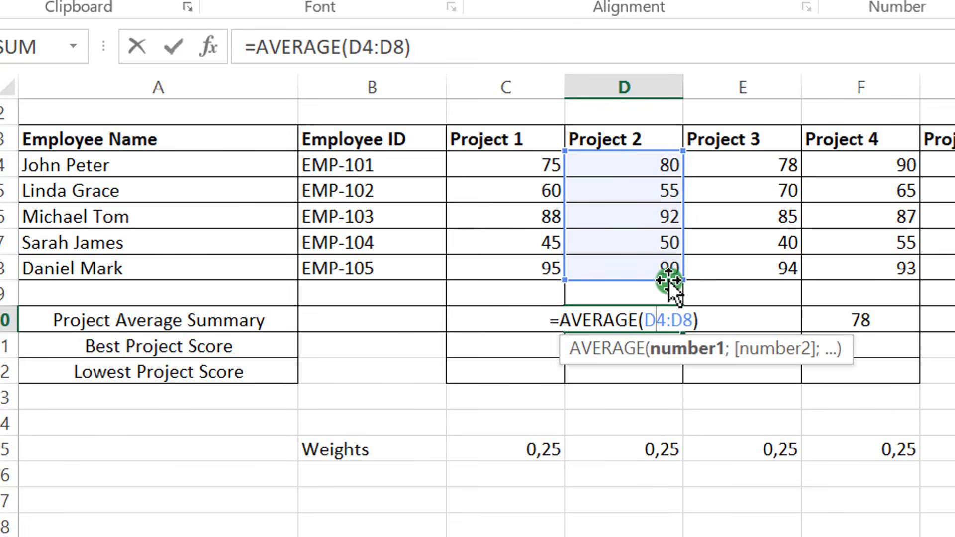
key("Return")
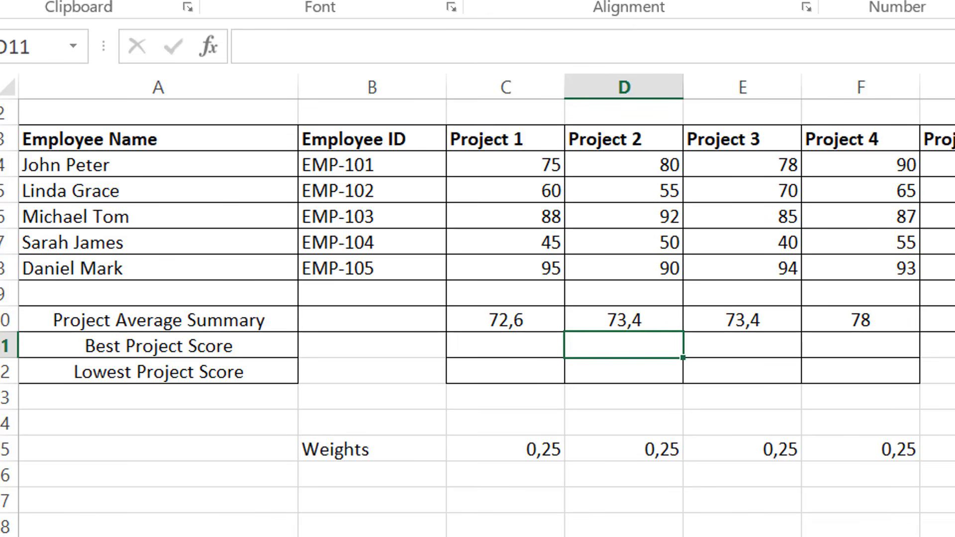
Switch to the Word document to read the Best Project Score question in section e, and return to the Excel workbook
key("alt+Tab")
scroll(876, 454, "down", 3)
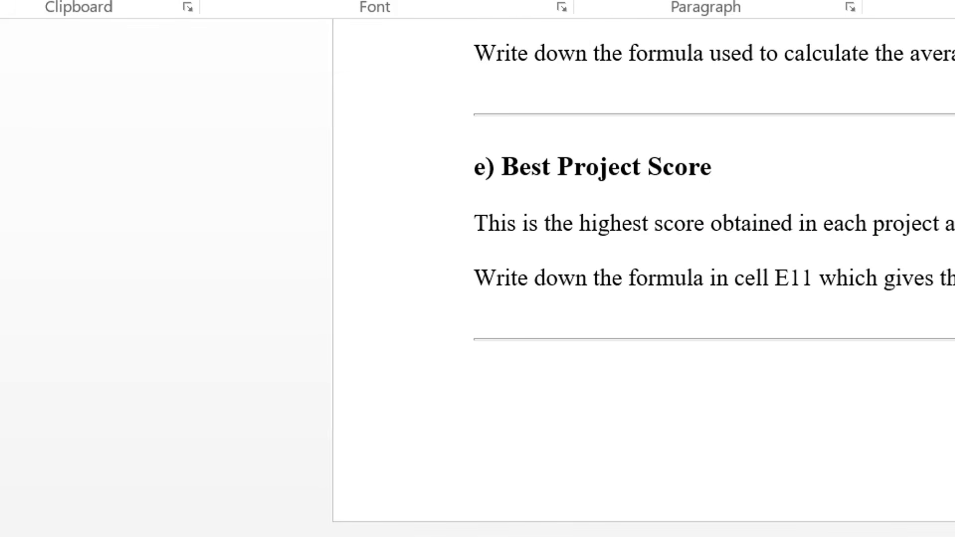
key("alt+Tab")
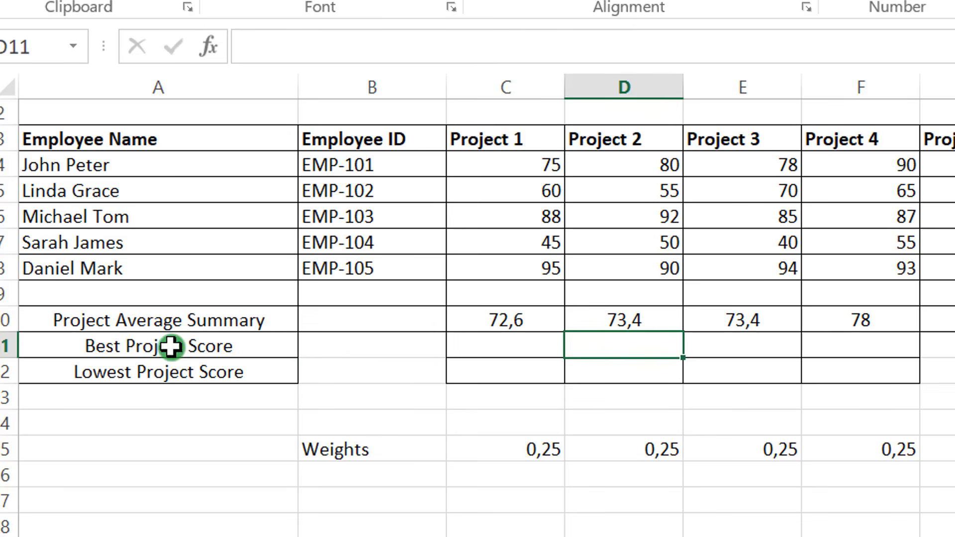
Enter =MAX(I4:I8) in C11 as the Best Project Score, using the Final Score column as the range
double_click(498, 352)
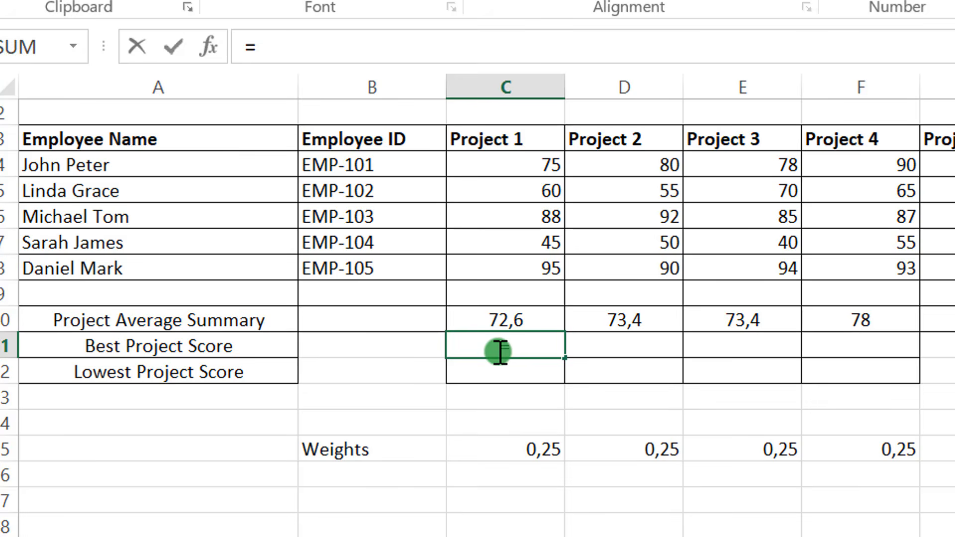
type("=max")
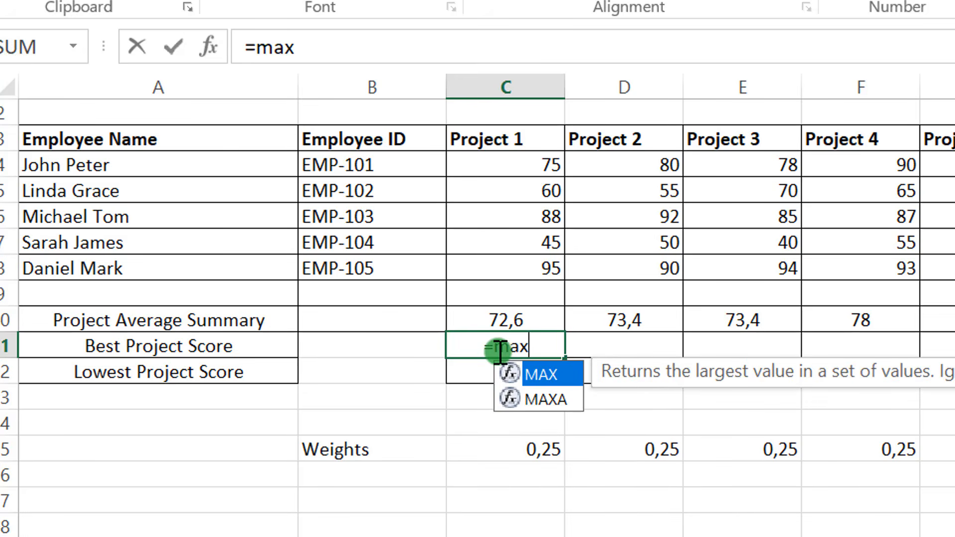
double_click(541, 373)
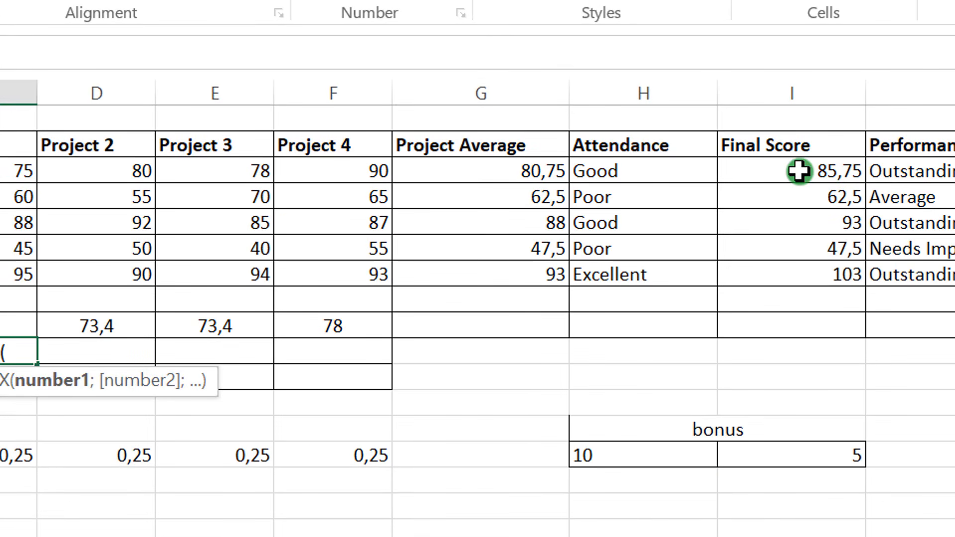
left_click_drag(798, 172, 794, 274)
type(")")
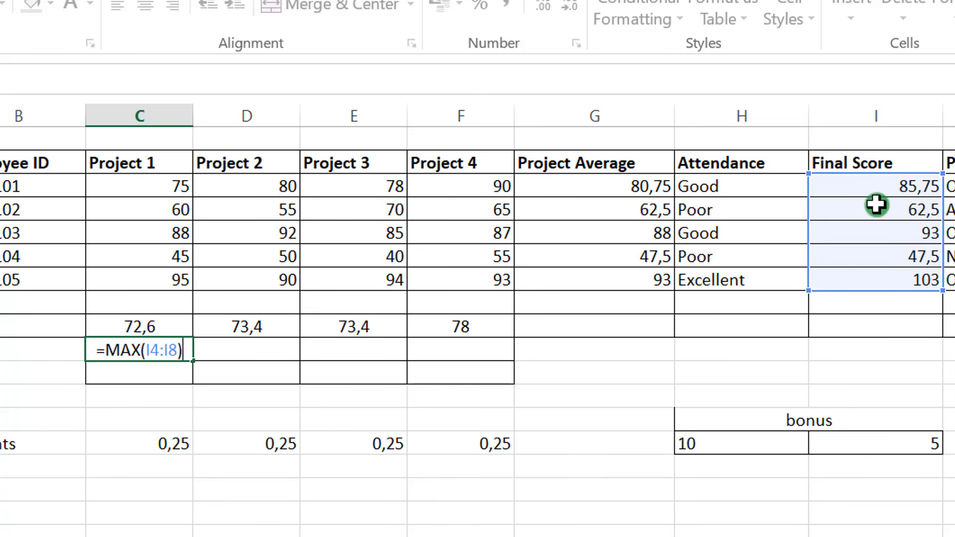
key("Return")
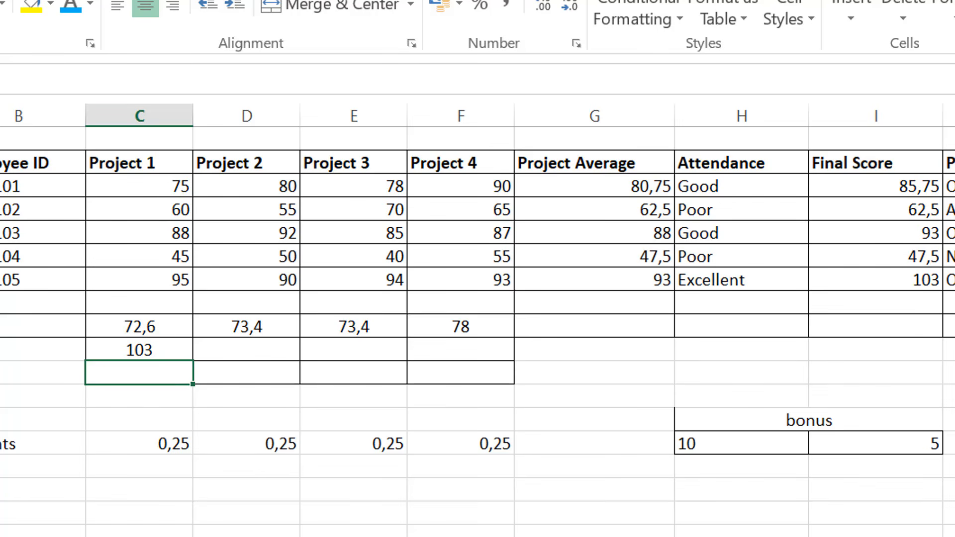
Enter =MIN(I4:I8) in C12 as the Lowest Project Score, using the Final Score column as the range
double_click(138, 372)
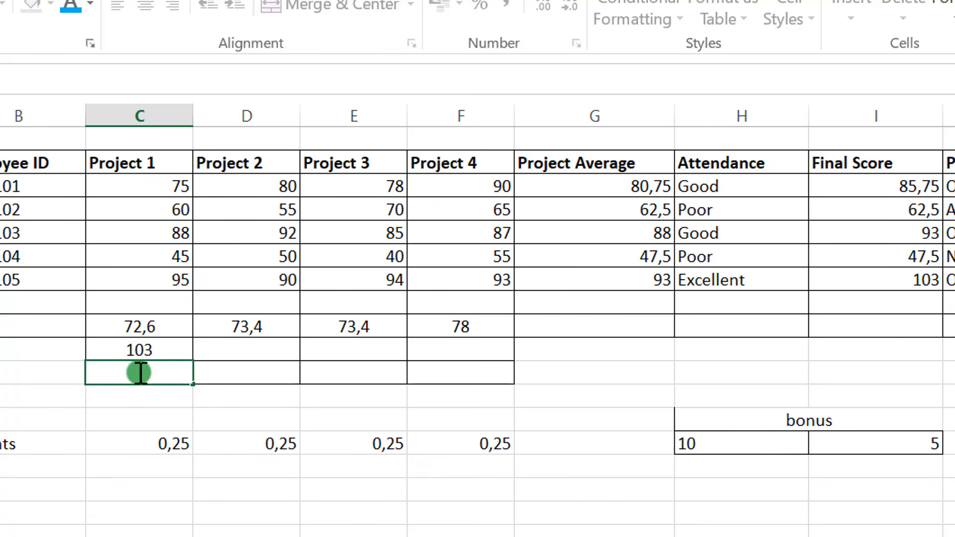
type("=min")
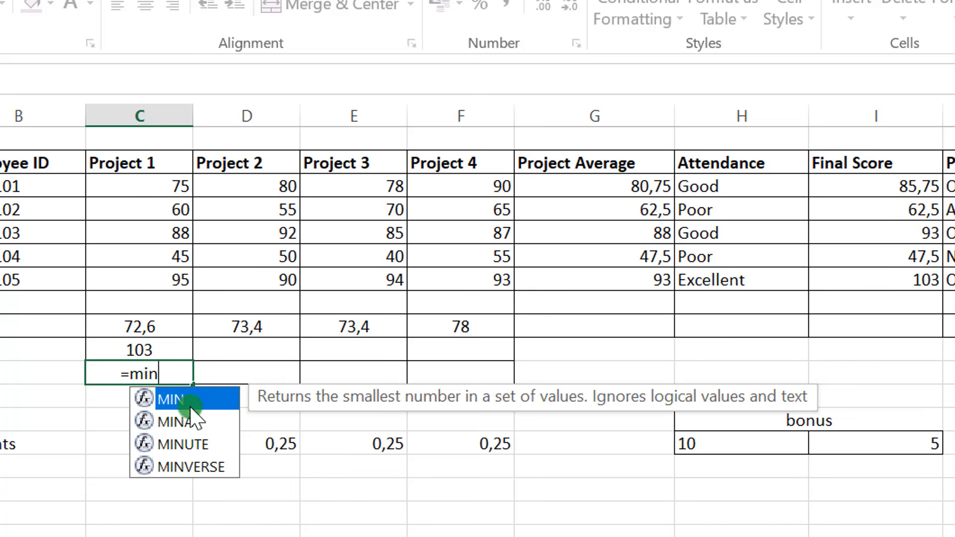
double_click(183, 403)
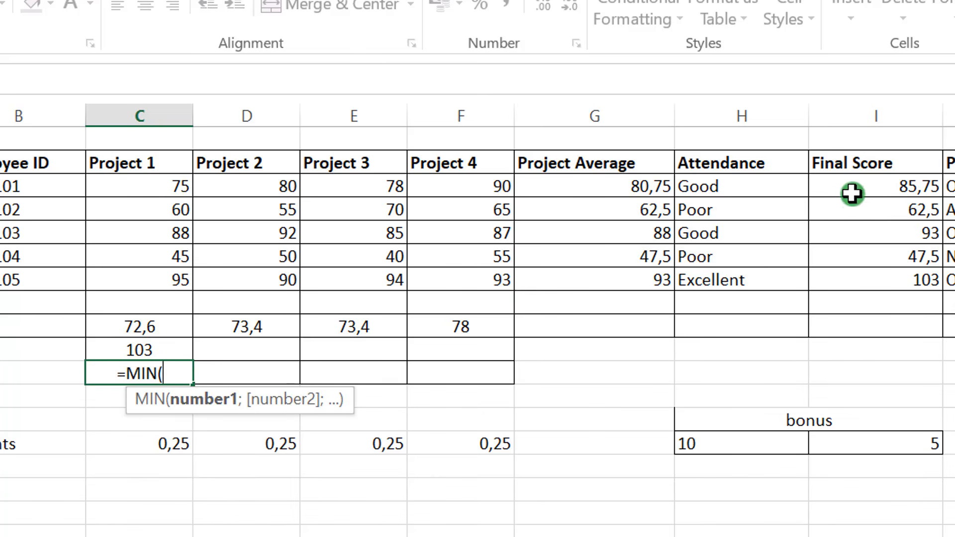
left_click_drag(870, 187, 886, 275)
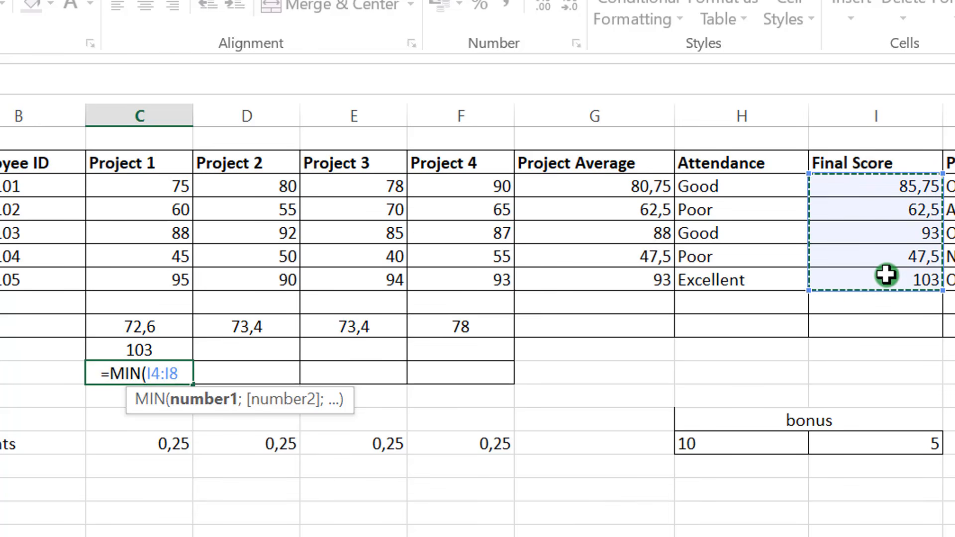
type(")")
key("Return")
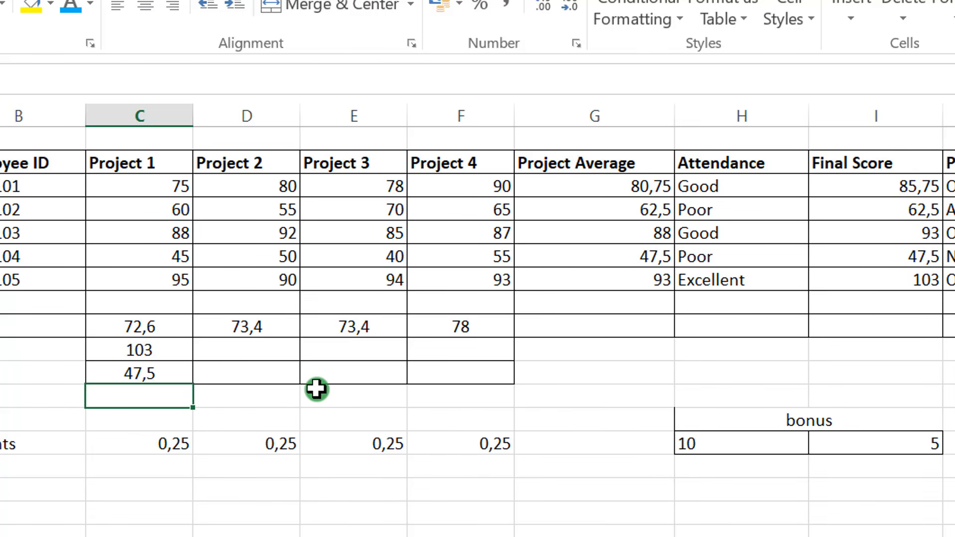
Review the Best and Lowest Project Score rows and examine the MAX formula in C11, leaving it as it is
left_click(128, 349)
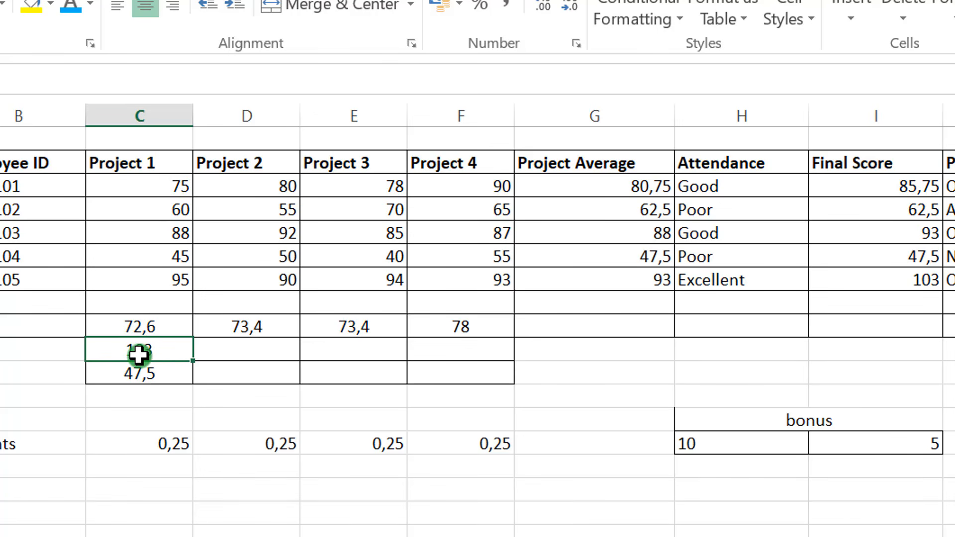
left_click(0, 351)
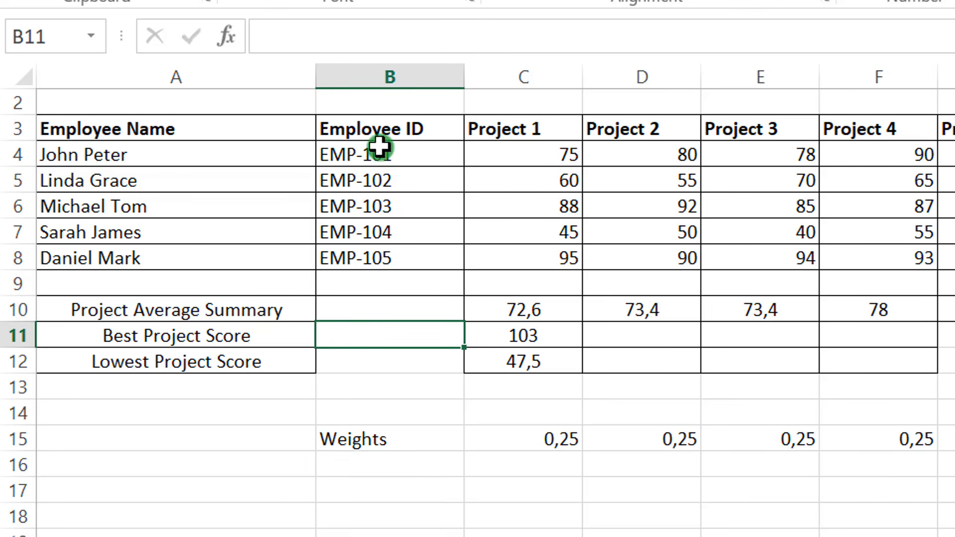
left_click(415, 370)
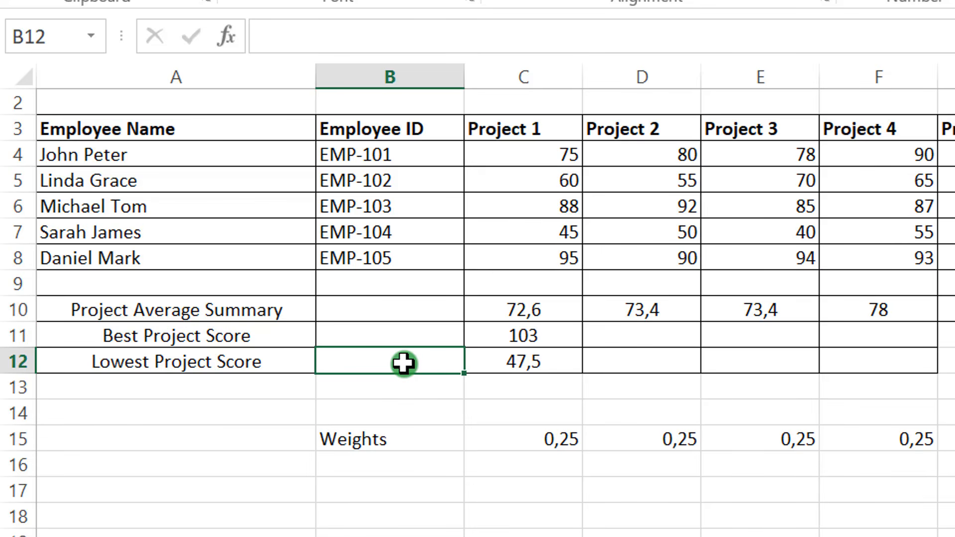
double_click(522, 336)
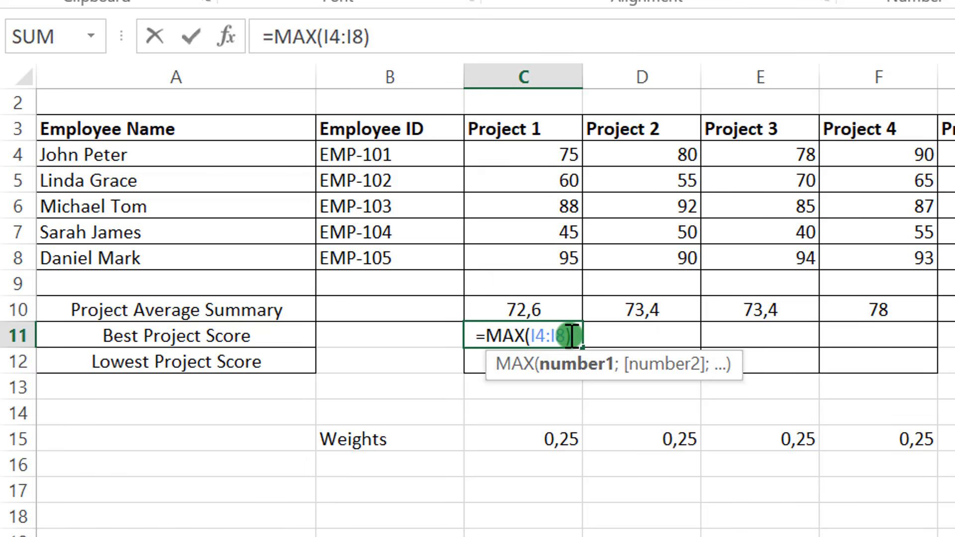
key("Return")
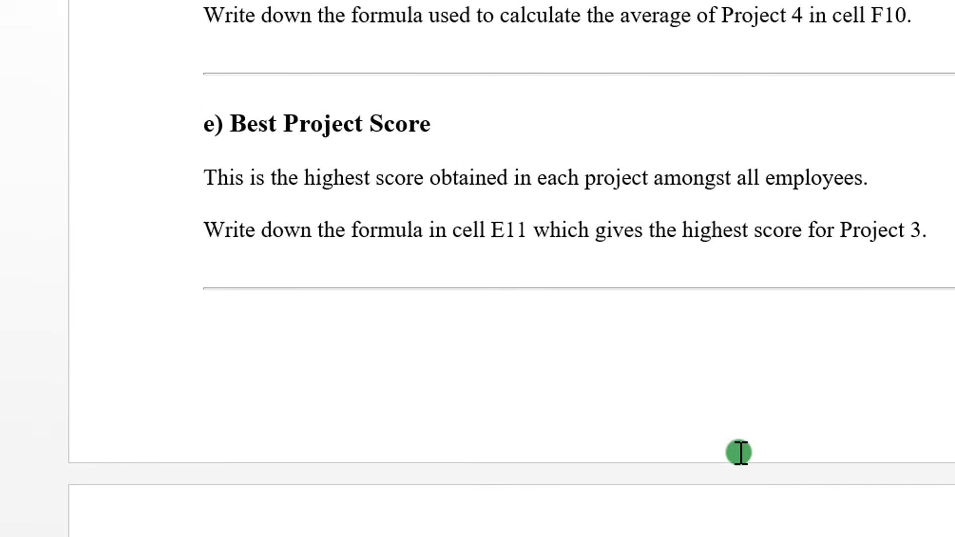
Read the Lowest Project Score, Rating Count and Formatting questions in the Word document, checking the Performance Grade column in Excel
scroll(636, 347, "down", 5)
scroll(637, 347, "down", 3)
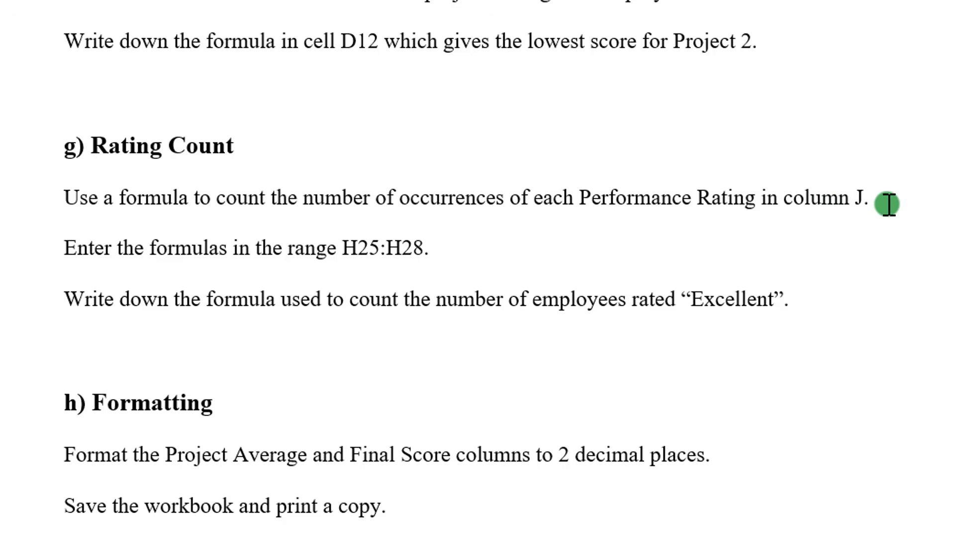
mouse_move(759, 536)
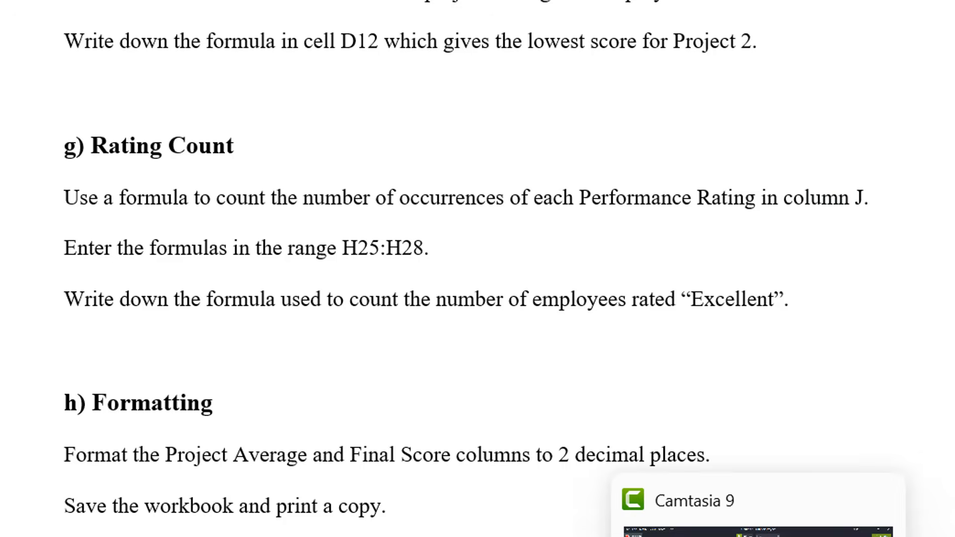
left_click(689, 536)
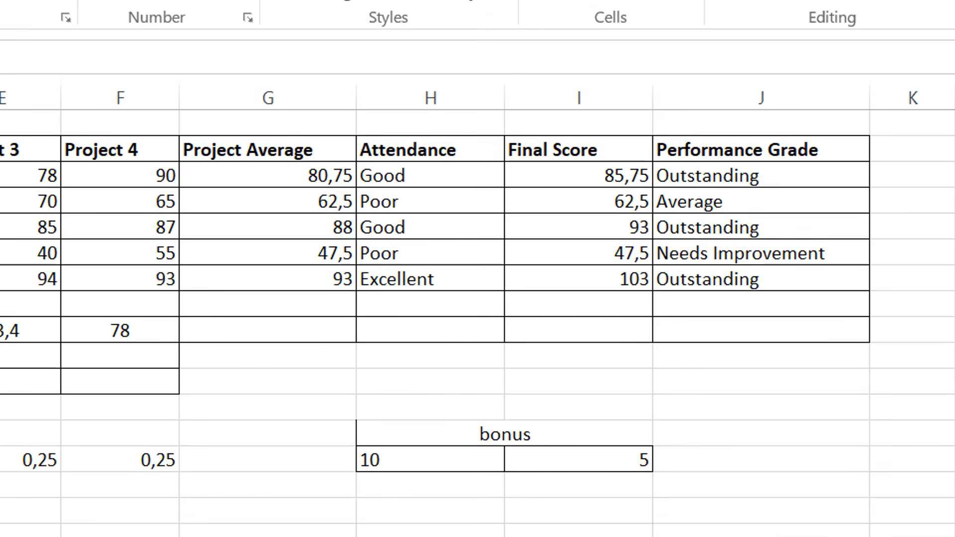
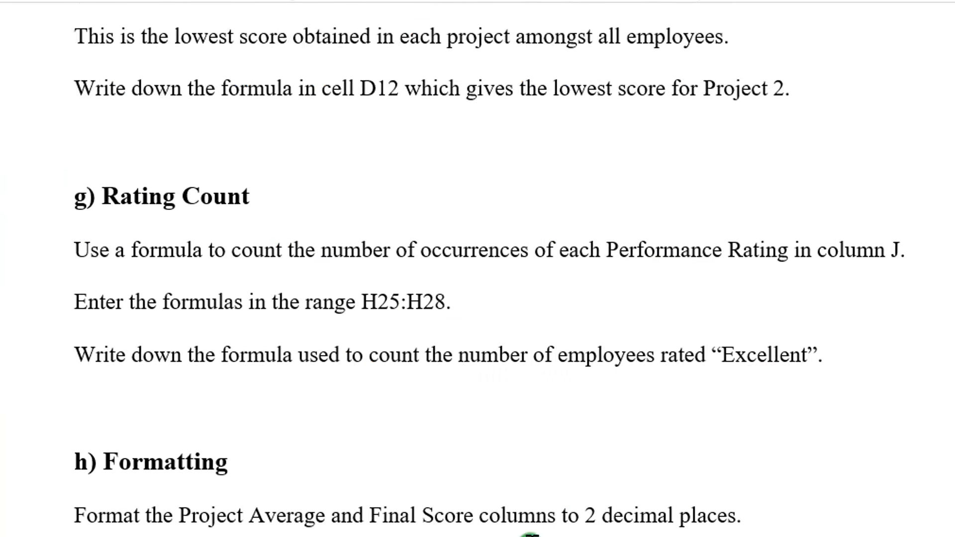
scroll(477, 298, "down", 2)
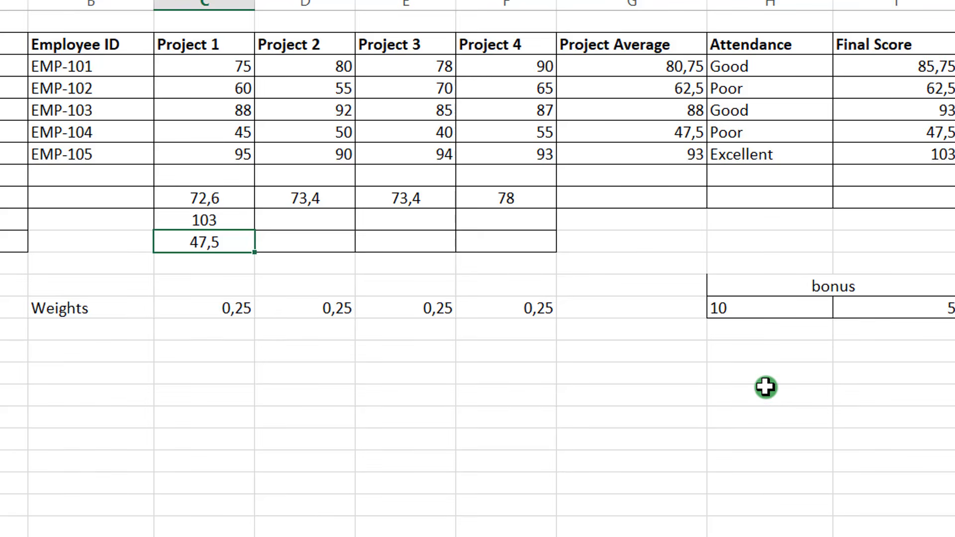
Look over the empty cells of column H below the bonus table in Excel for a place for the rating count
scroll(765, 387, "down", 1)
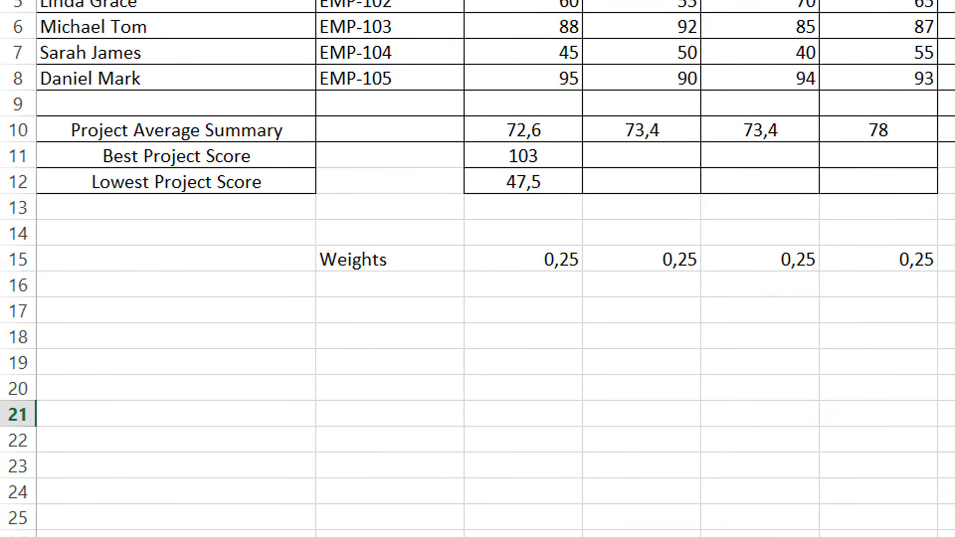
left_click(950, 466)
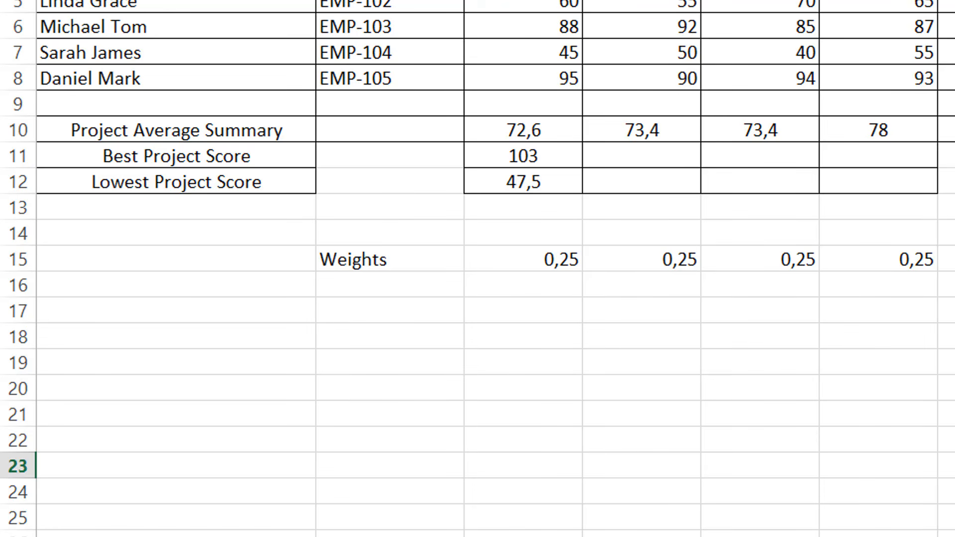
left_click(950, 533)
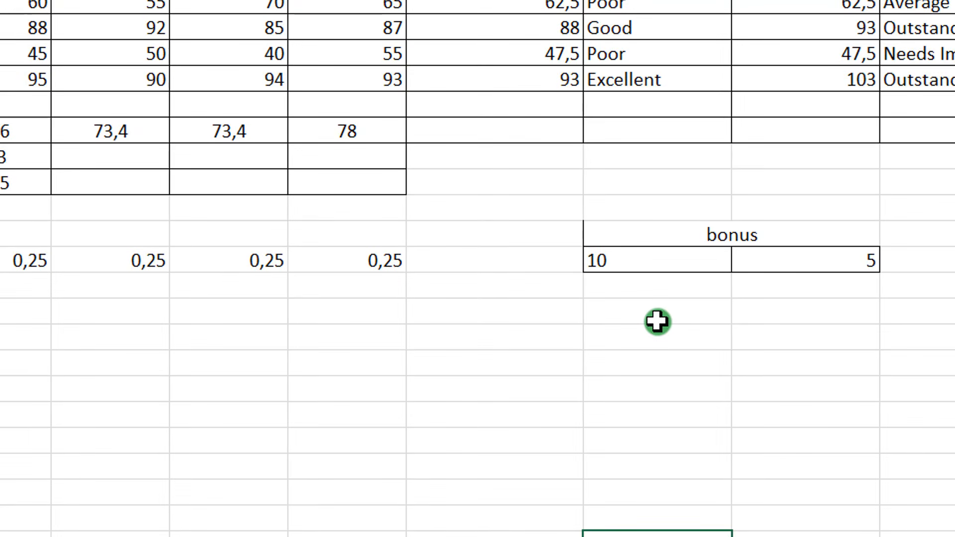
left_click(631, 314)
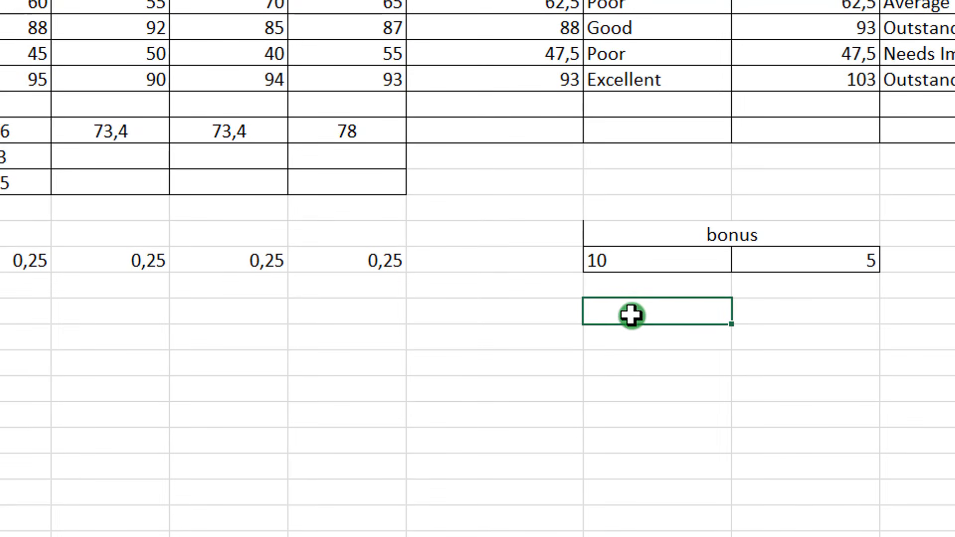
left_click(636, 404)
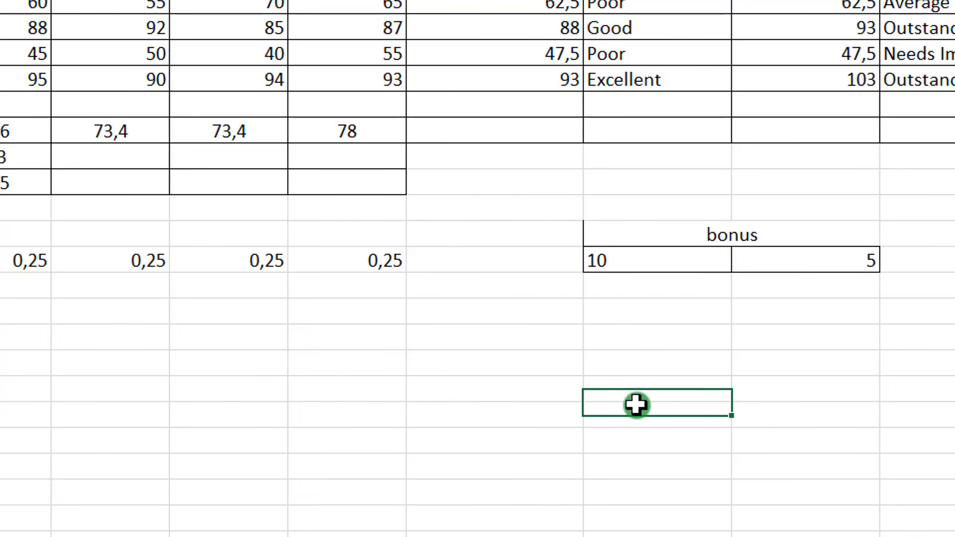
left_click(632, 321)
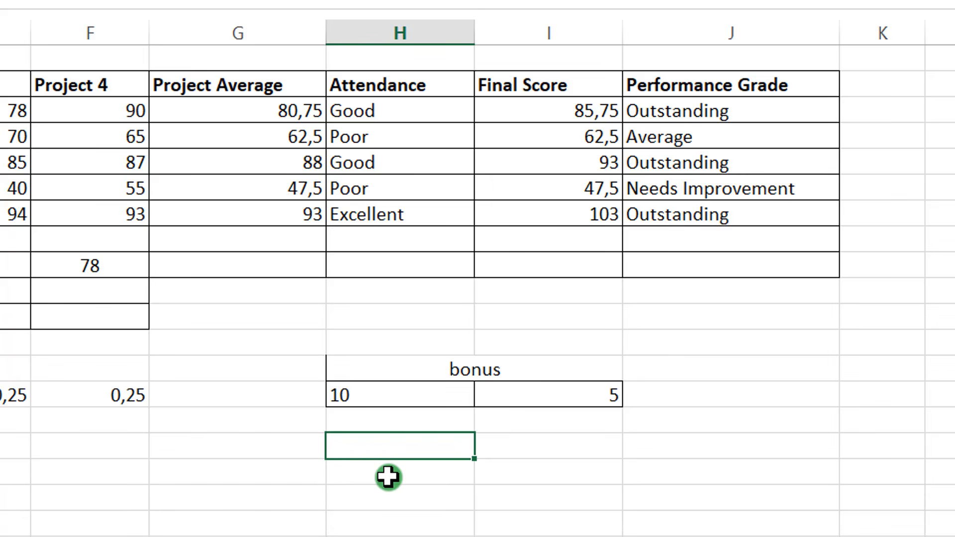
left_click(387, 475)
left_click(402, 503)
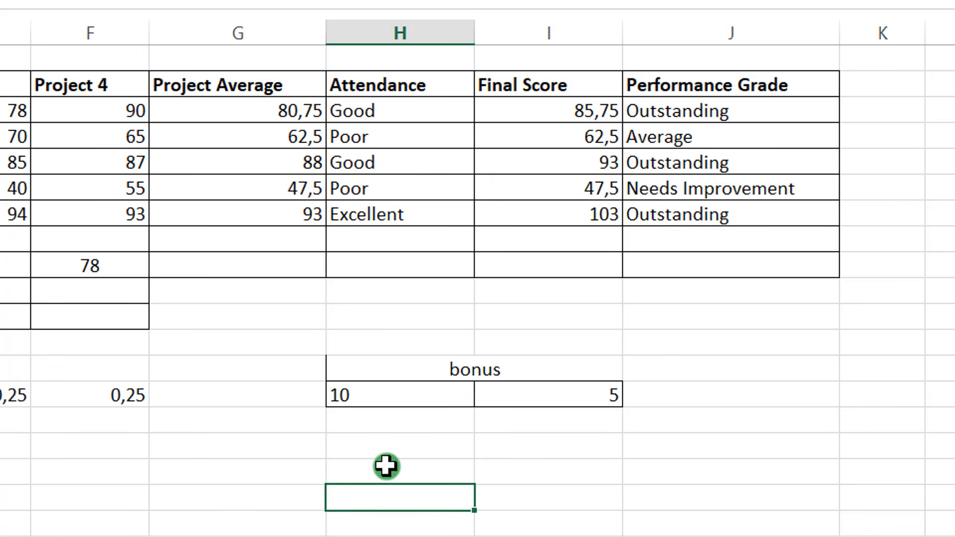
Enter =COUNTIF(J4:J8;"Outsaranding") in H17, two rows below the bonus values, using the Performance Grade cells as the range
left_click(373, 444)
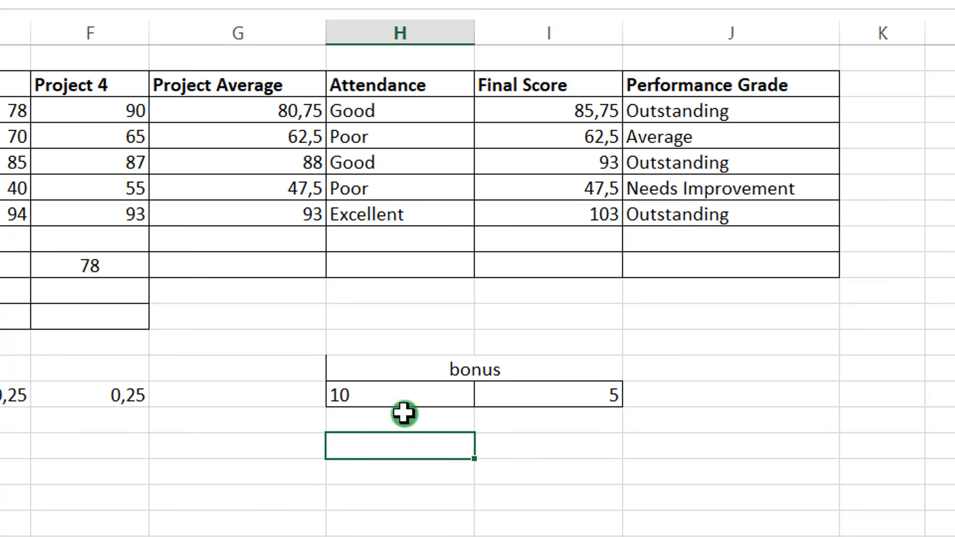
double_click(376, 447)
type("=")
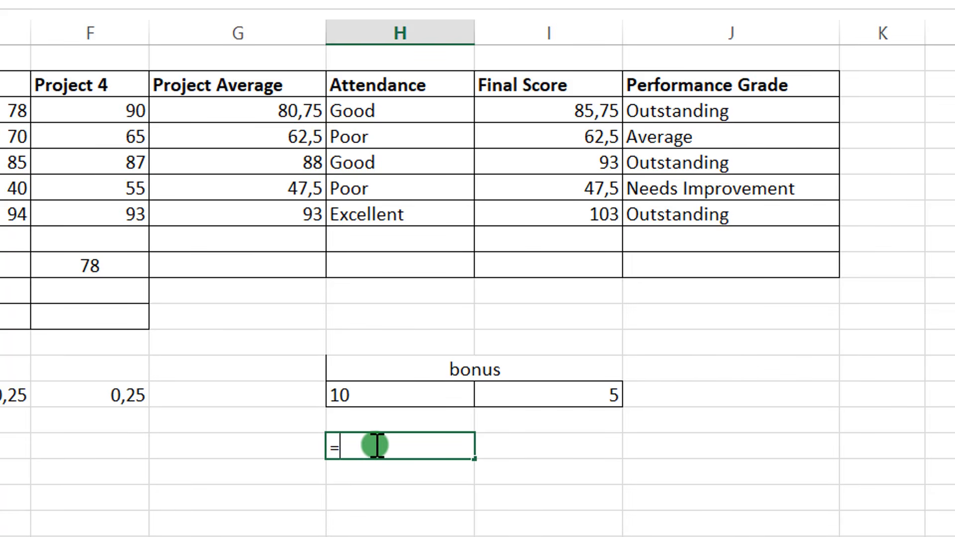
type("count")
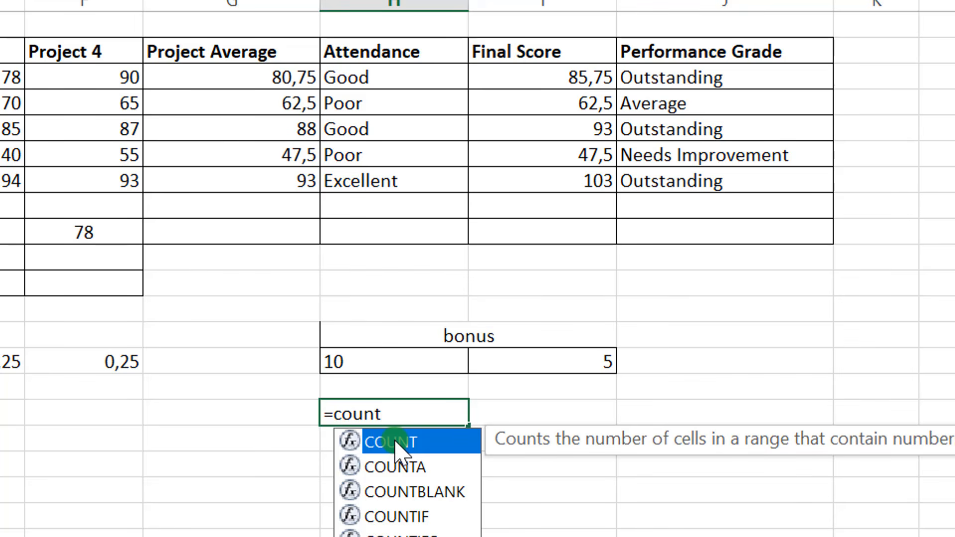
double_click(423, 516)
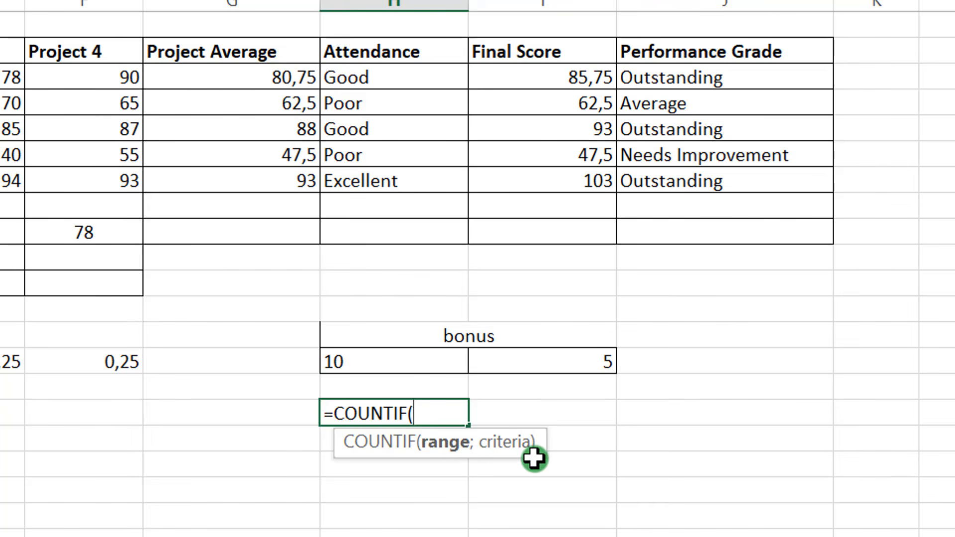
left_click(721, 85)
left_click_drag(721, 85, 746, 185)
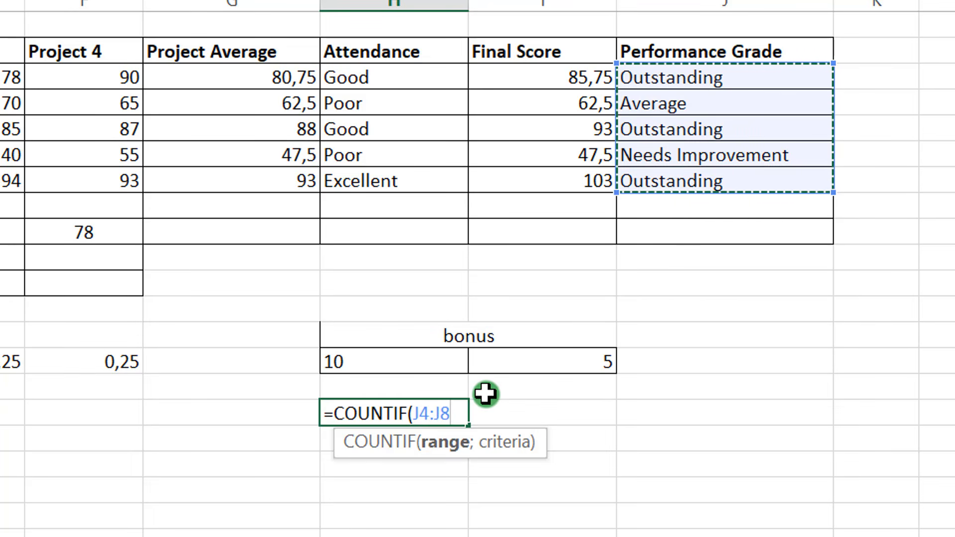
type(";")
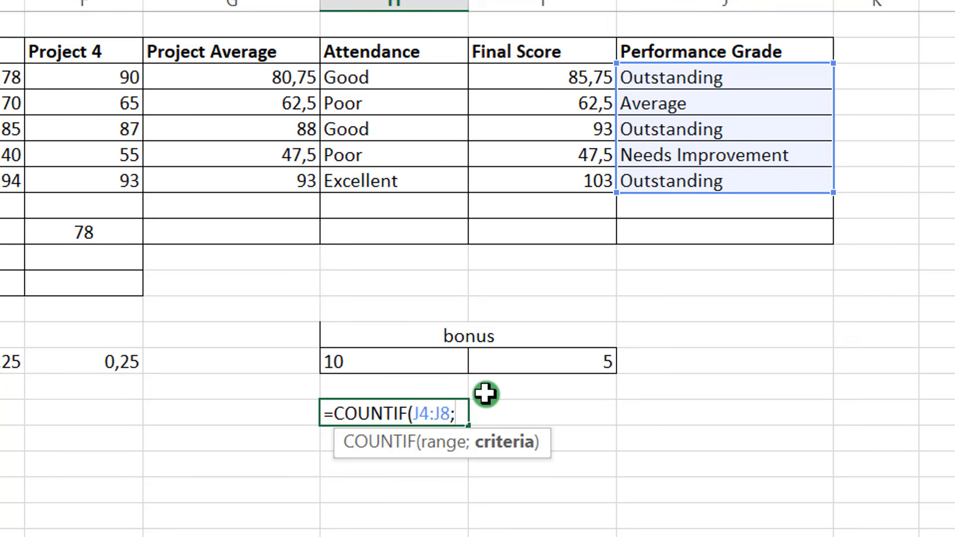
type("\"Outsarandi")
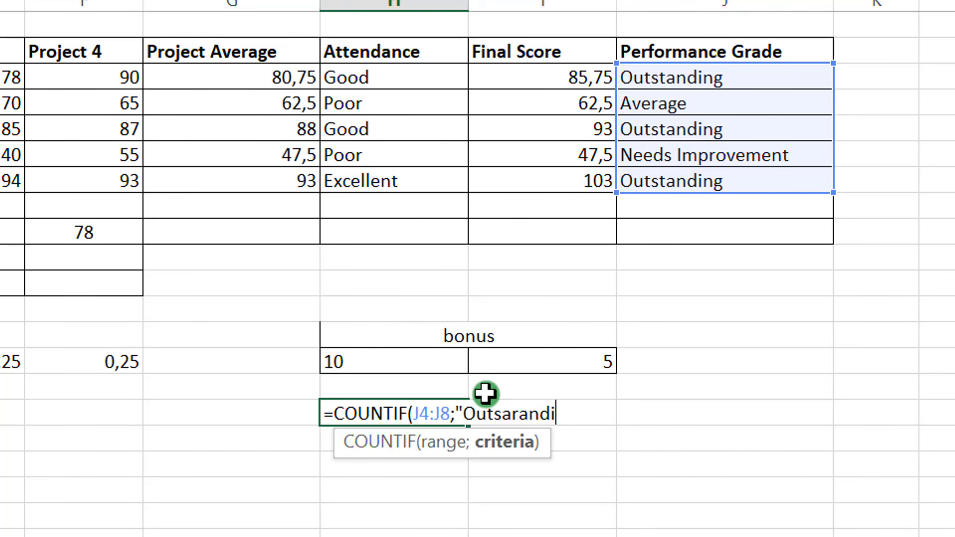
type("ng\")")
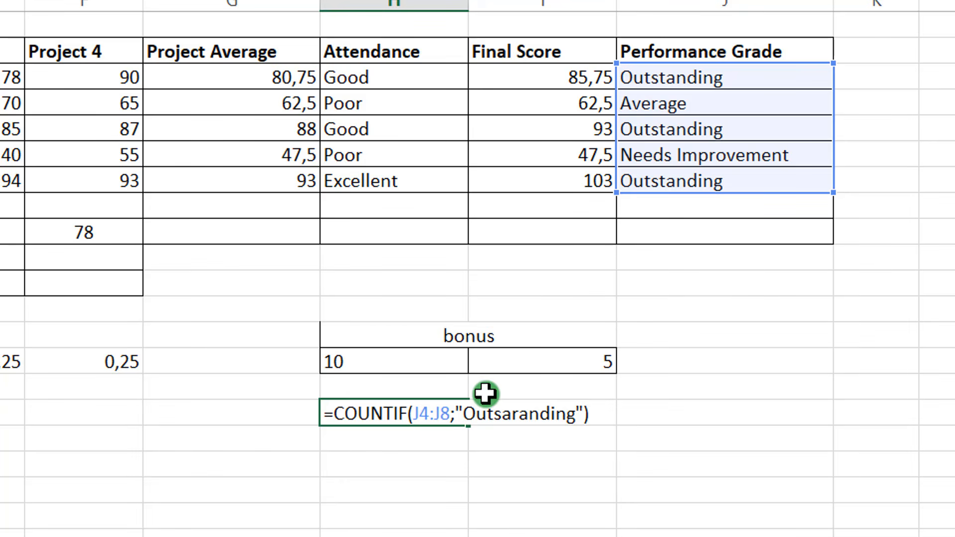
key("Return")
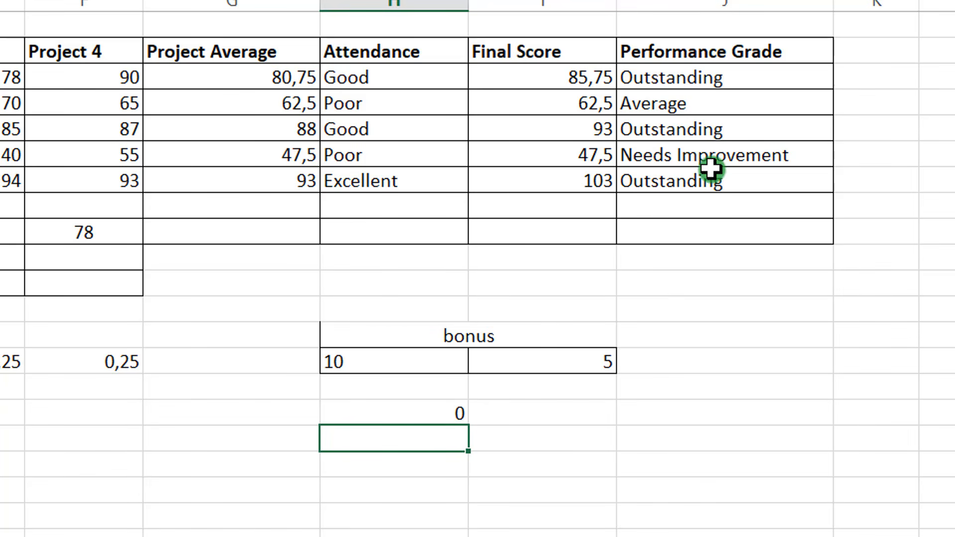
Correct the spelling of the COUNTIF criterion in H17 to "Outstanding"
double_click(435, 415)
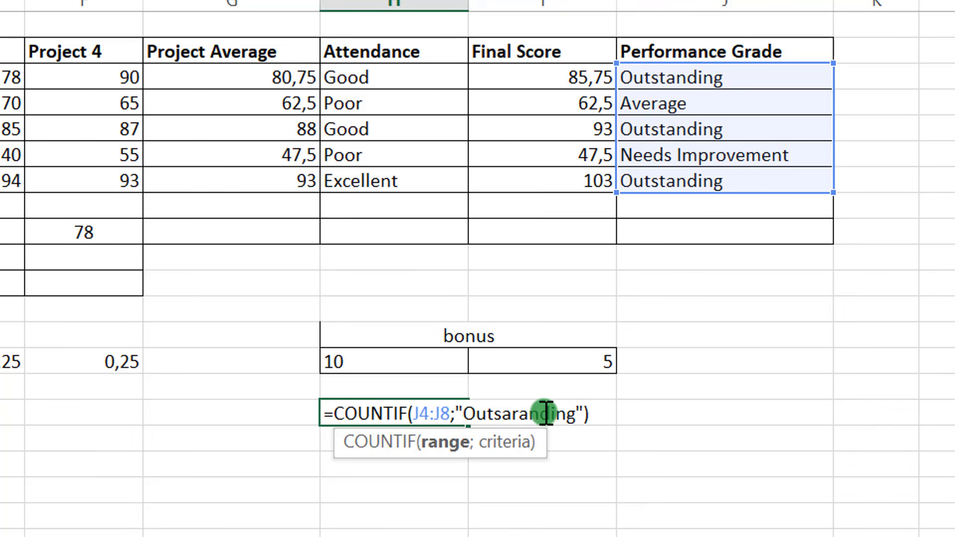
left_click(522, 414)
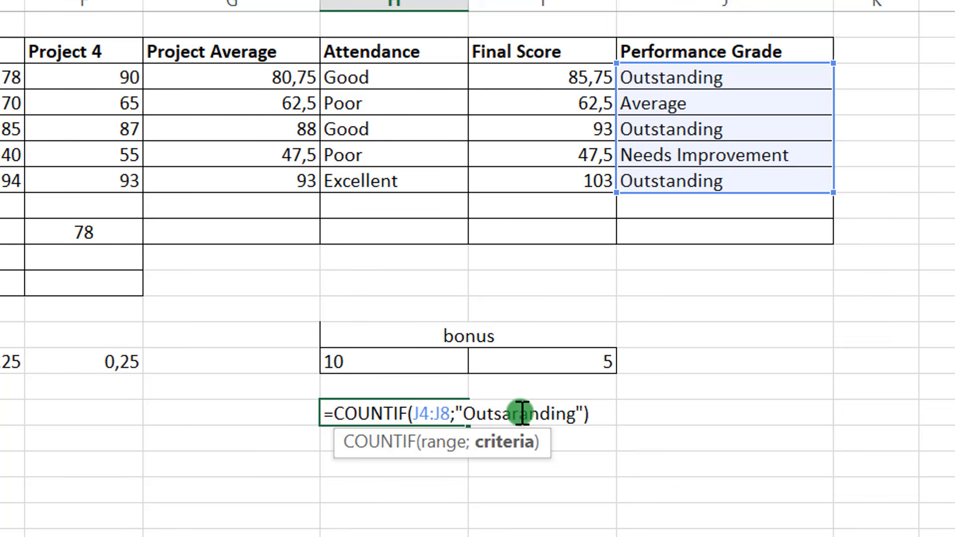
key("BackSpace")
key("BackSpace")
key("BackSpace")
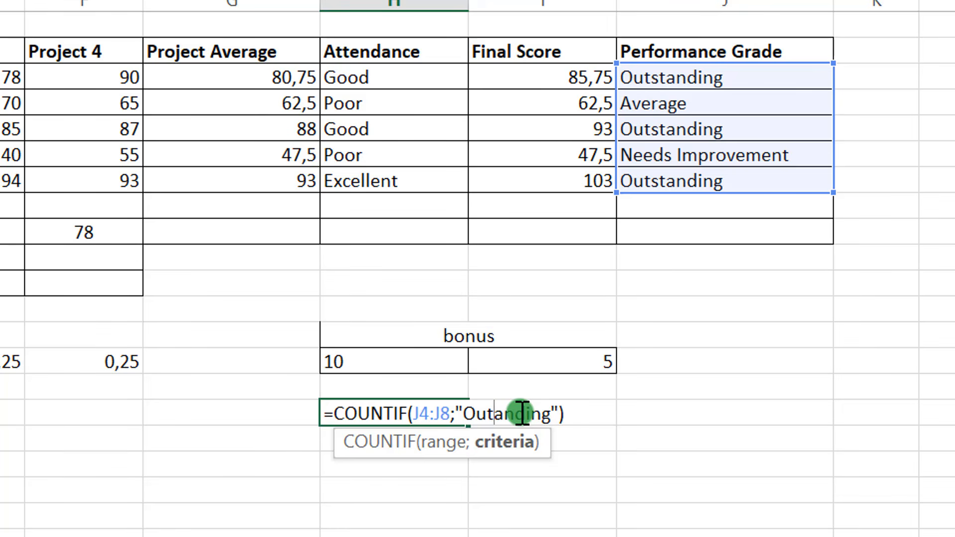
type("s")
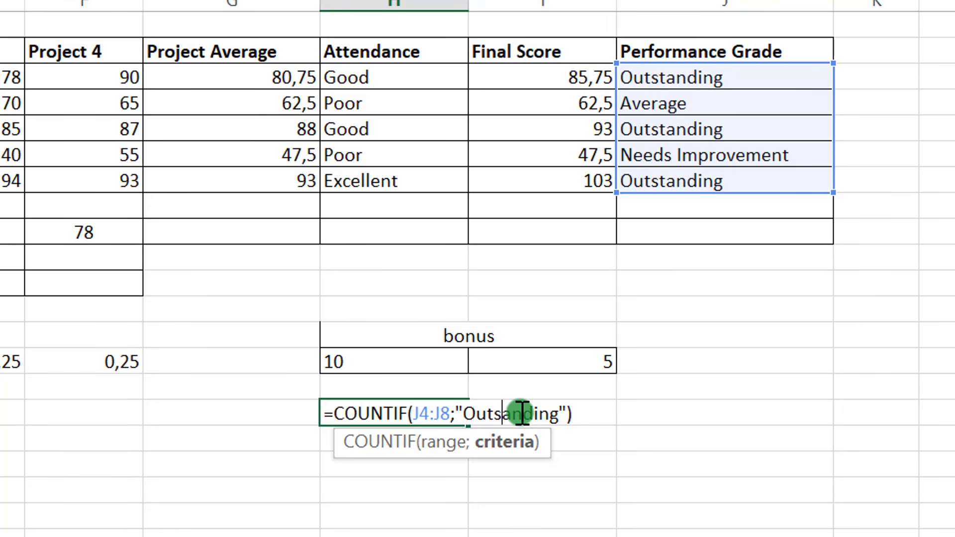
type("t")
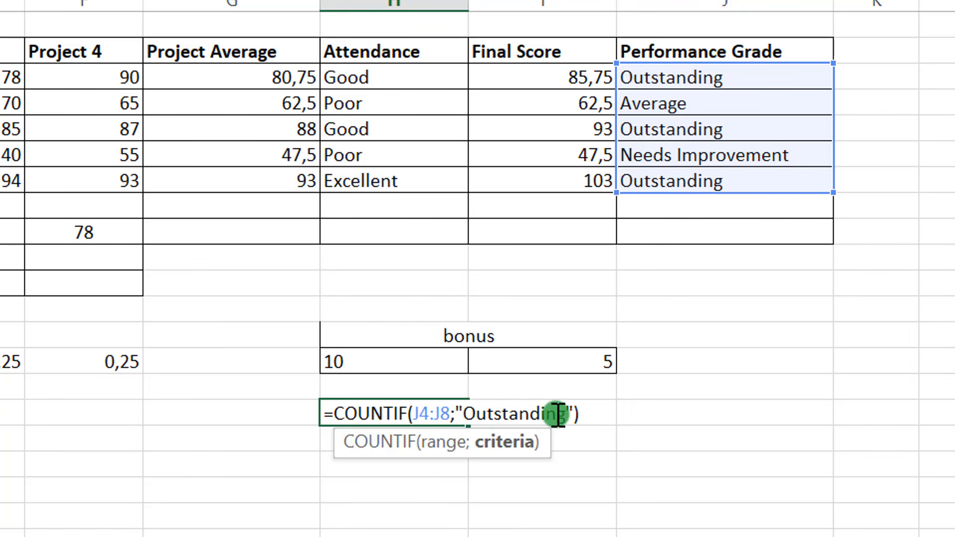
key("Return")
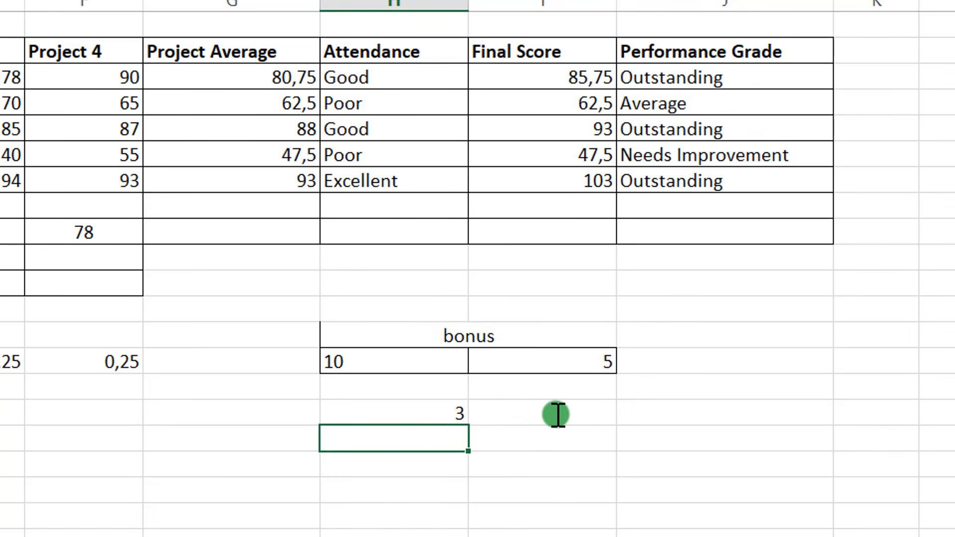
left_click(422, 413)
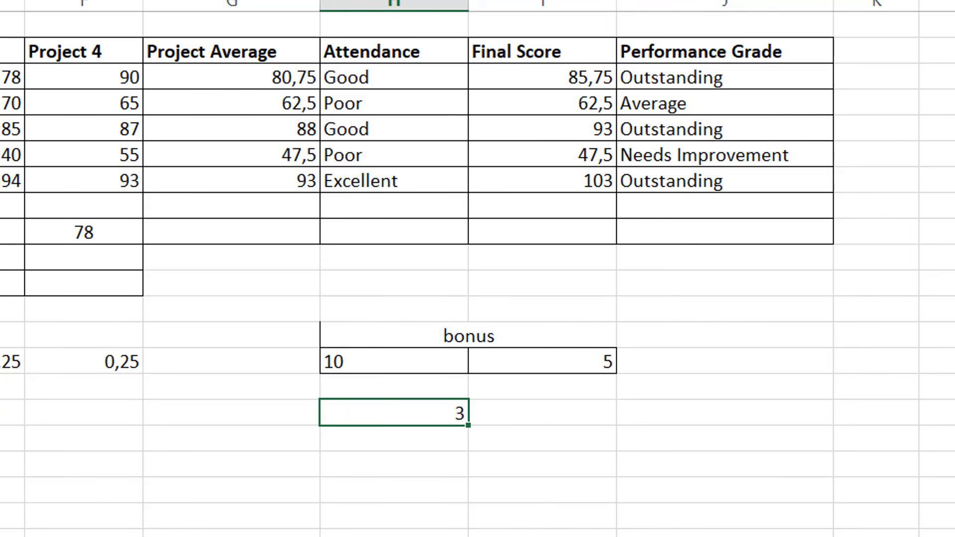
Enter =COUNTIF(J4:J8;"Average") in H18, directly below the Outstanding count
left_click(366, 441)
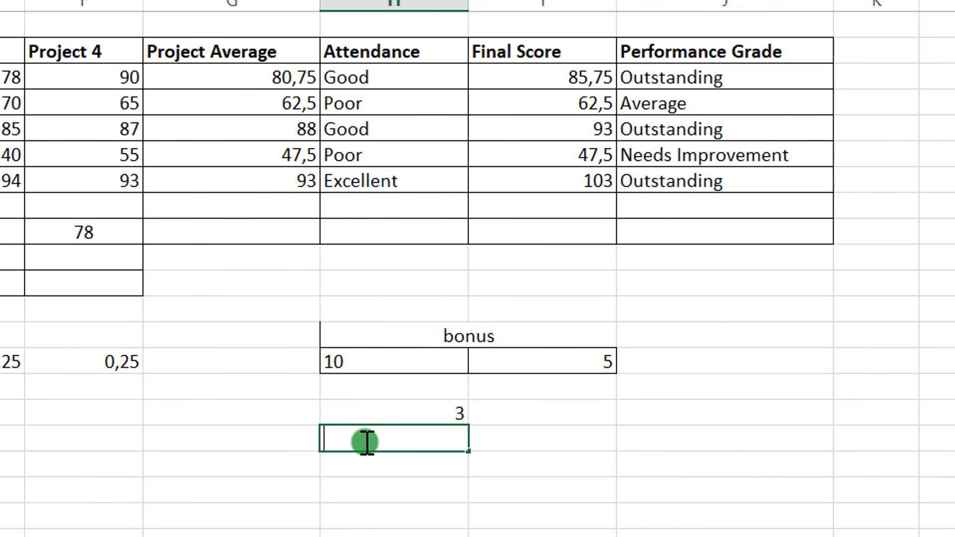
type("=")
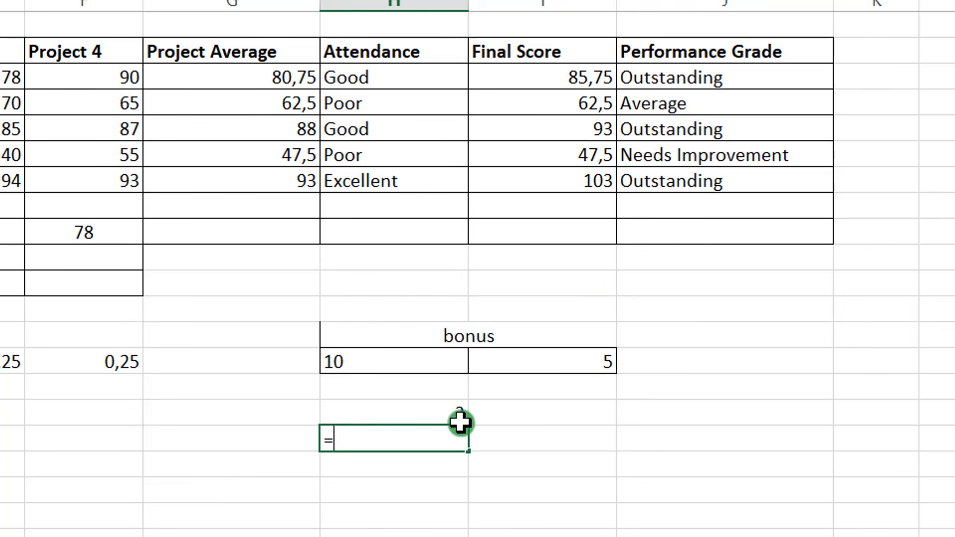
type("count")
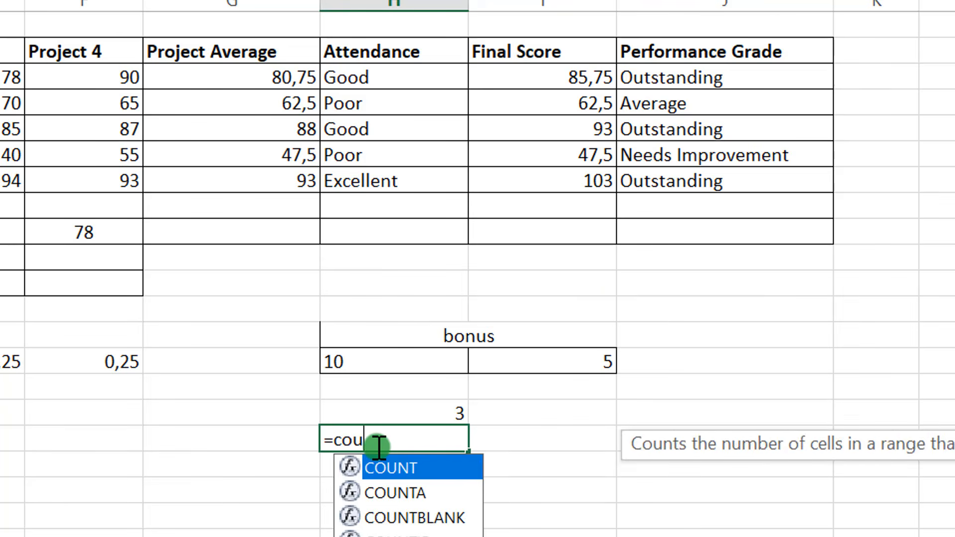
double_click(437, 531)
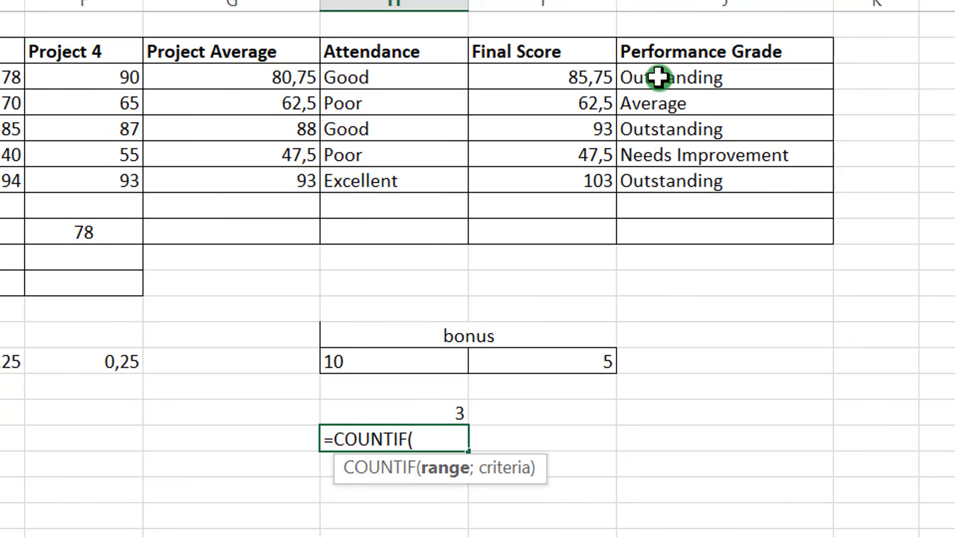
left_click_drag(658, 77, 684, 181)
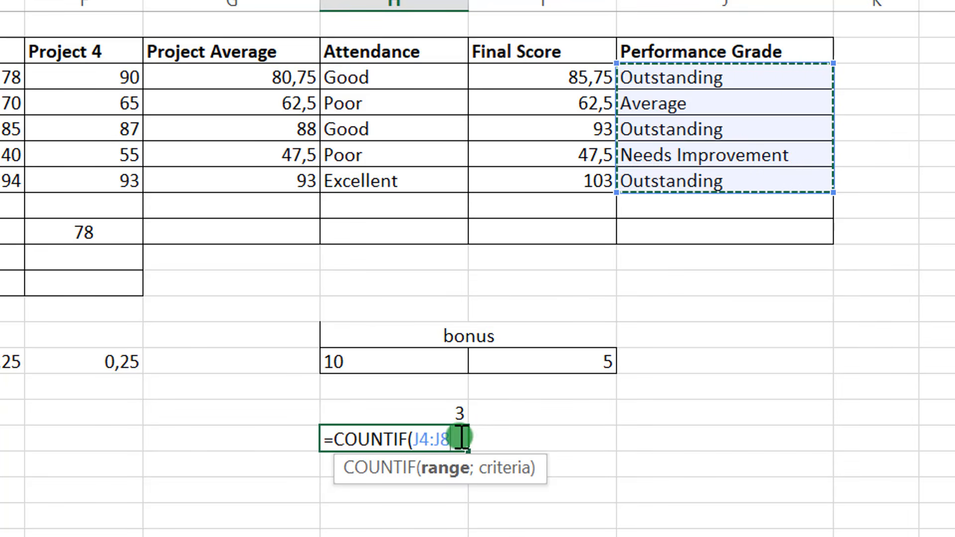
type(";\"Average")
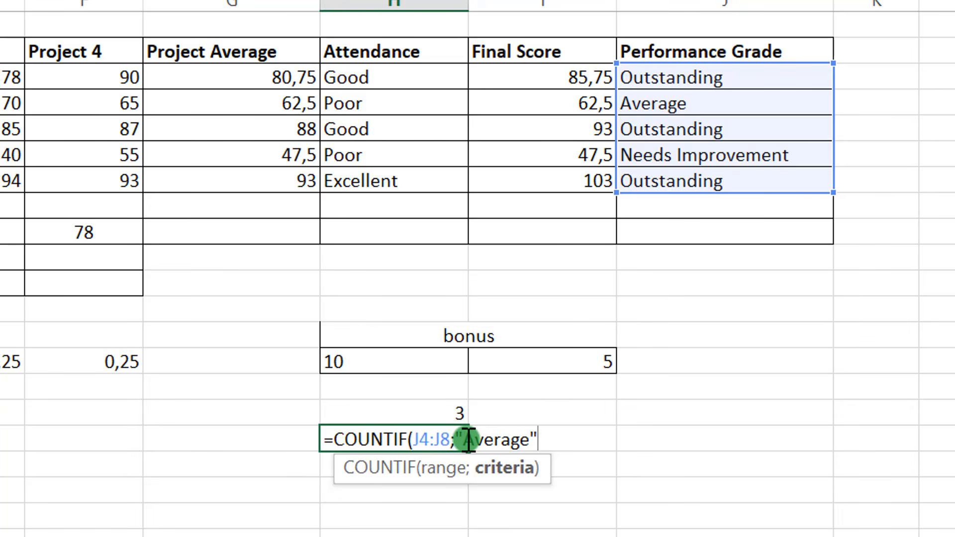
left_click(571, 443)
key("Return")
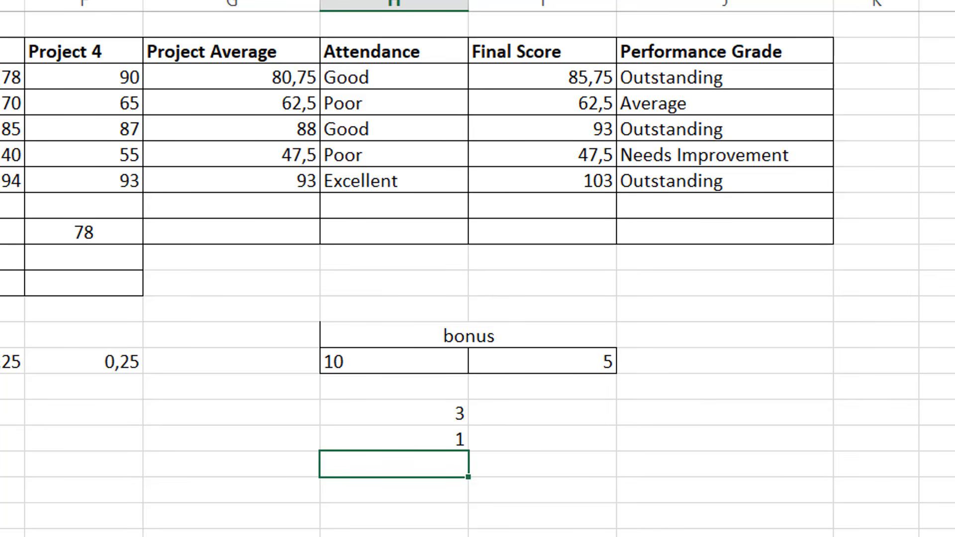
Check the Formatting question in the Word document, and format the Project Average values G4:G8 in Excel to 2 decimal places
left_click(387, 531)
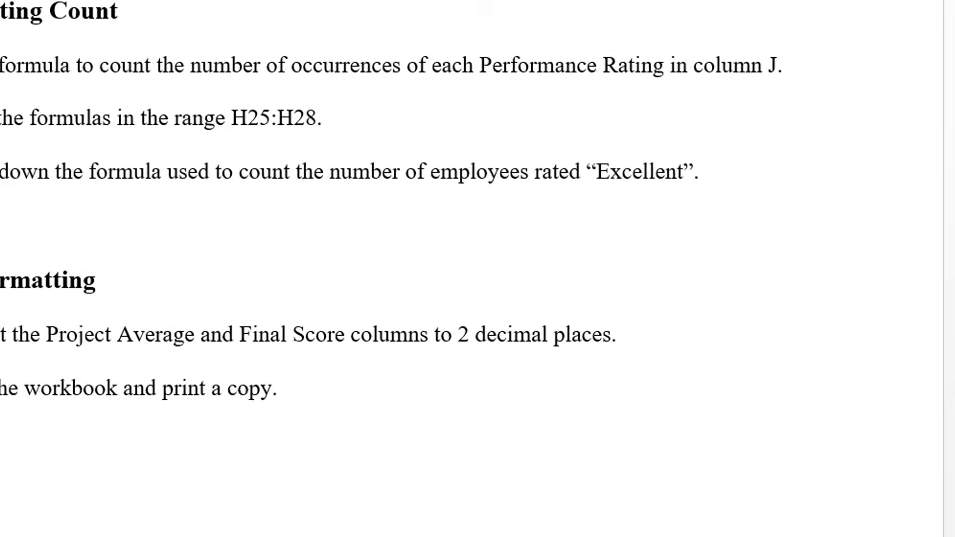
scroll(541, 493, "down", 3)
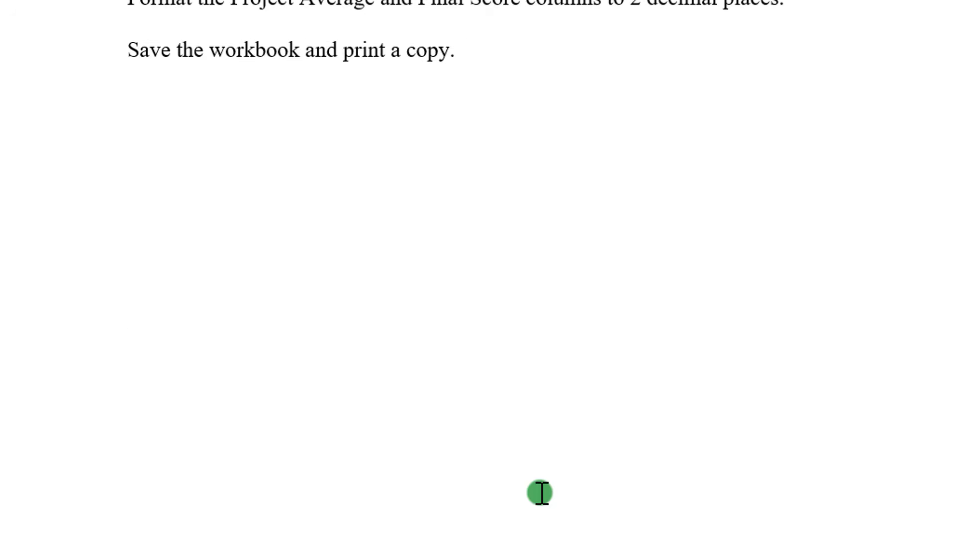
scroll(541, 493, "up", 3)
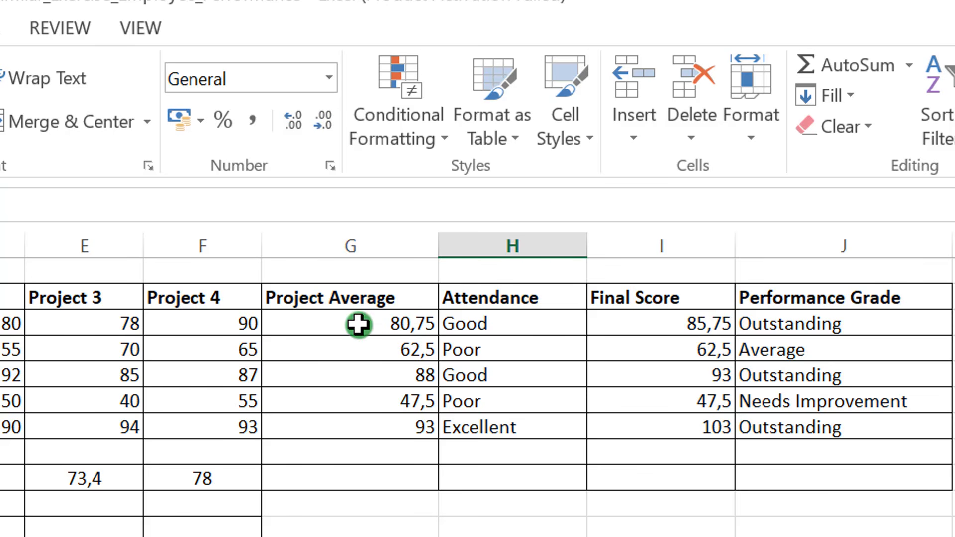
left_click_drag(341, 321, 353, 423)
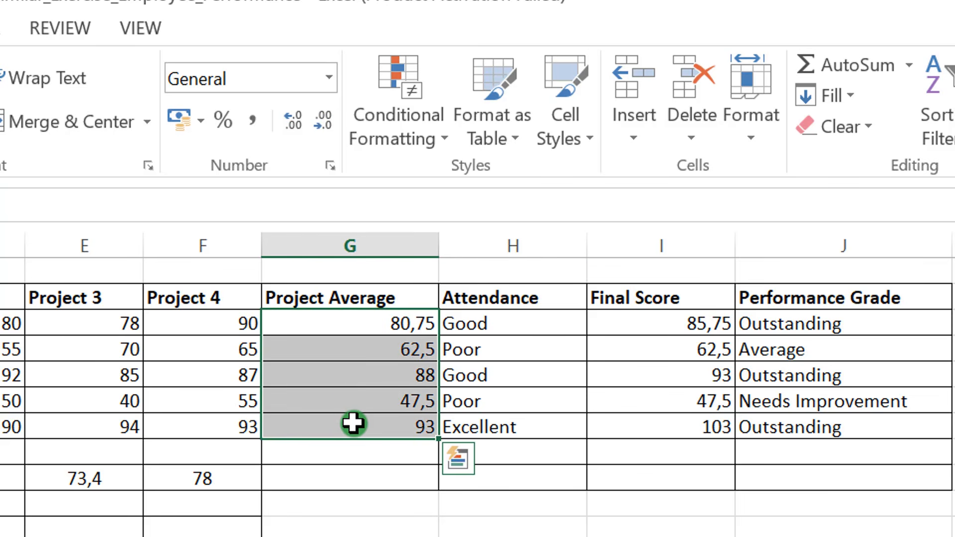
left_click(295, 124)
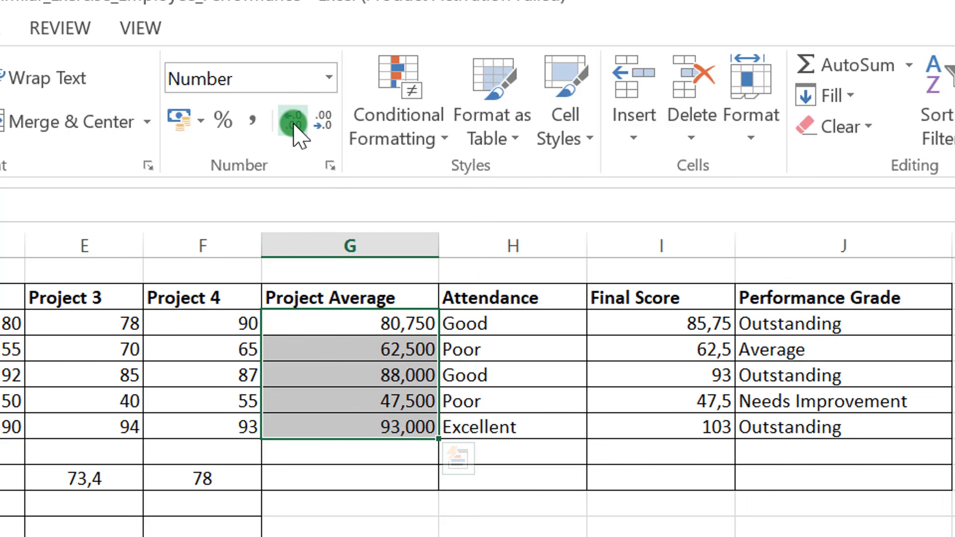
left_click(325, 125)
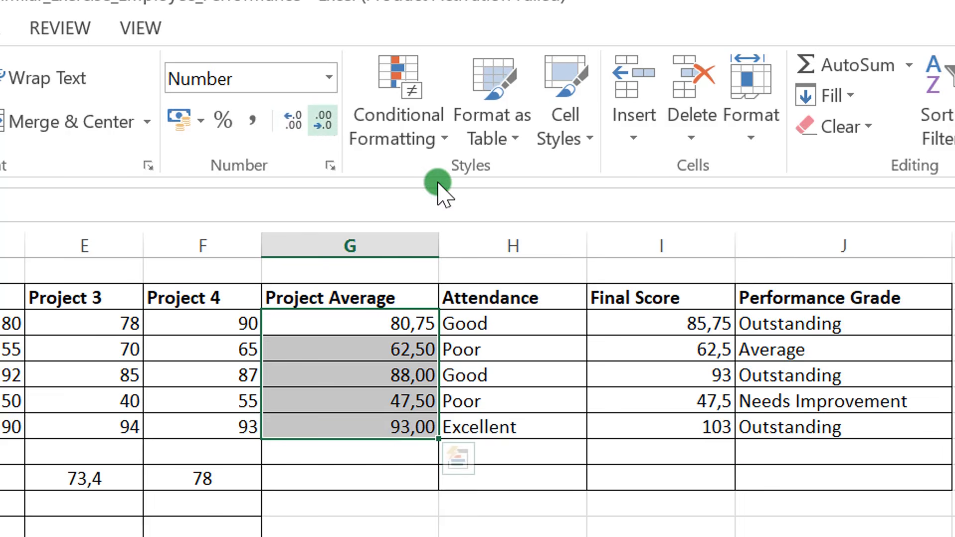
Format the Final Score values I4:I8 to 2 decimal places and deselect the range
left_click_drag(672, 317, 684, 424)
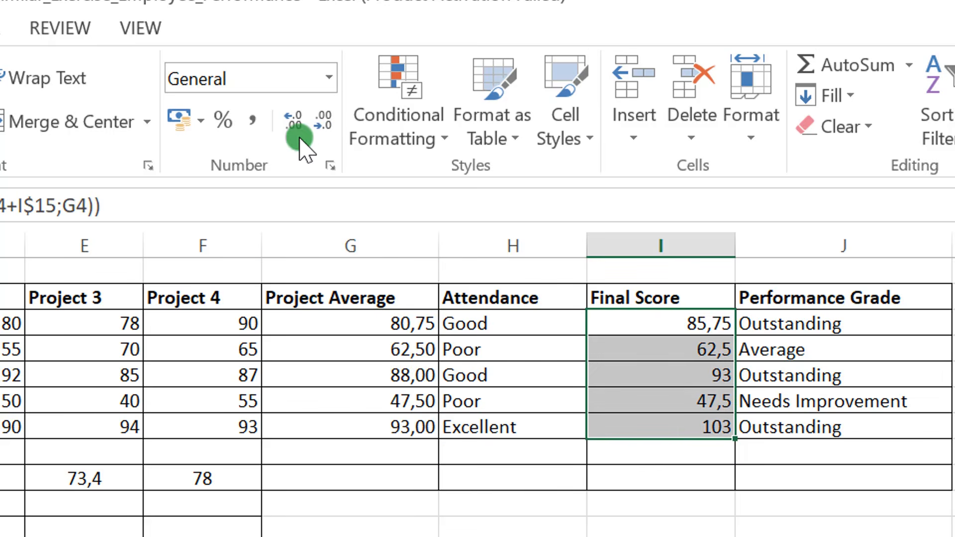
left_click(294, 121)
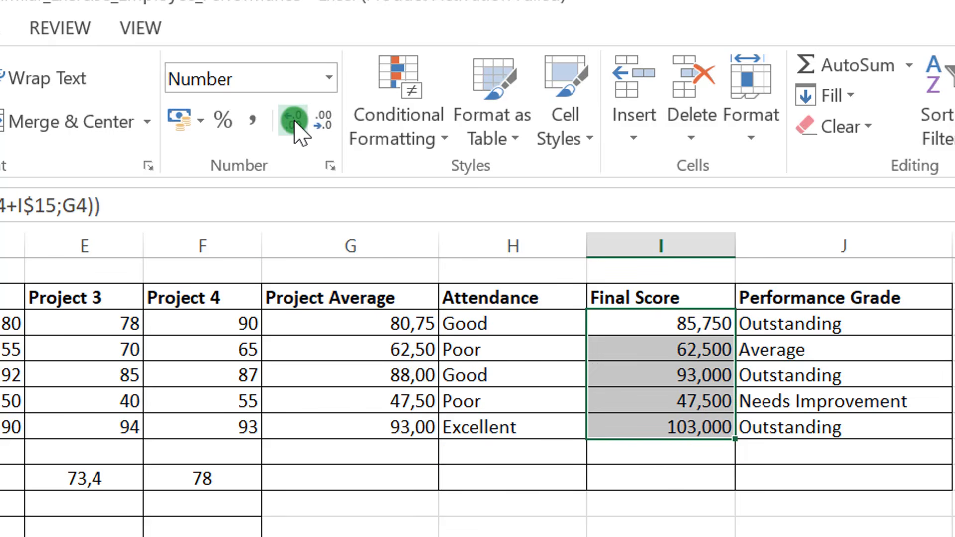
left_click(327, 122)
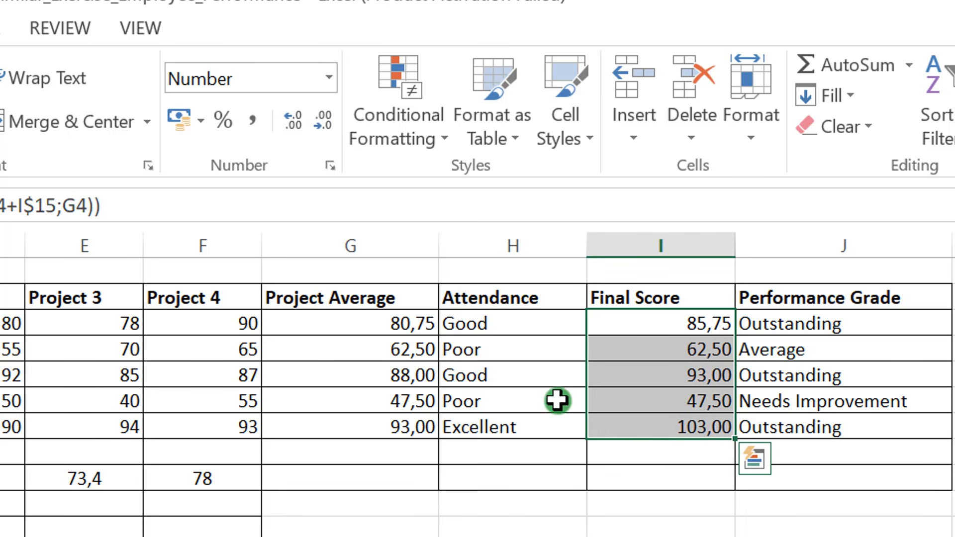
left_click(646, 535)
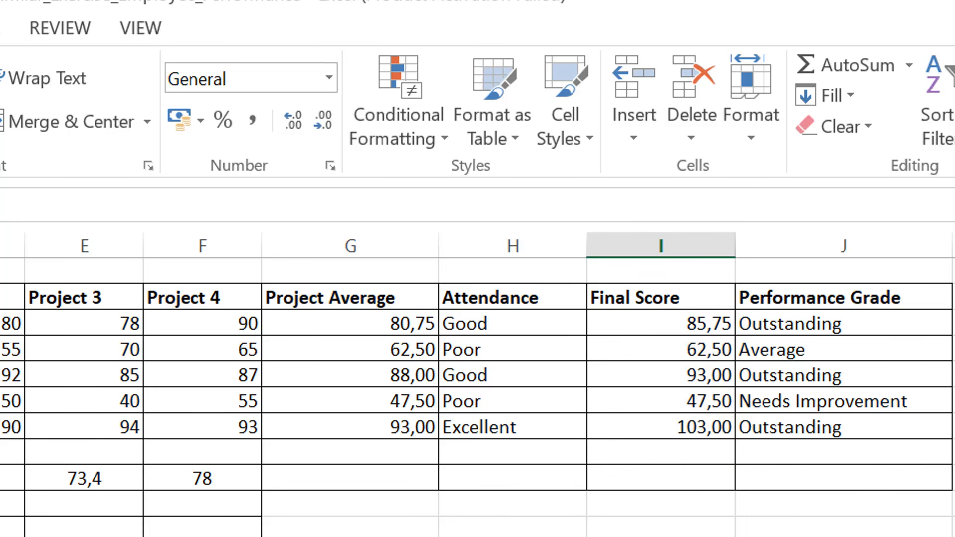
left_click(512, 535)
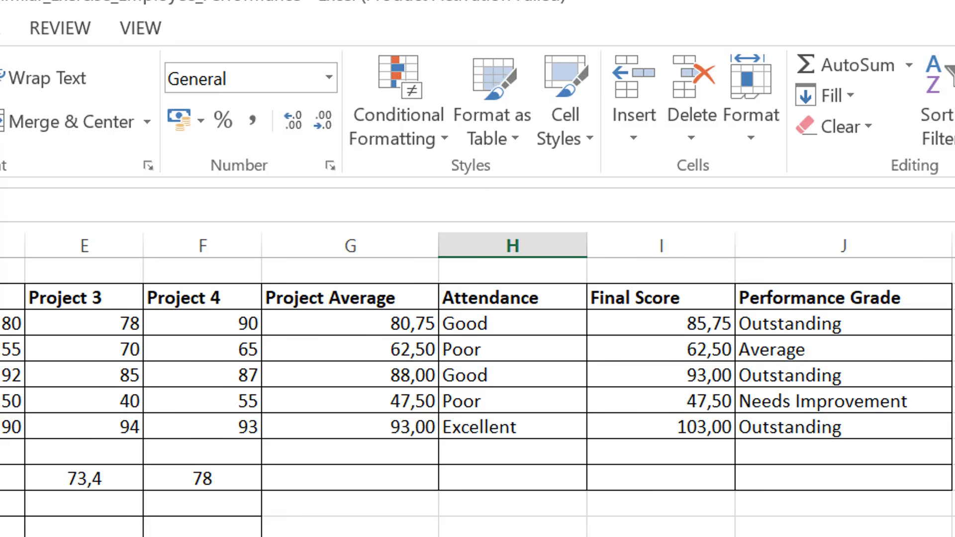
Switch to the Word task document and review the questions from the start, including the title formatting and borders requirements
key("alt+Tab")
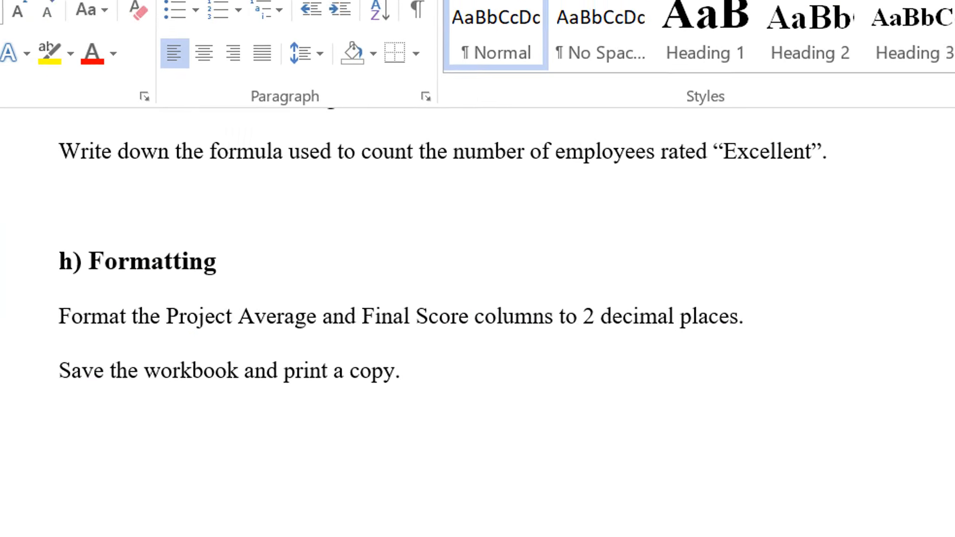
scroll(478, 318, "up", 10)
scroll(477, 318, "up", 15)
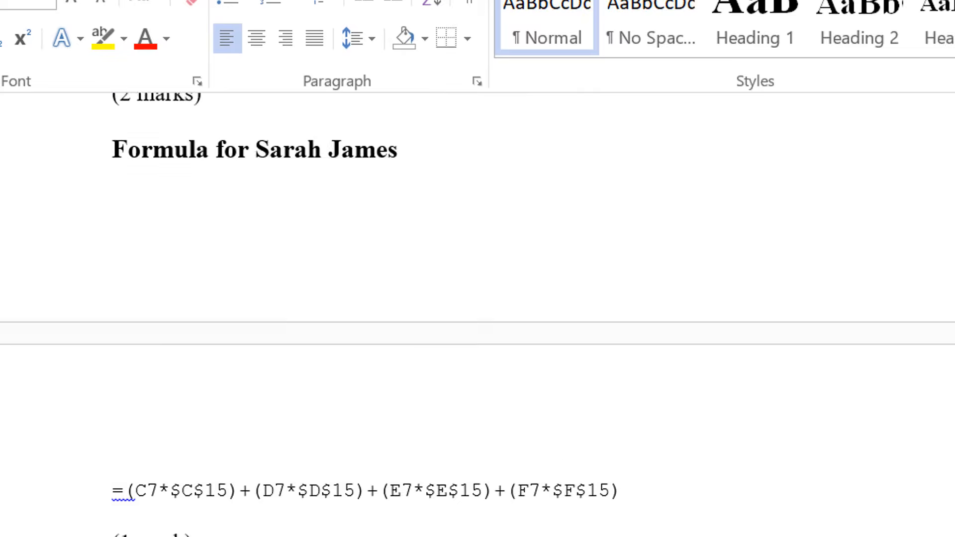
scroll(478, 318, "up", 6)
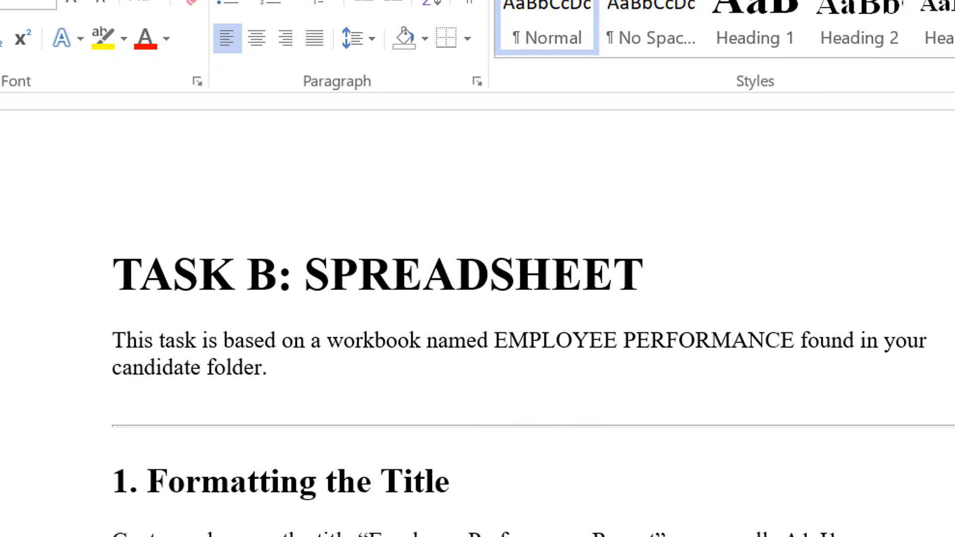
scroll(478, 318, "down", 3)
scroll(478, 318, "down", 5)
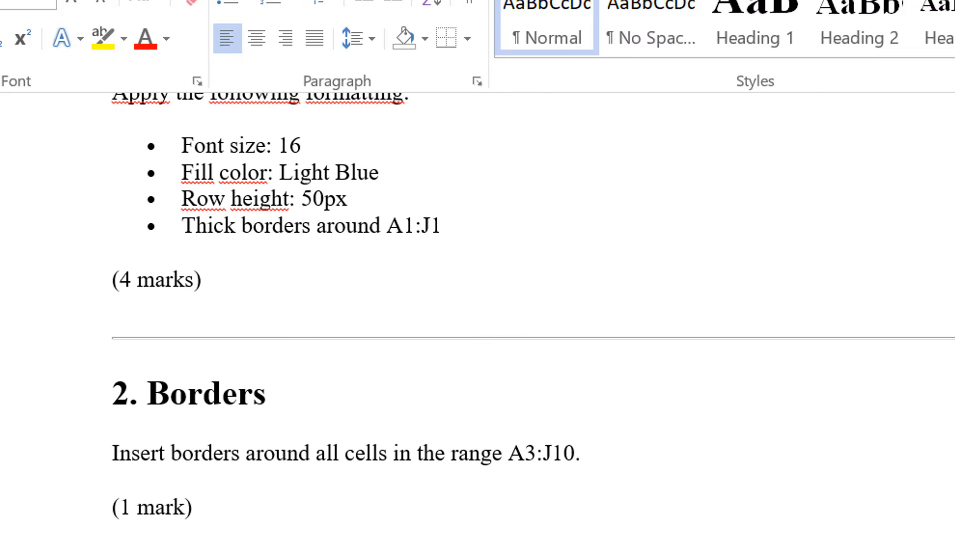